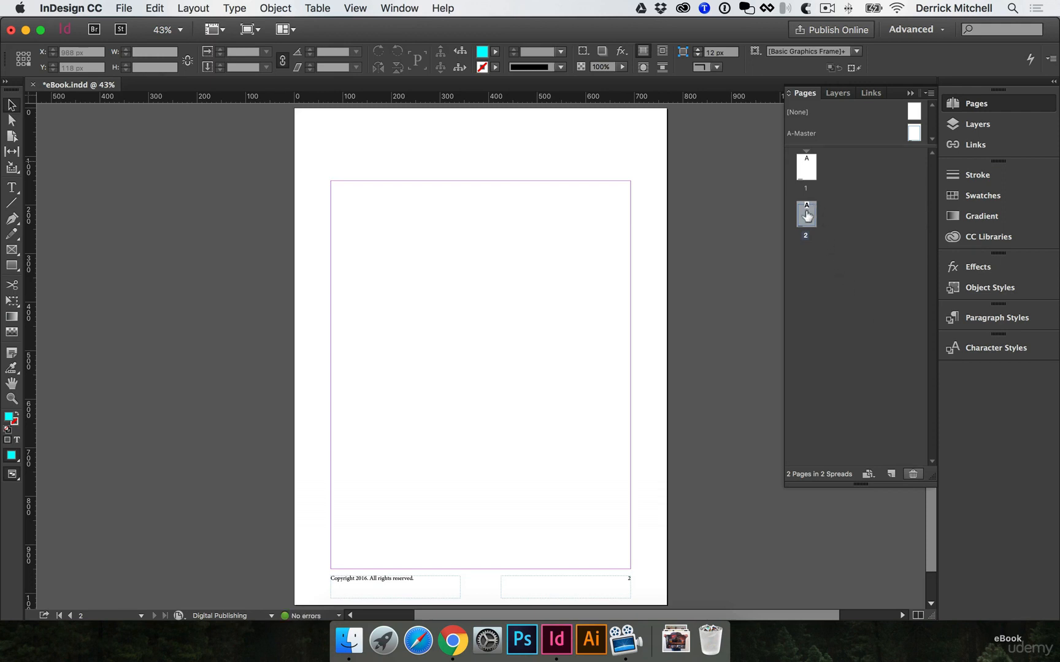
Delete page 2 and load the Word file eBook-text.docx for placing in the document
{"action": "left_click", "coordinate": [913, 474]}
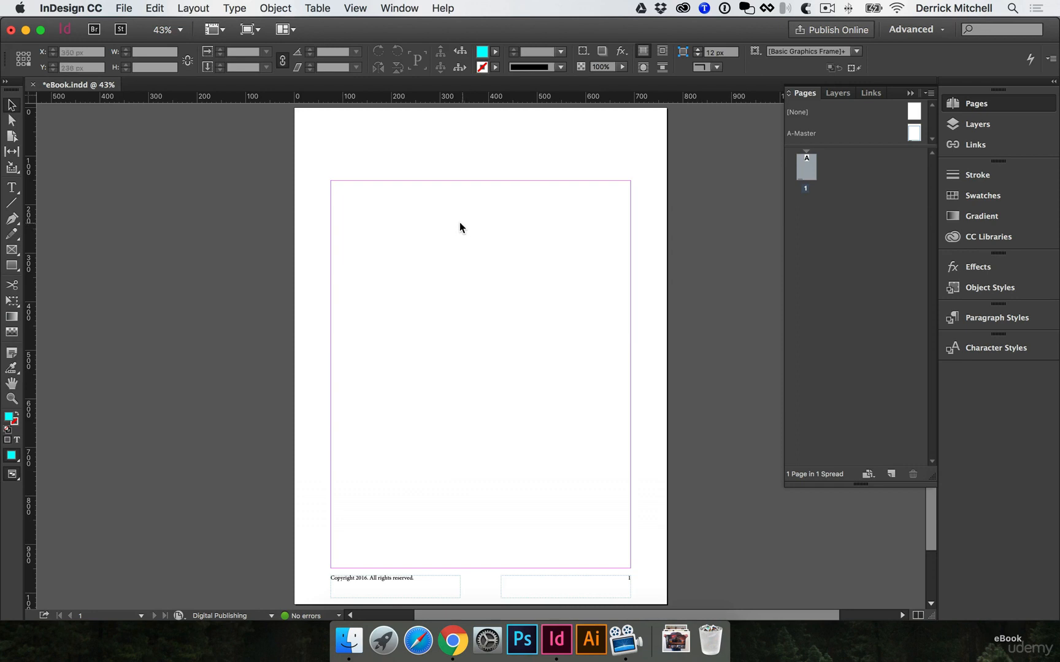
{"action": "left_click", "coordinate": [125, 8]}
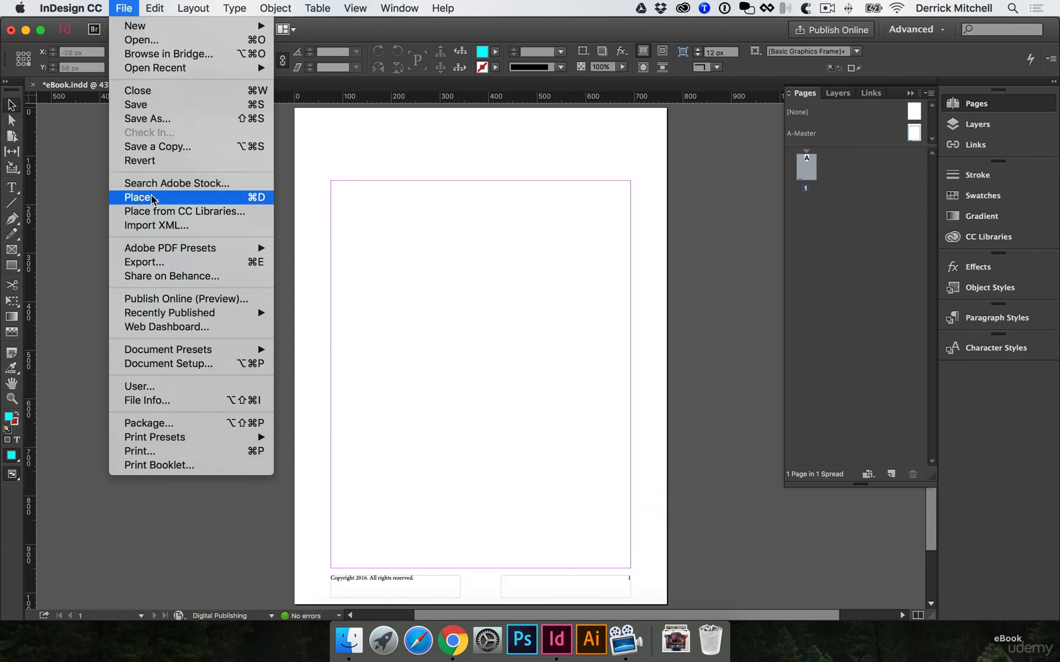
{"action": "left_click", "coordinate": [238, 202]}
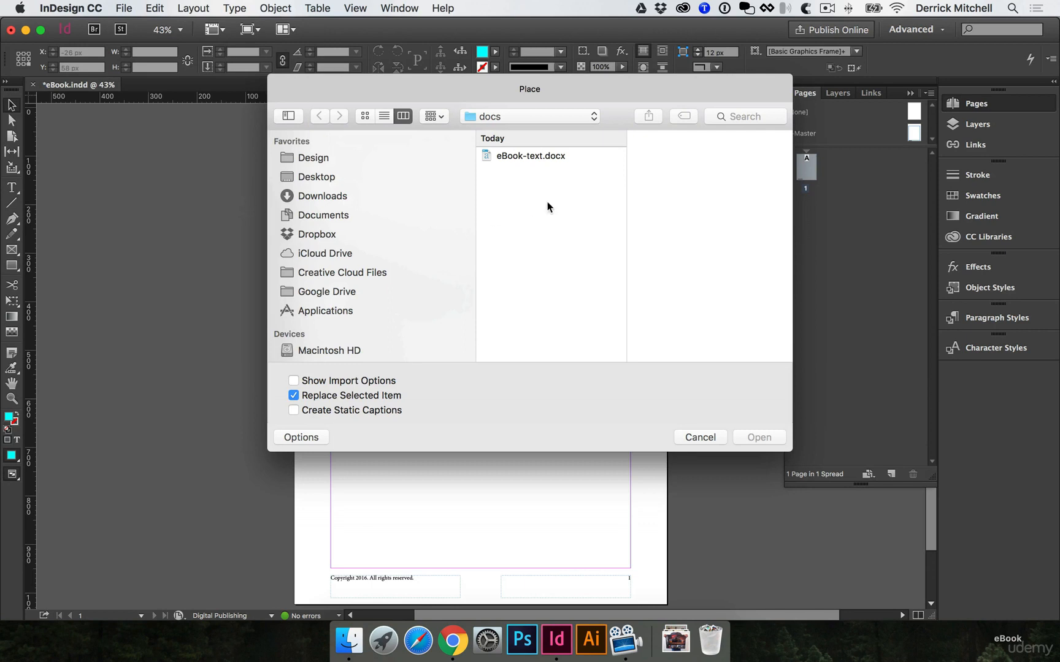
{"action": "left_click", "coordinate": [520, 157]}
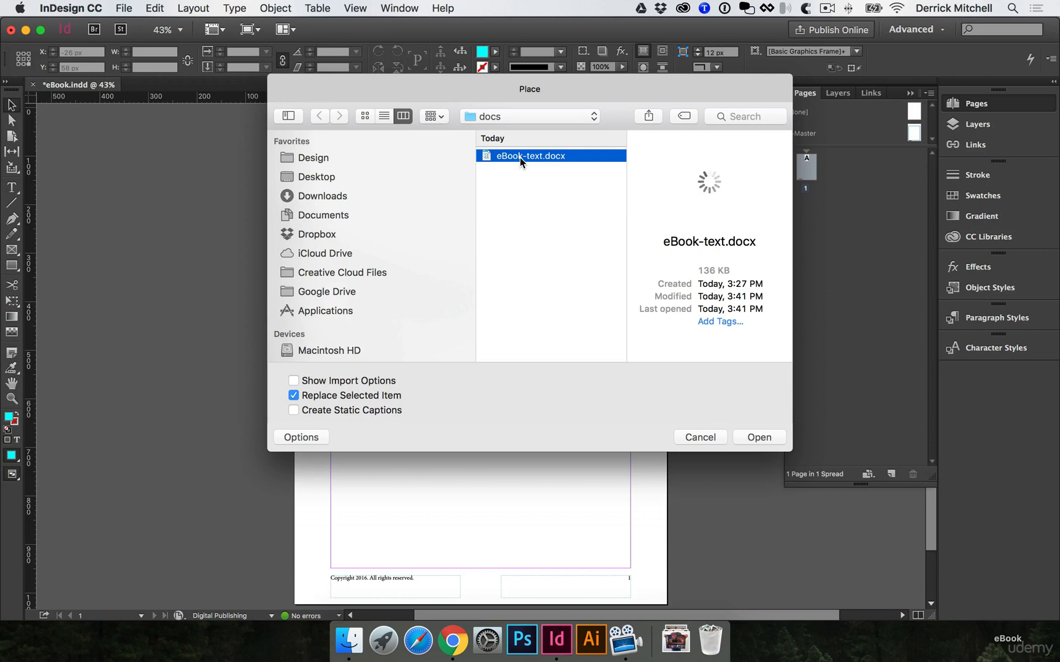
{"action": "left_click", "coordinate": [759, 437]}
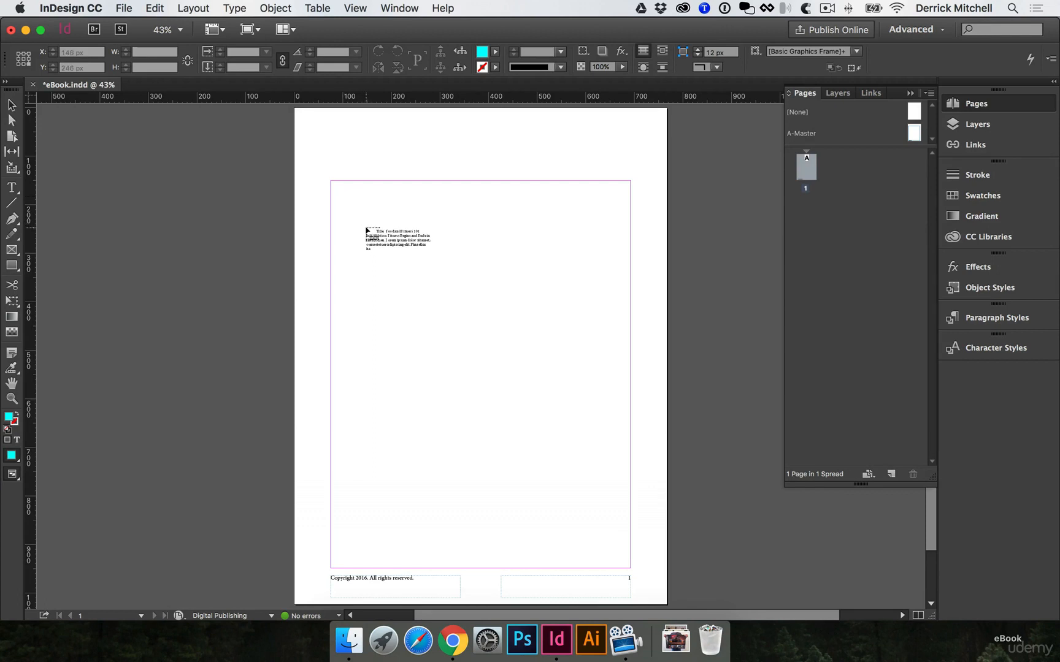
Place the text in a frame about 267 × 767 px and thread the overflow into a second frame about 287 × 767 px beside it
{"action": "left_click_drag", "start_coordinate": [341, 197], "coordinate": [470, 354]}
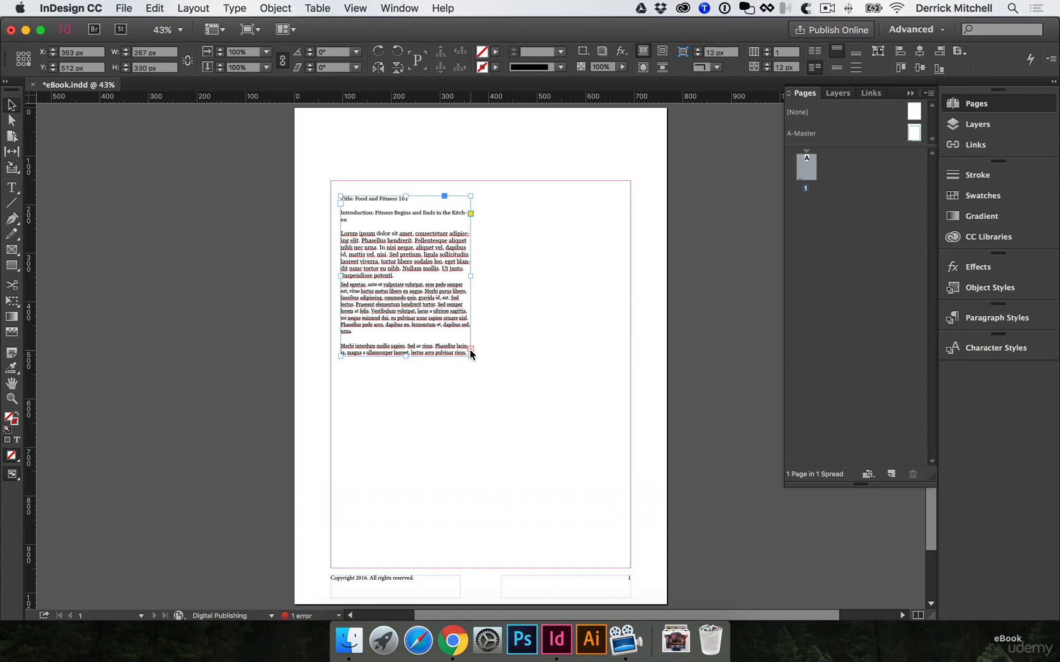
{"action": "left_click_drag", "start_coordinate": [405, 356], "coordinate": [399, 568]}
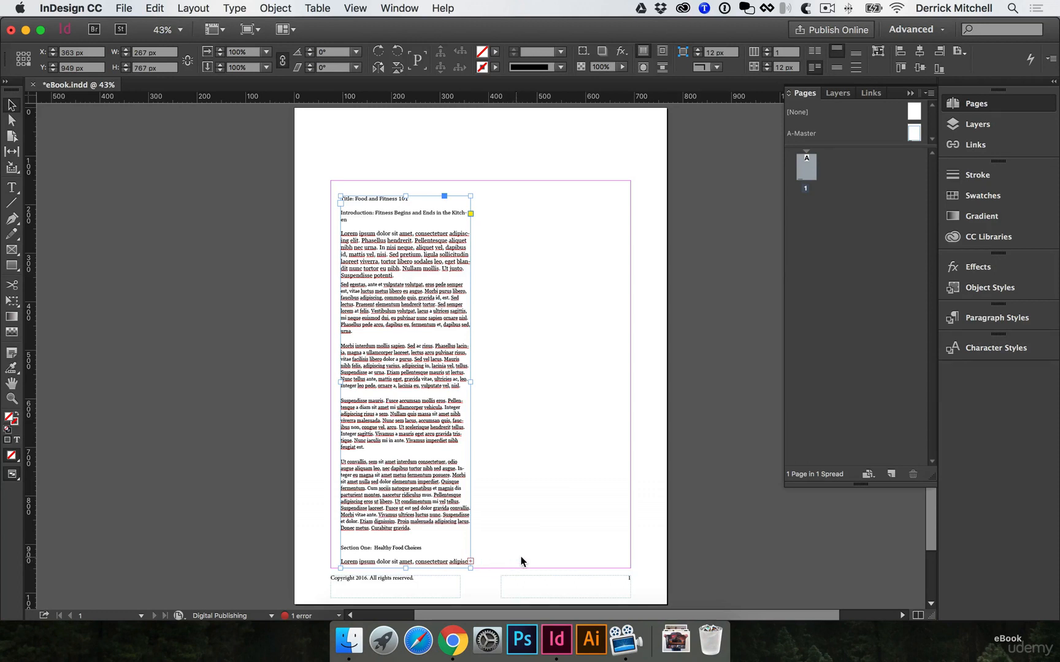
{"action": "left_click", "coordinate": [471, 561]}
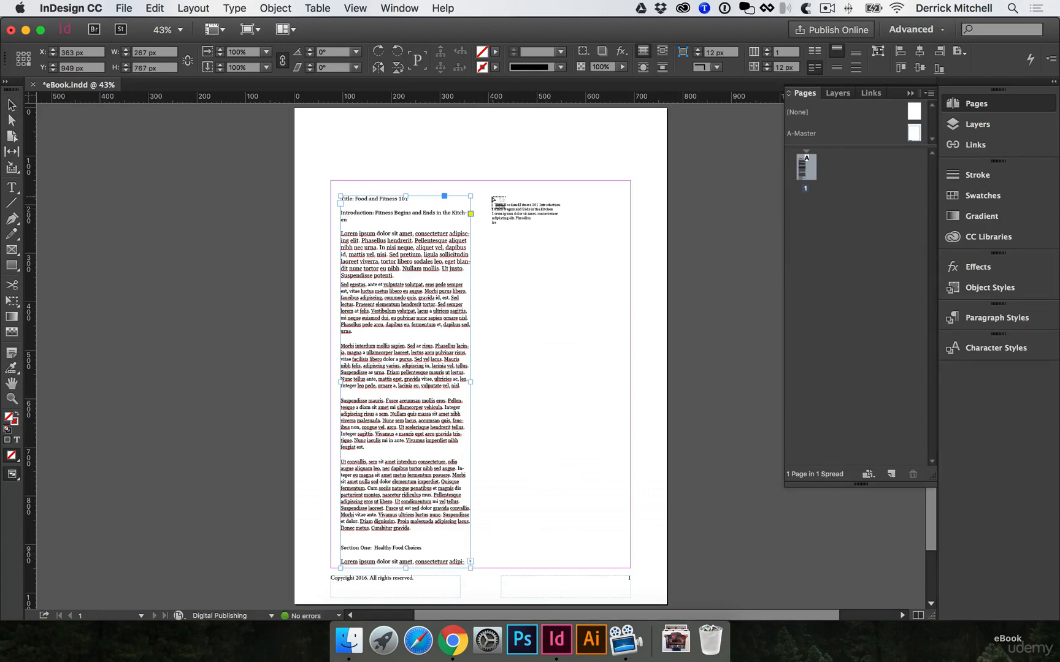
{"action": "left_click_drag", "start_coordinate": [491, 198], "coordinate": [630, 563]}
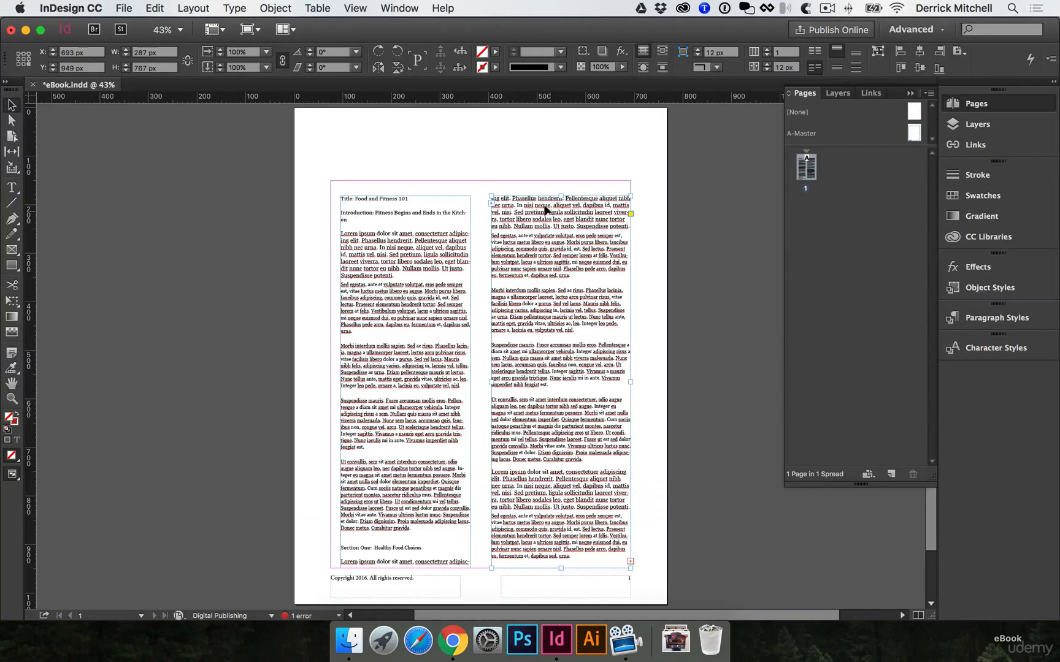
Try reflowing the threaded text by narrowing the first frame to about 216 px and widening it to about 276 px
{"action": "left_click", "coordinate": [431, 330]}
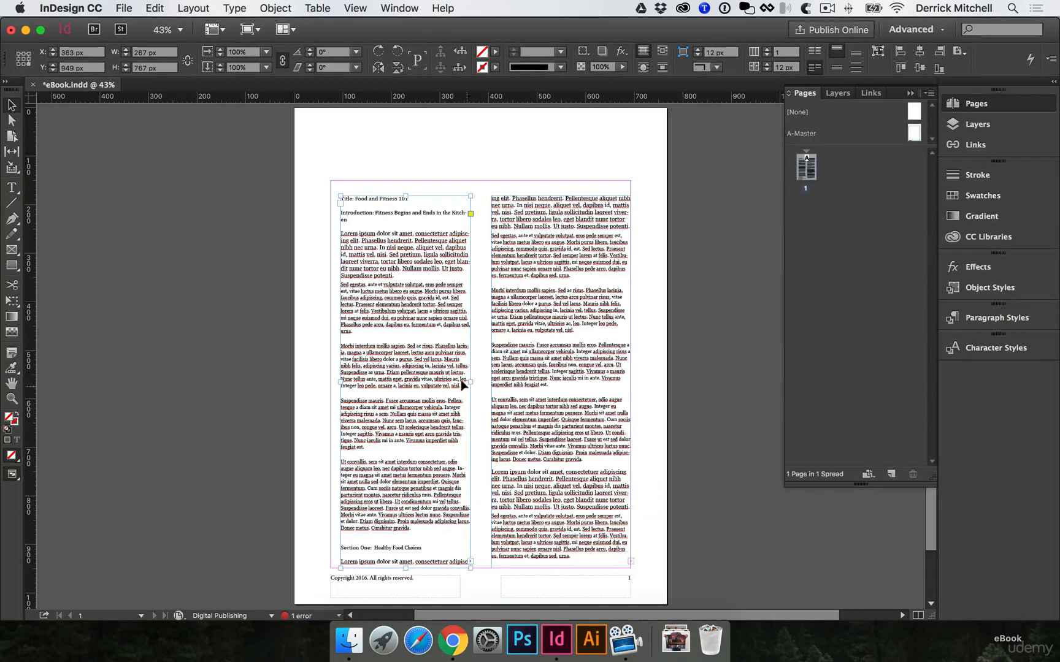
{"action": "left_click_drag", "start_coordinate": [469, 381], "coordinate": [445, 381]}
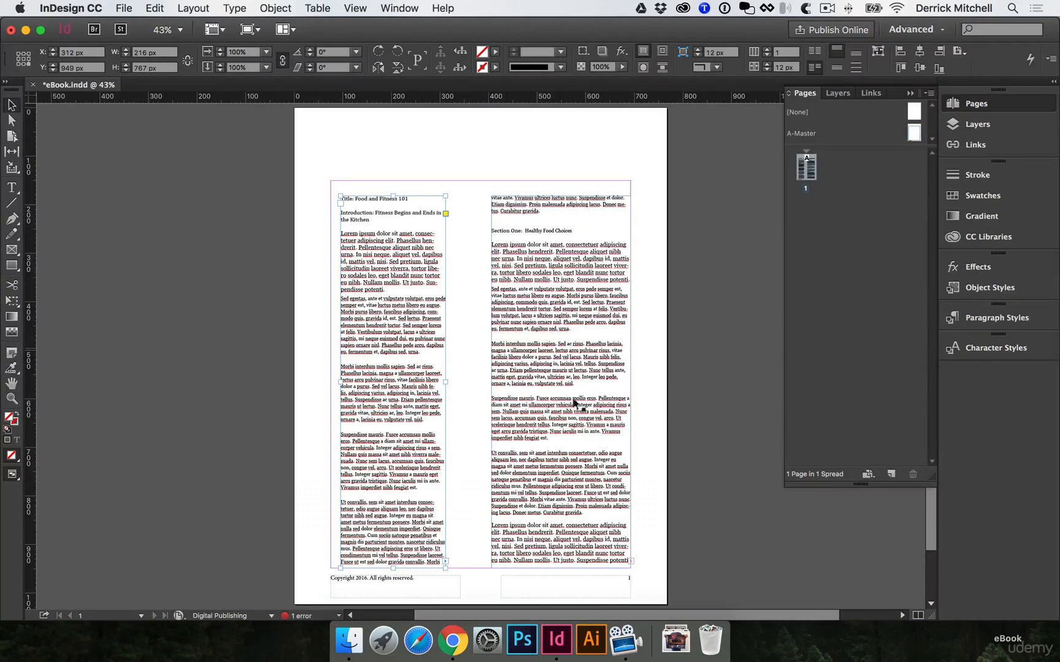
{"action": "left_click_drag", "start_coordinate": [445, 381], "coordinate": [474, 382]}
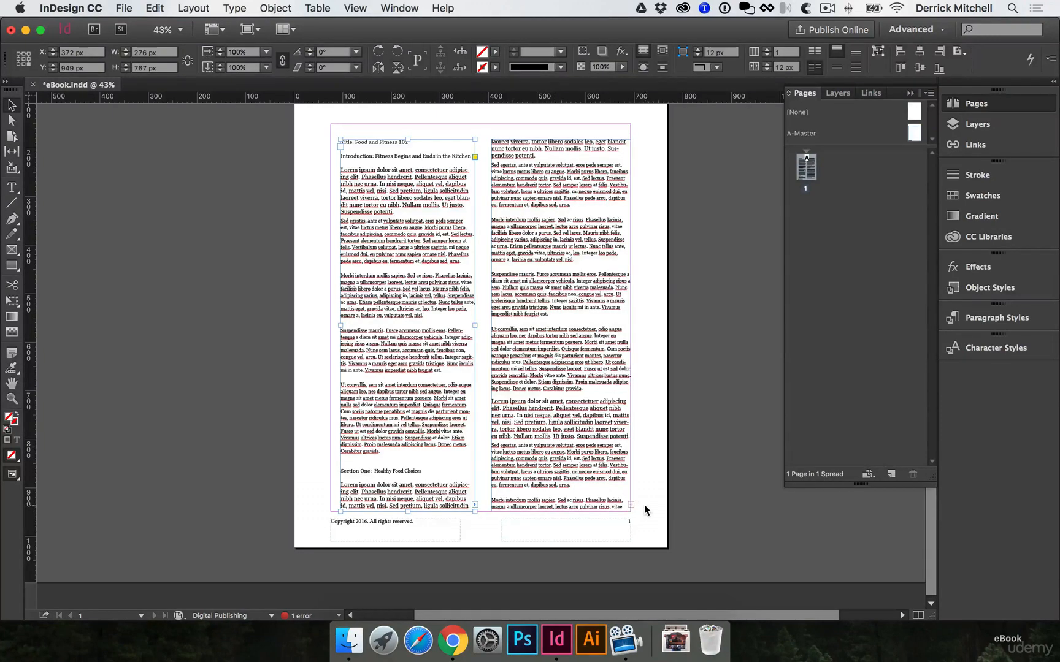
{"action": "left_click_drag", "start_coordinate": [475, 463], "coordinate": [470, 456]}
Undo the frame resizing, threading and manual placement until the document's text is loaded for placing again
{"action": "key", "text": "super+z"}
{"action": "key", "text": "super+z"}
{"action": "key", "text": "super+z"}
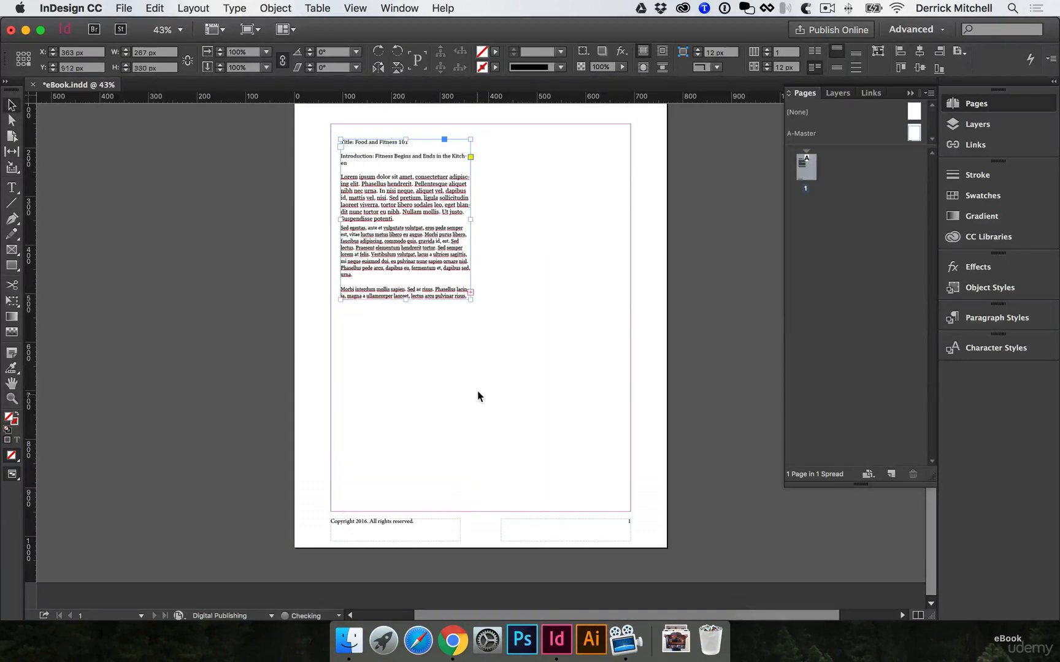
{"action": "key", "text": "super+z"}
Autoflow the loaded text from the upper-left margin corner of page 1, adding pages for the whole story, and save the document
{"action": "scroll", "coordinate": [483, 379], "scroll_direction": "up", "scroll_amount": 3}
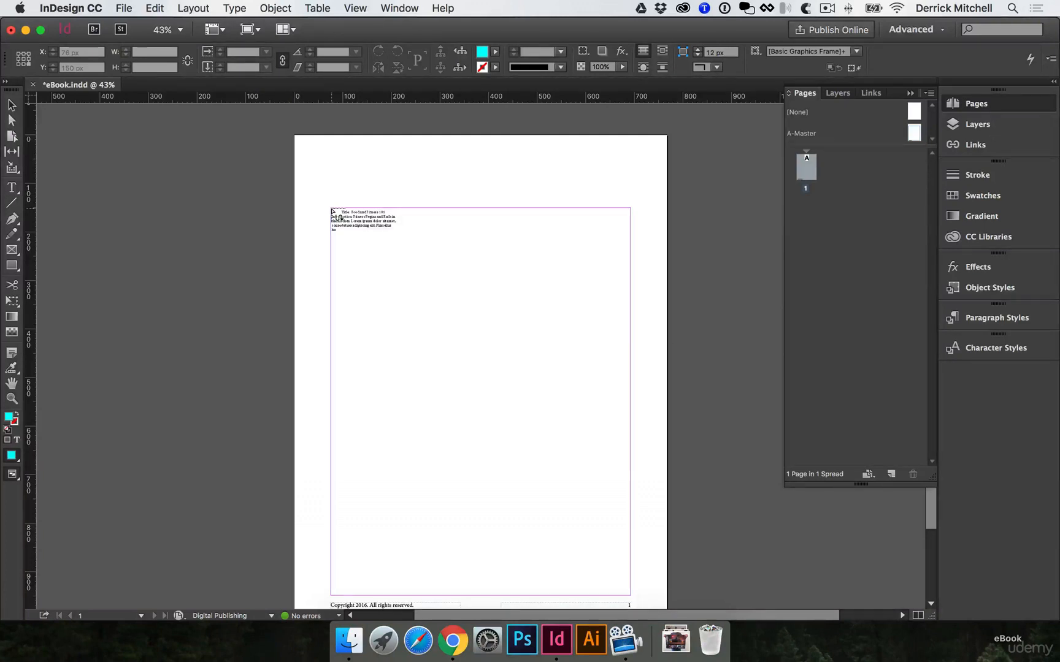
{"action": "left_click", "coordinate": [327, 203], "text": "shift"}
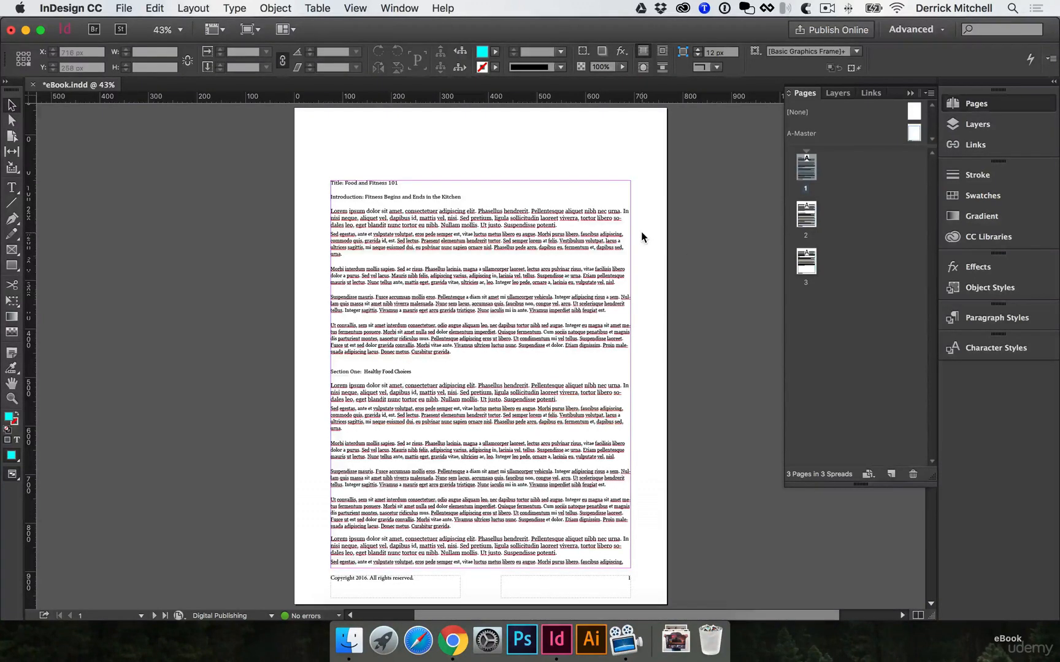
{"action": "key", "text": "cmd+s"}
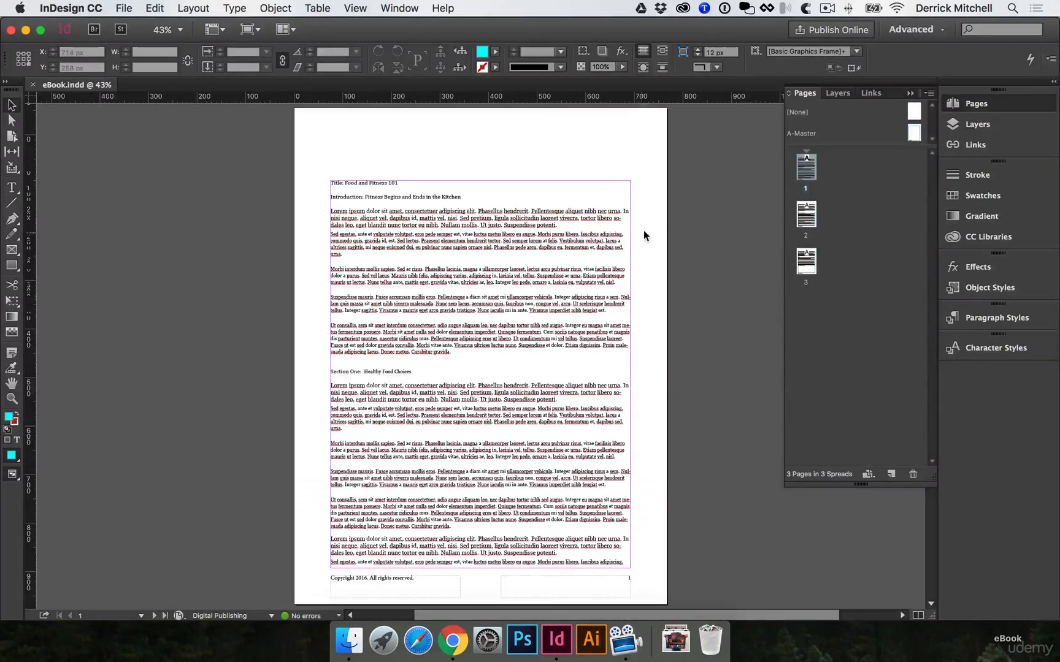
Place the Motivation for Fitness logo from the MTeam library in page 1's top margin, about 170 px wide
{"action": "scroll", "coordinate": [646, 230], "scroll_direction": "up", "scroll_amount": 1}
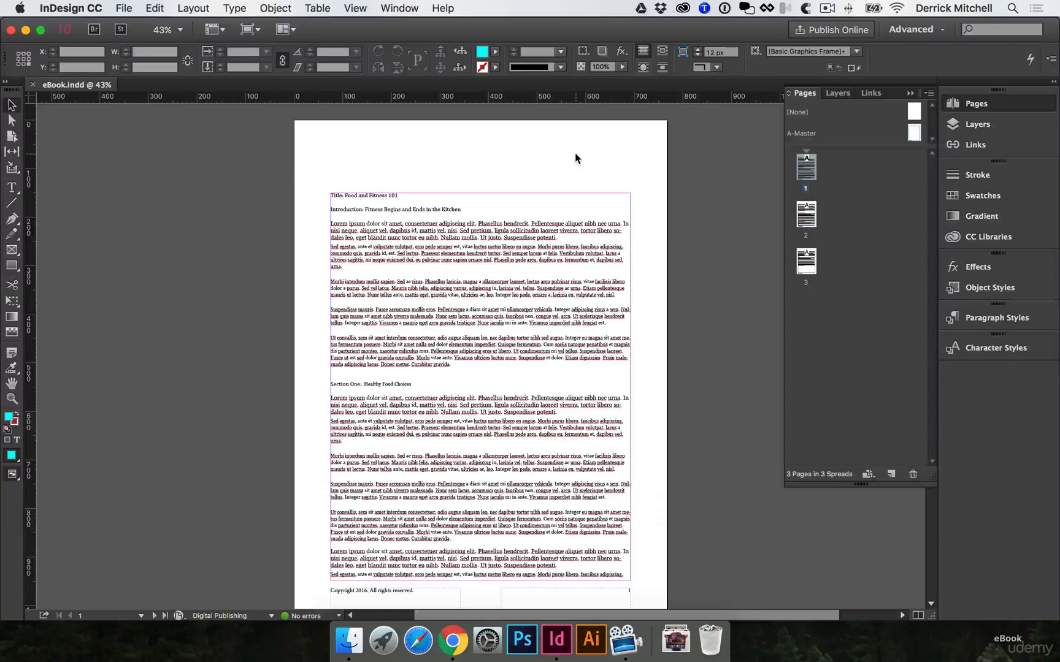
{"action": "left_click", "coordinate": [1036, 237]}
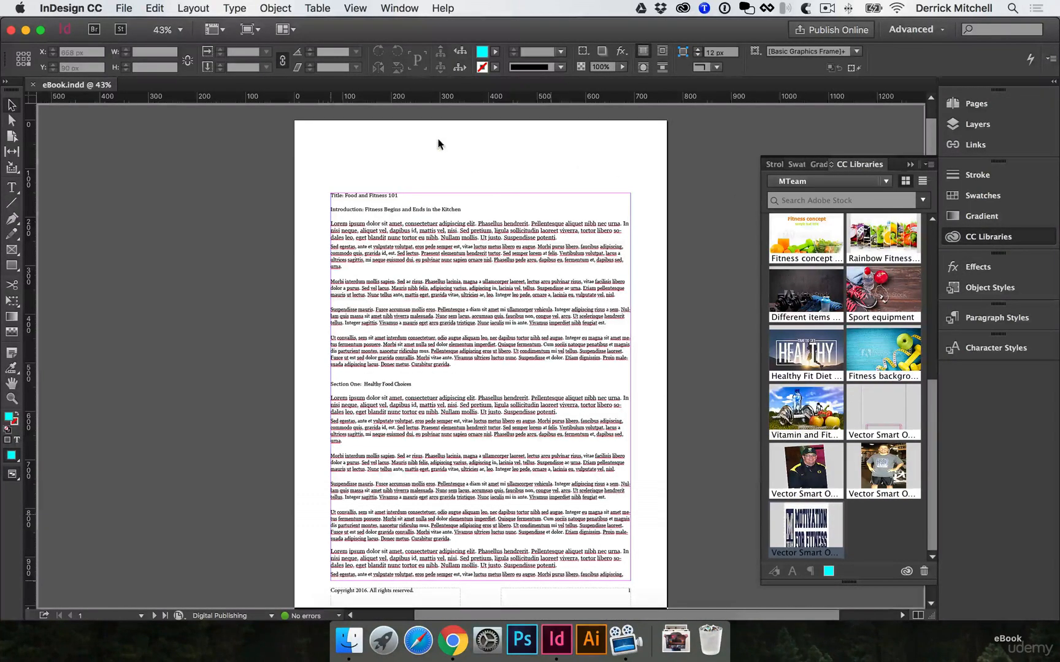
{"action": "left_click_drag", "start_coordinate": [419, 145], "coordinate": [501, 178]}
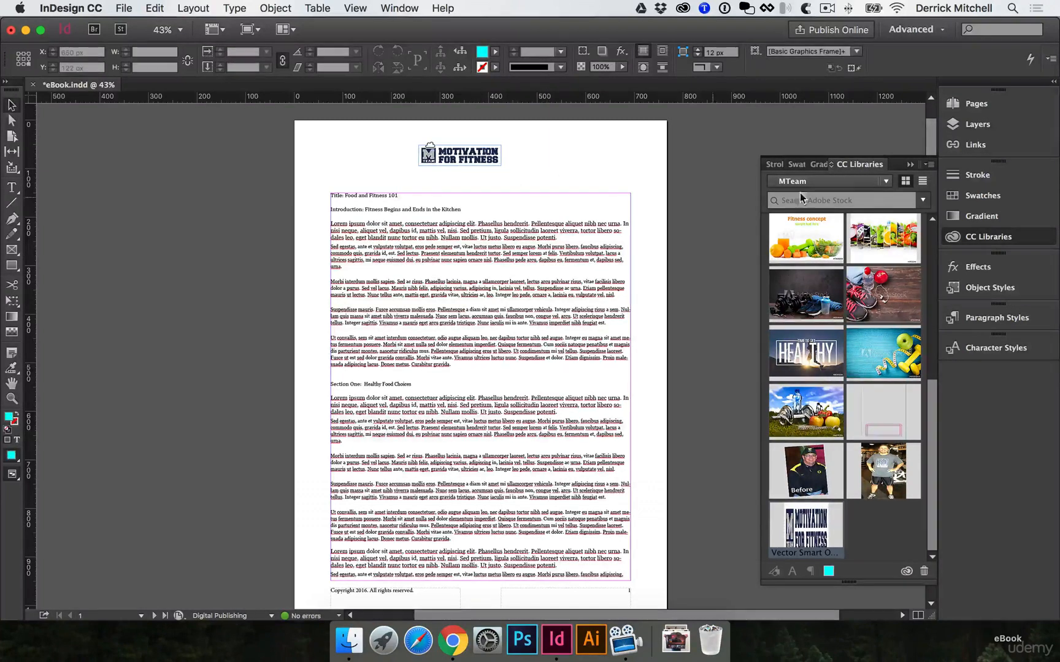
Check whether the logo appears on pages 2 and 3, and return to page 1
{"action": "left_click", "coordinate": [993, 105]}
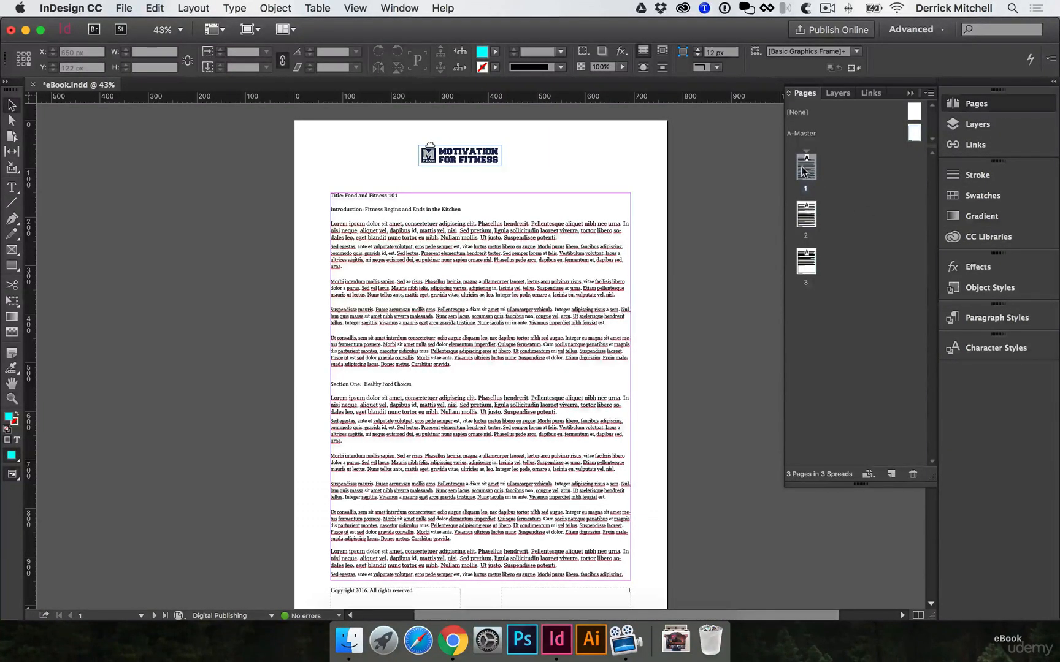
{"action": "double_click", "coordinate": [806, 215]}
{"action": "double_click", "coordinate": [805, 269]}
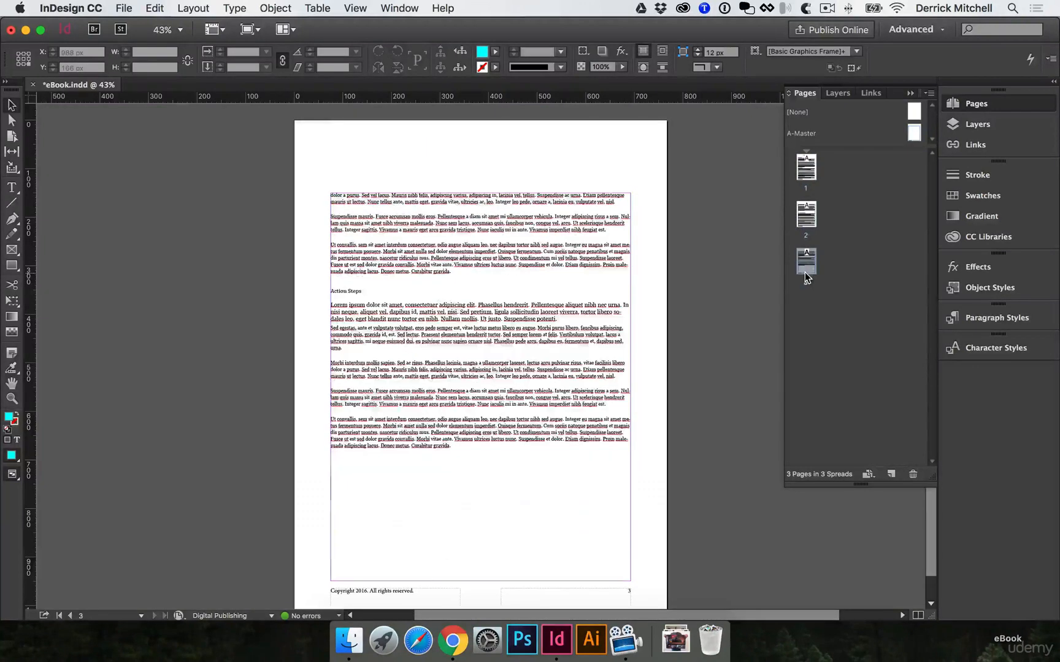
{"action": "double_click", "coordinate": [804, 169]}
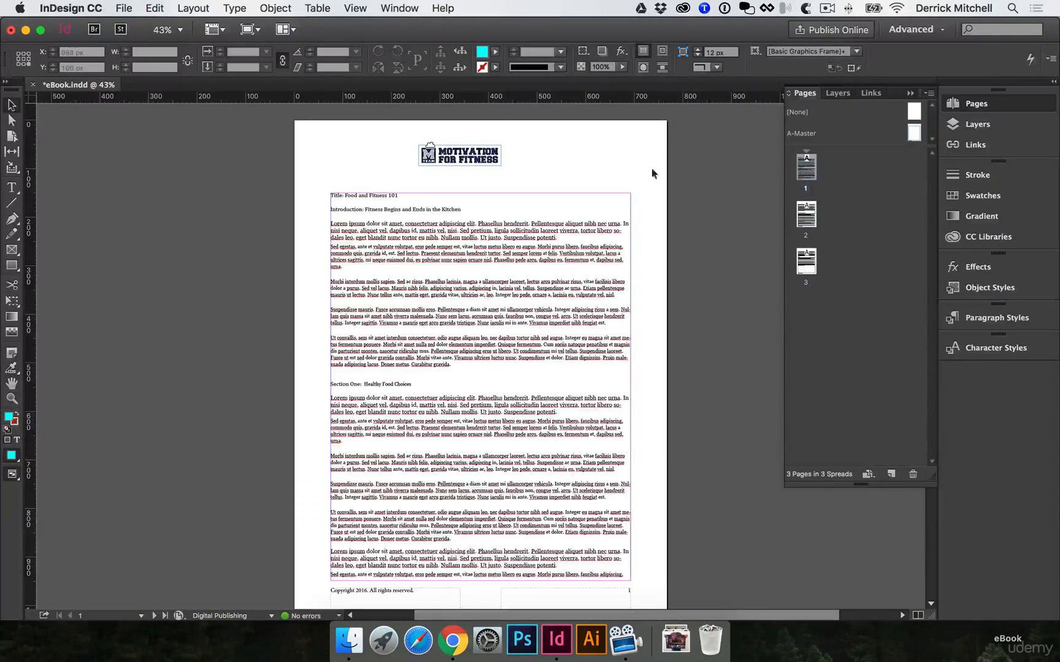
Move the logo from page 1 to the A-Master page, centred in the top margin and enlarged to about 263 × 65 px
{"action": "left_click", "coordinate": [480, 151]}
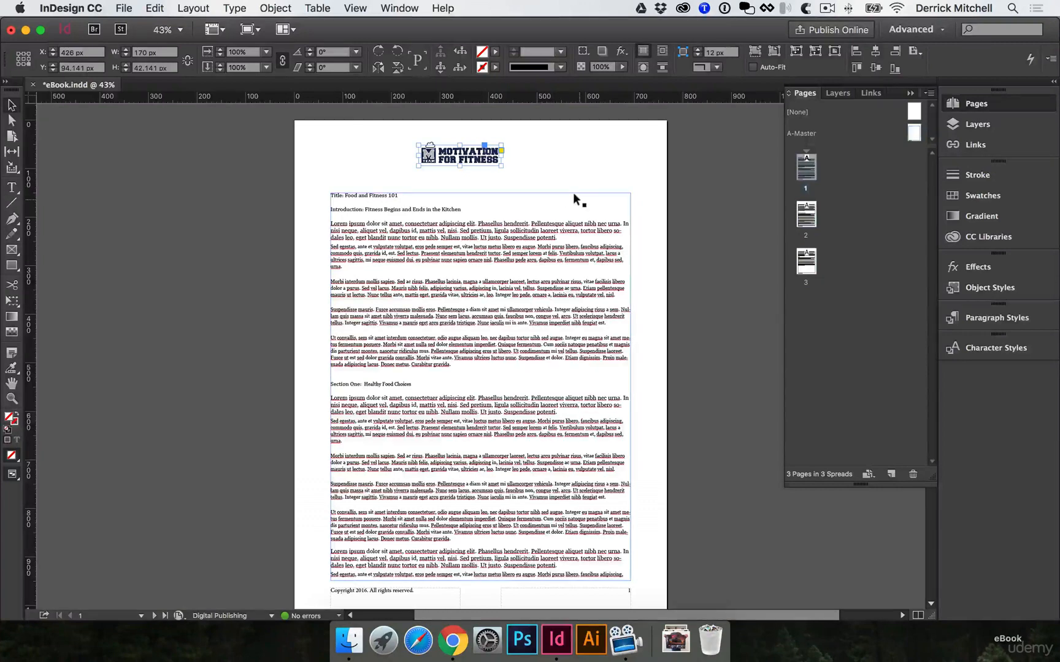
{"action": "key", "text": "Delete"}
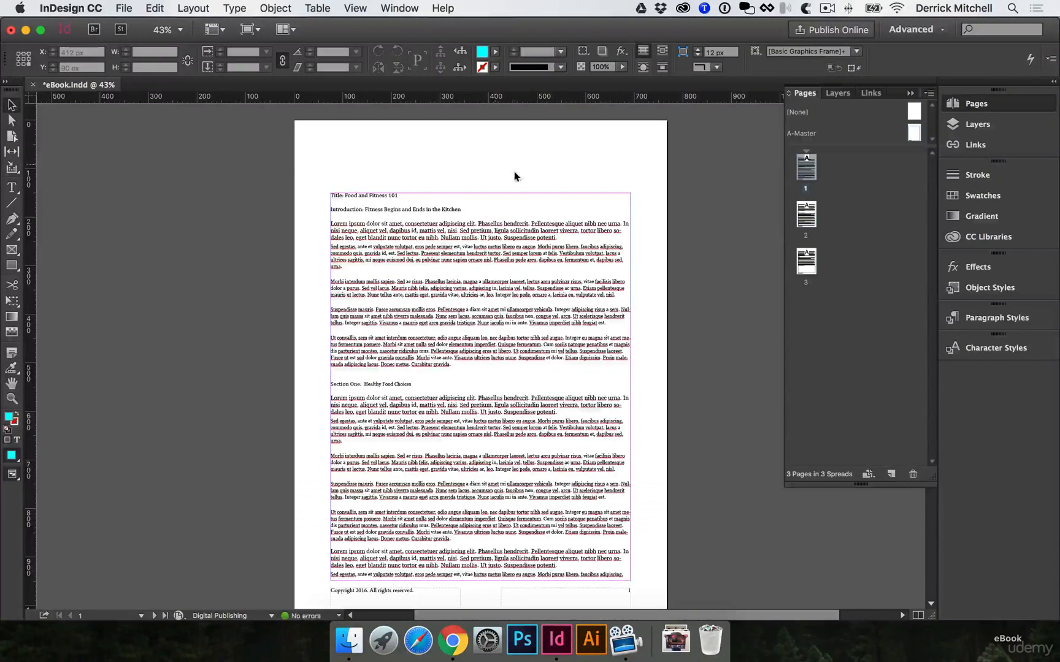
{"action": "double_click", "coordinate": [913, 132]}
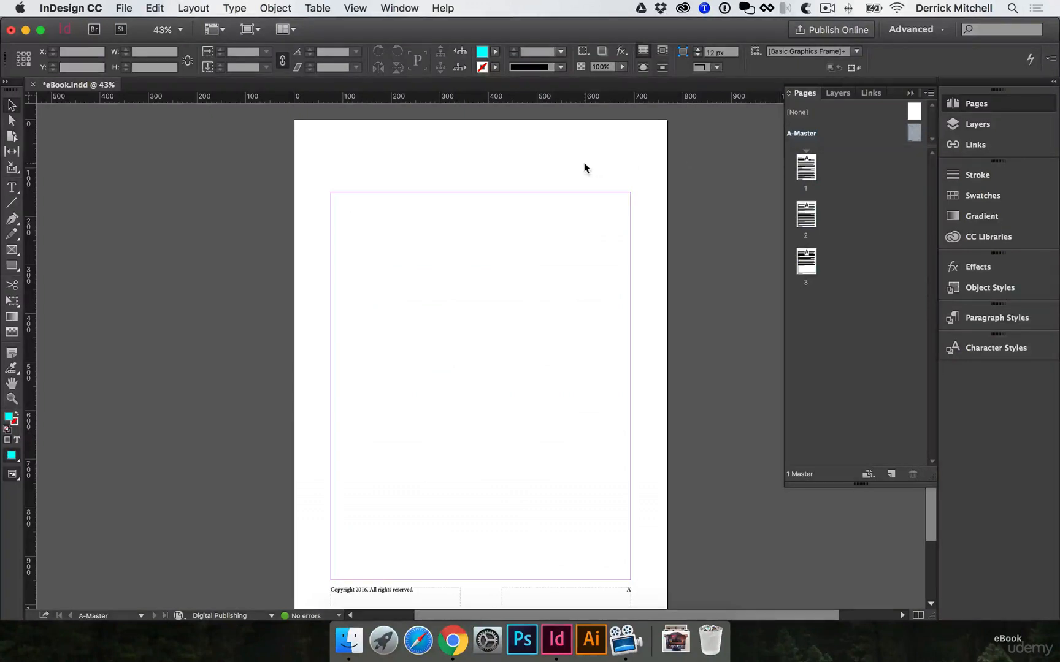
{"action": "key", "text": "super+v"}
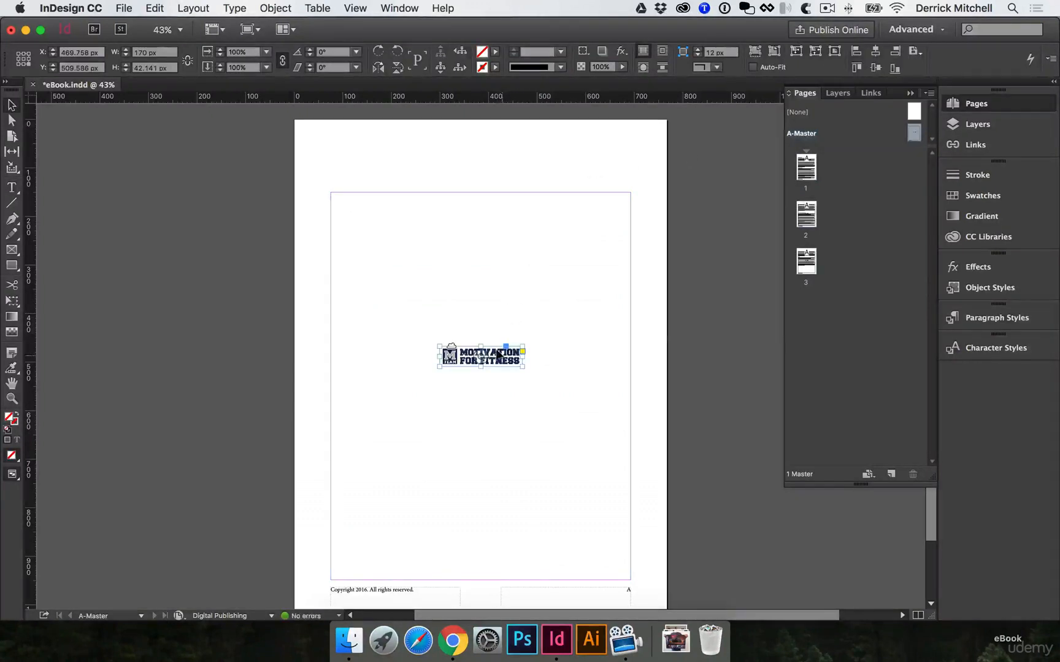
{"action": "left_click_drag", "start_coordinate": [508, 359], "coordinate": [545, 171]}
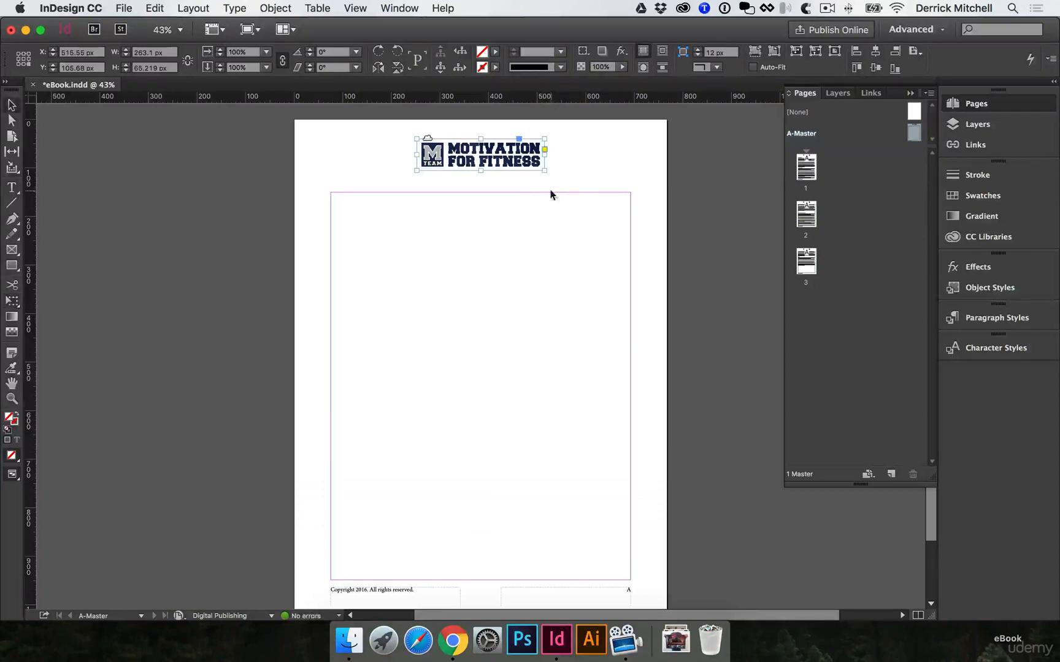
Check the master logo on pages 1 and 2, and display the paragraph styles
{"action": "double_click", "coordinate": [806, 169]}
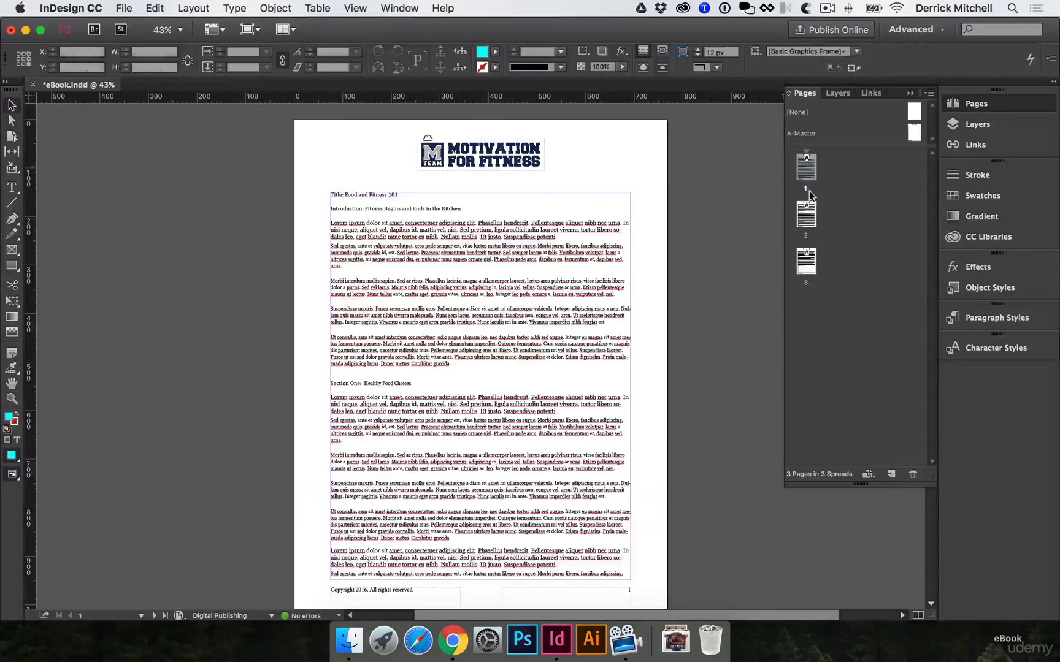
{"action": "double_click", "coordinate": [807, 219]}
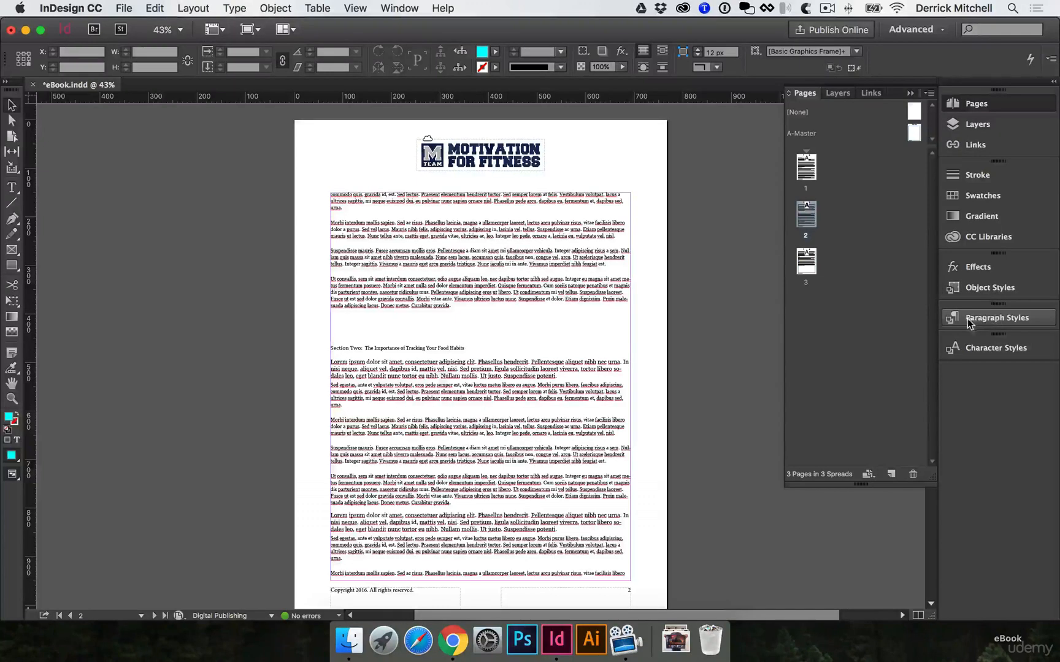
{"action": "left_click", "coordinate": [999, 318]}
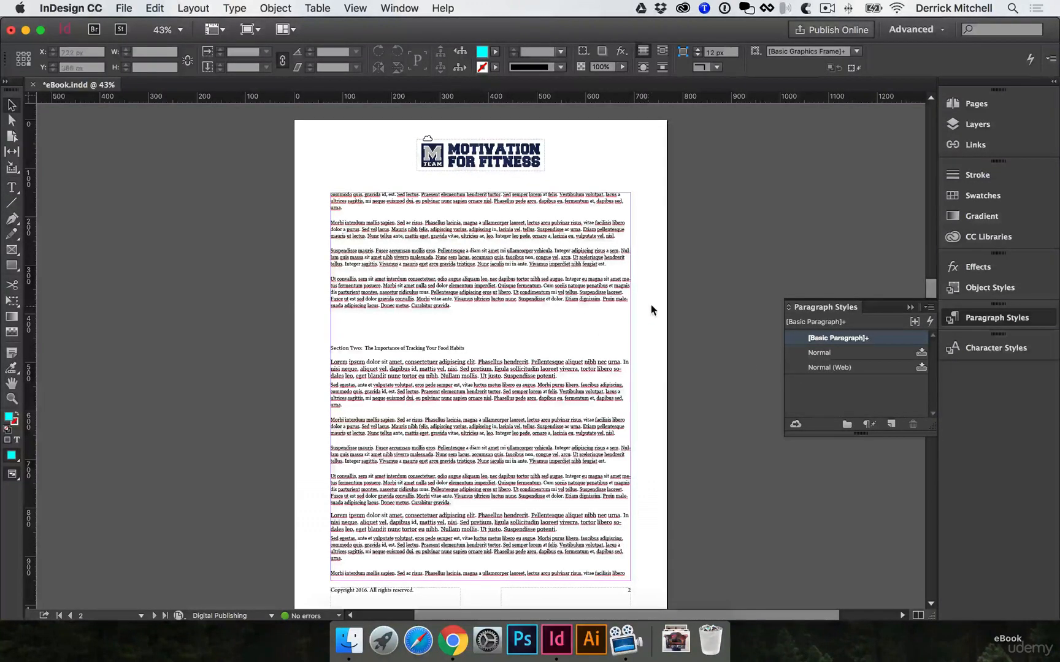
Set the font size of the three full body paragraphs above the Section Two heading on page 2 to 13 pt
{"action": "left_click", "coordinate": [490, 249], "text": "super"}
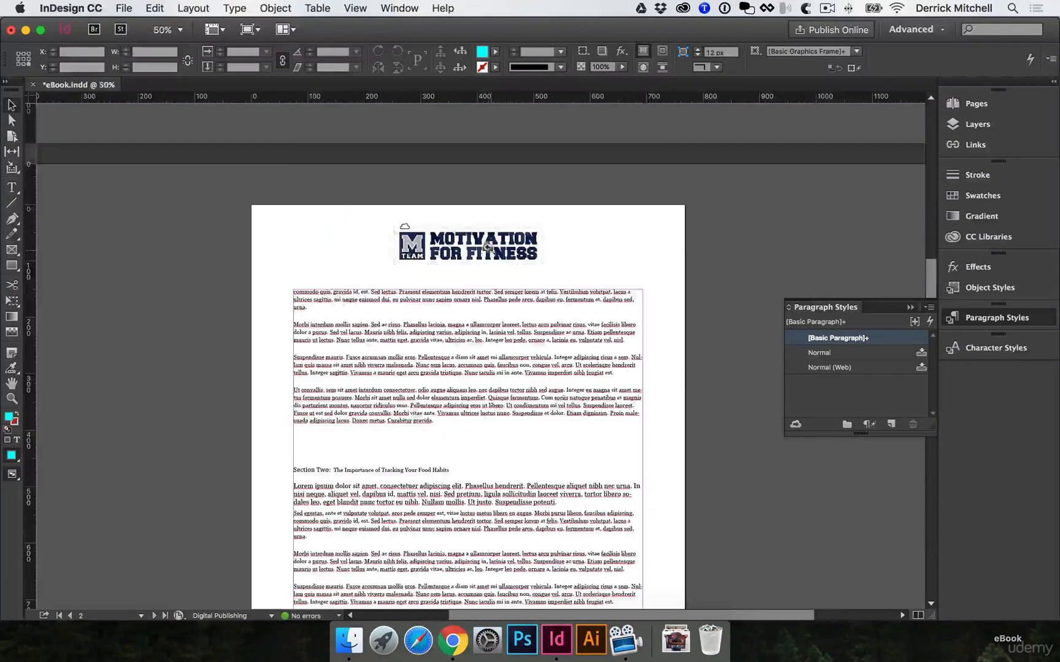
{"action": "left_click", "coordinate": [487, 341], "text": "super"}
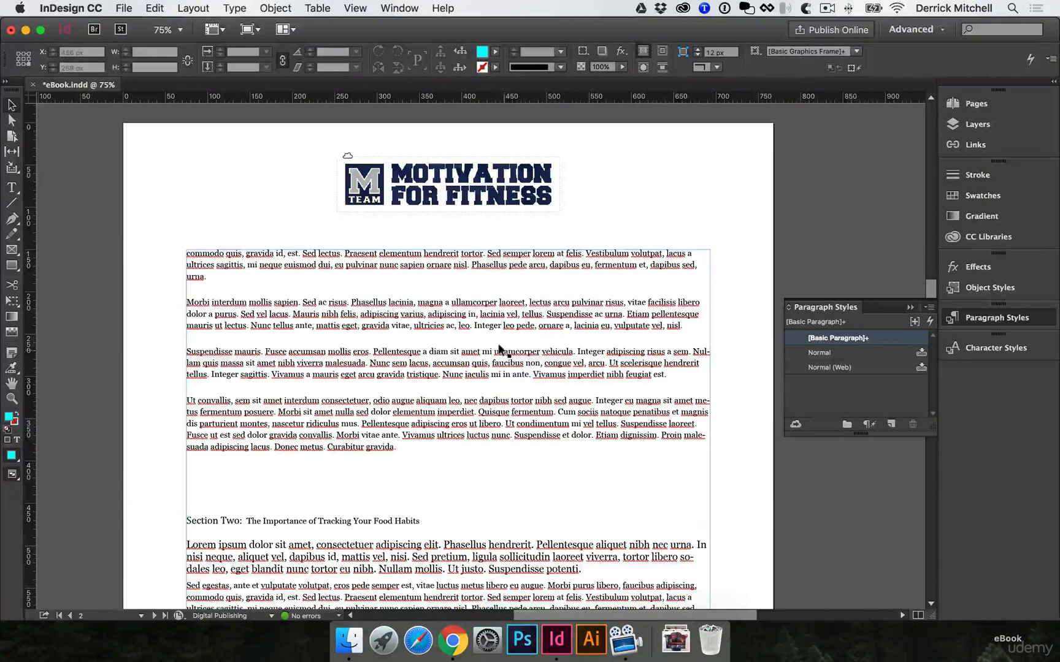
{"action": "double_click", "coordinate": [671, 354]}
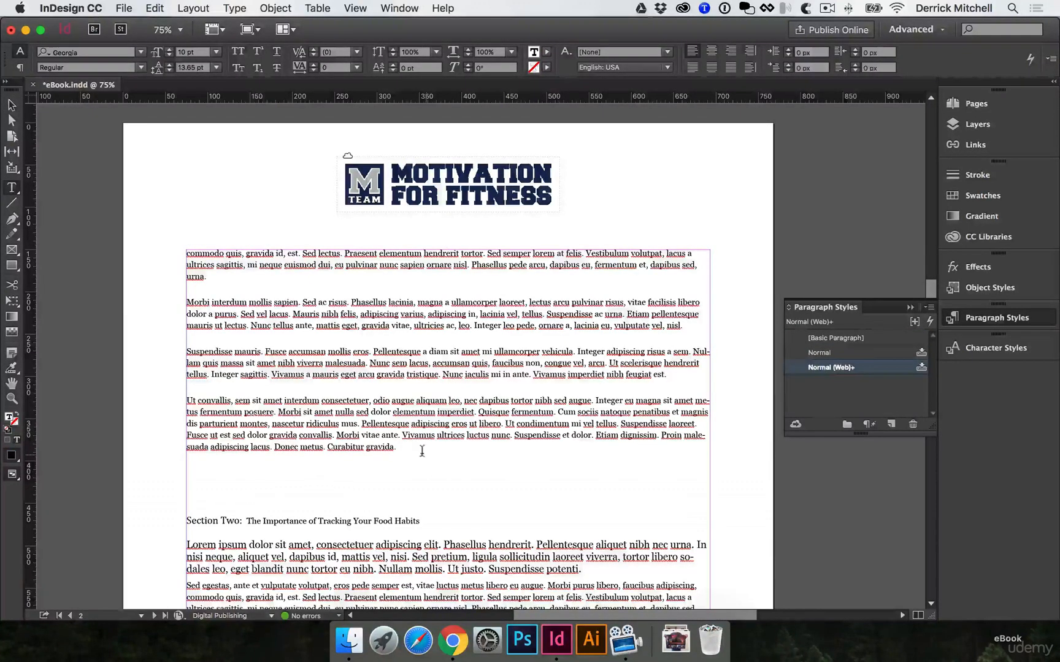
{"action": "left_click_drag", "start_coordinate": [422, 451], "coordinate": [177, 309]}
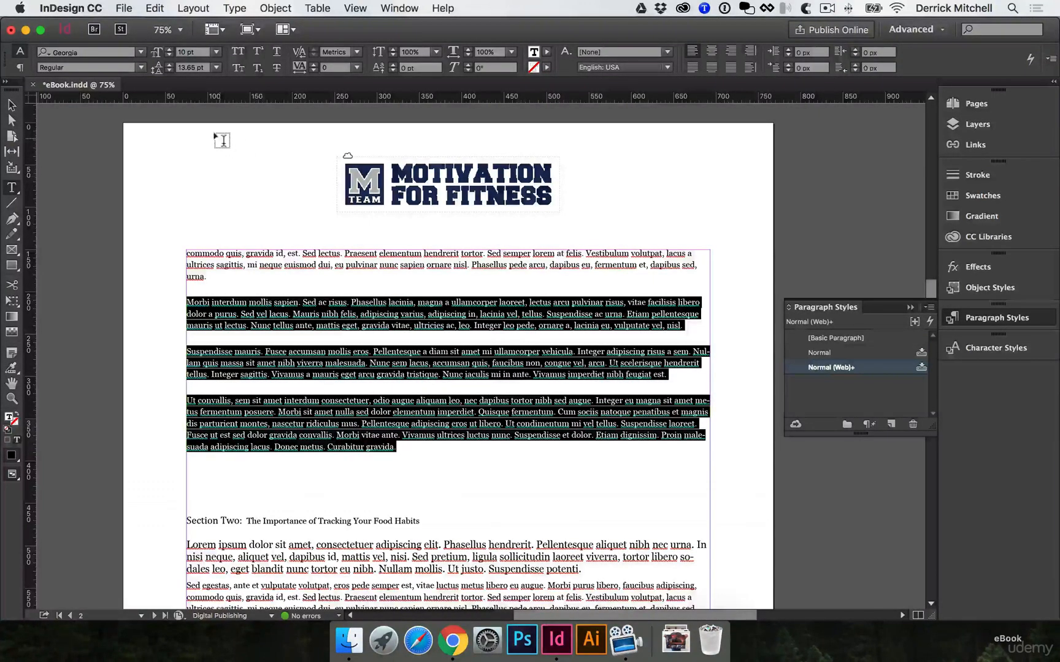
{"action": "left_click", "coordinate": [169, 50]}
{"action": "left_click", "coordinate": [169, 50]}
{"action": "left_click", "coordinate": [170, 52]}
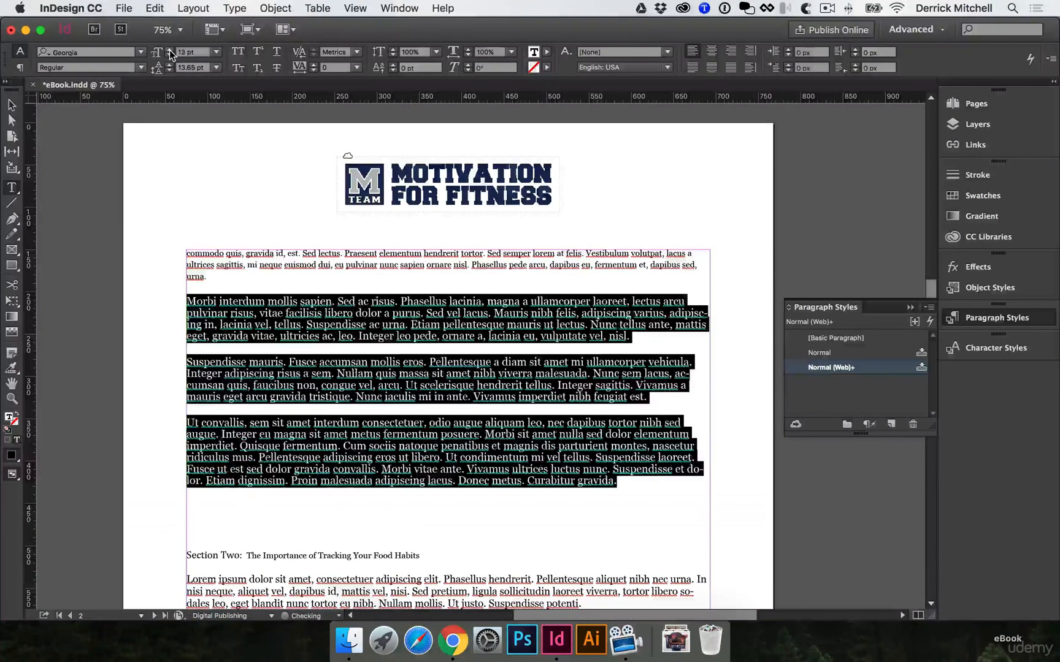
Increase the font size of the three full body paragraphs above the Section Two heading to 15 pt
{"action": "left_click", "coordinate": [170, 52]}
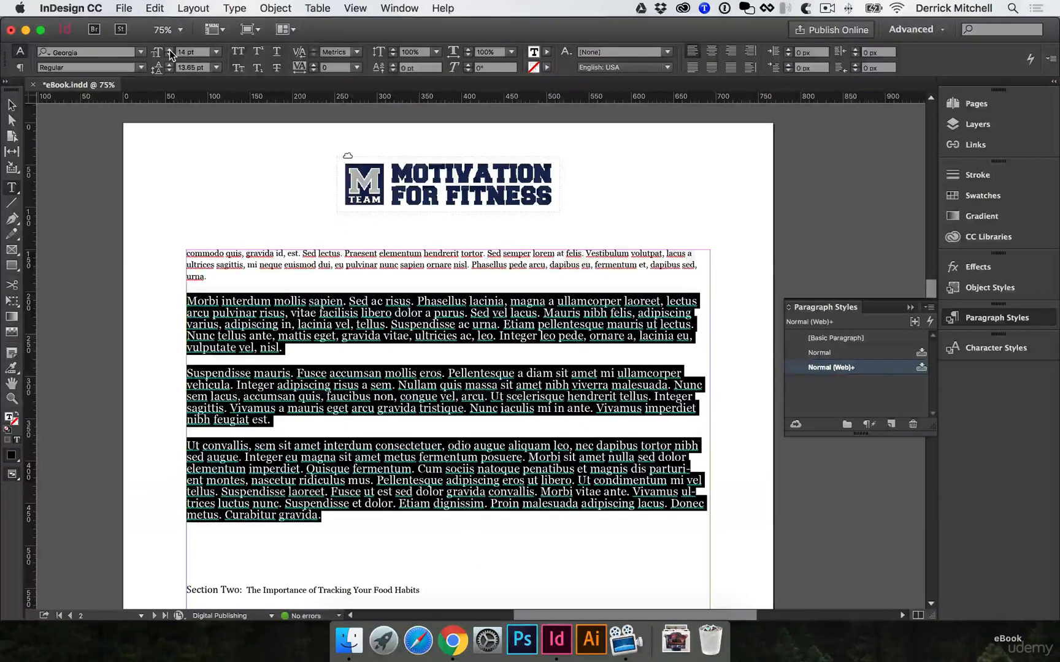
{"action": "left_click", "coordinate": [192, 300]}
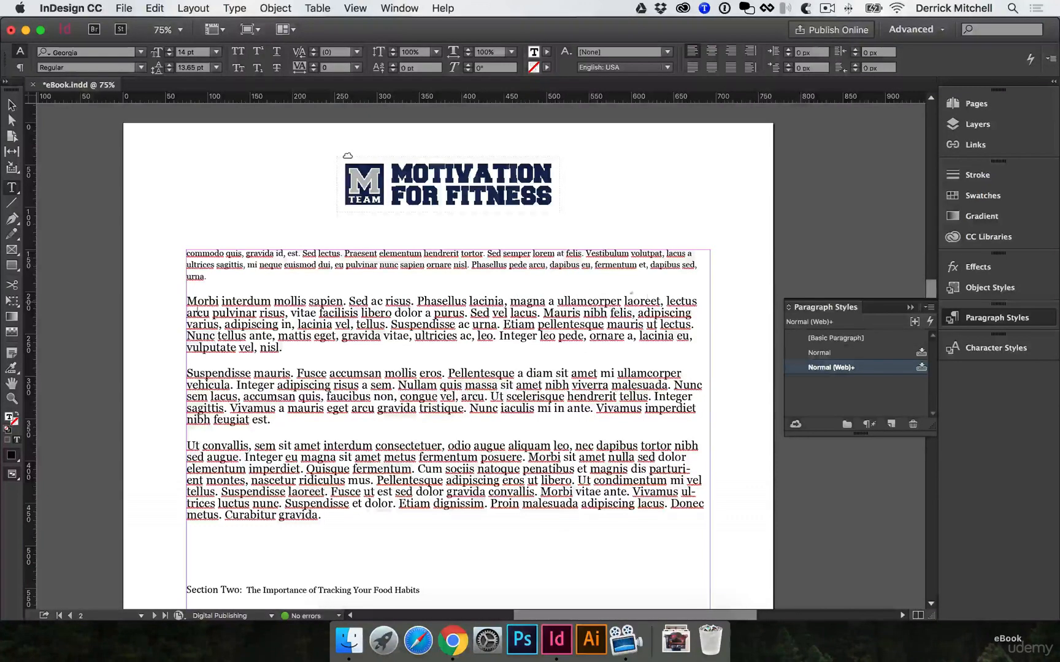
{"action": "left_click_drag", "start_coordinate": [668, 302], "coordinate": [676, 313]}
{"action": "left_click", "coordinate": [410, 430]}
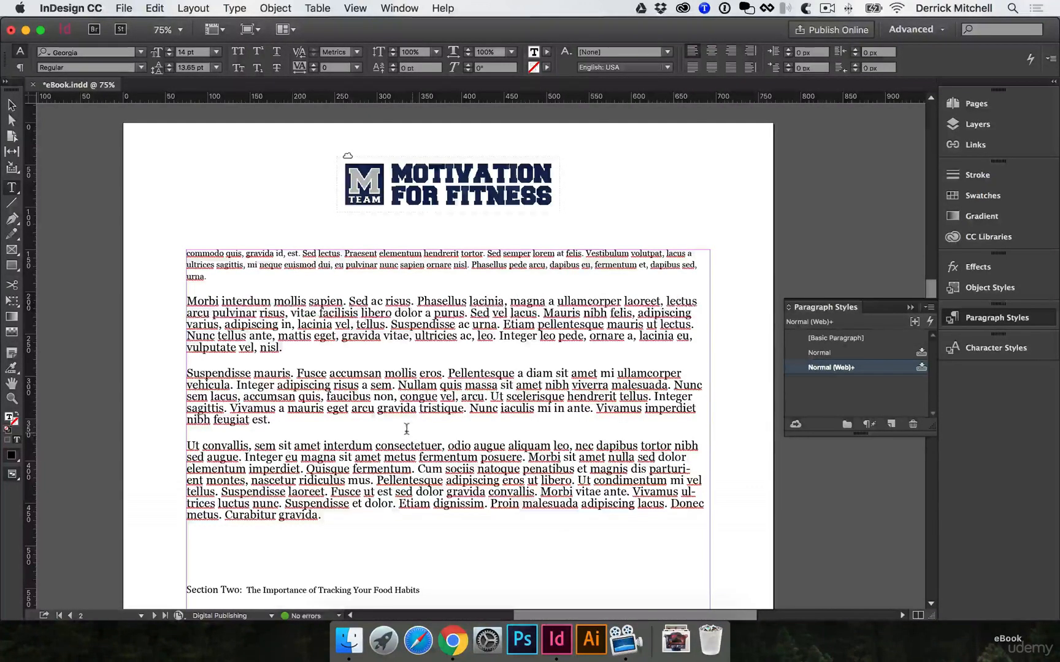
{"action": "left_click_drag", "start_coordinate": [337, 513], "coordinate": [147, 290]}
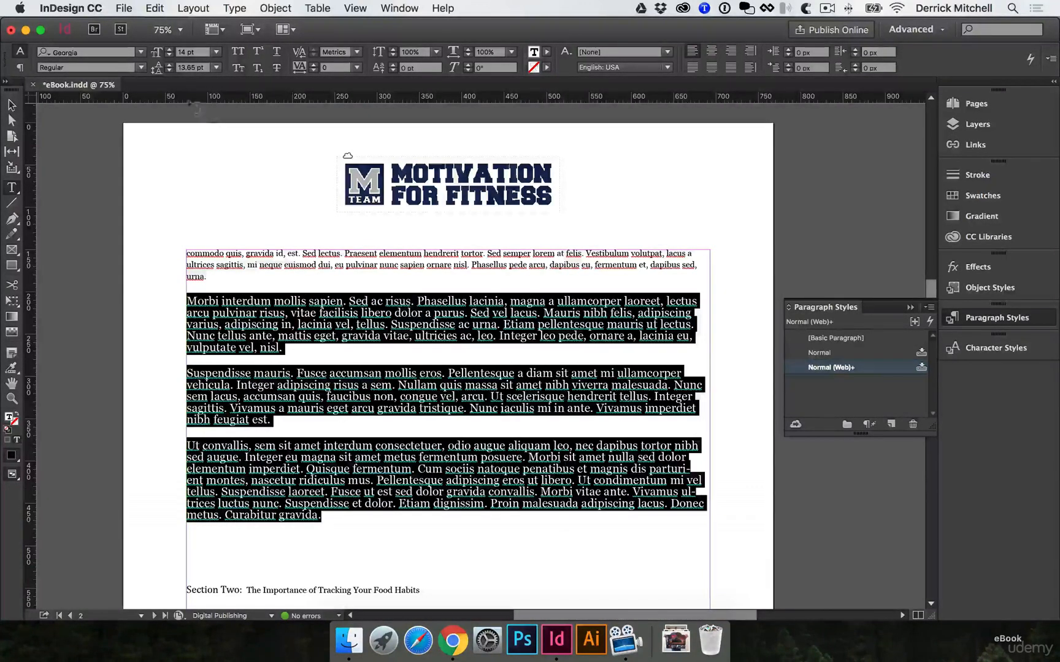
{"action": "left_click", "coordinate": [168, 52]}
{"action": "left_click", "coordinate": [283, 324]}
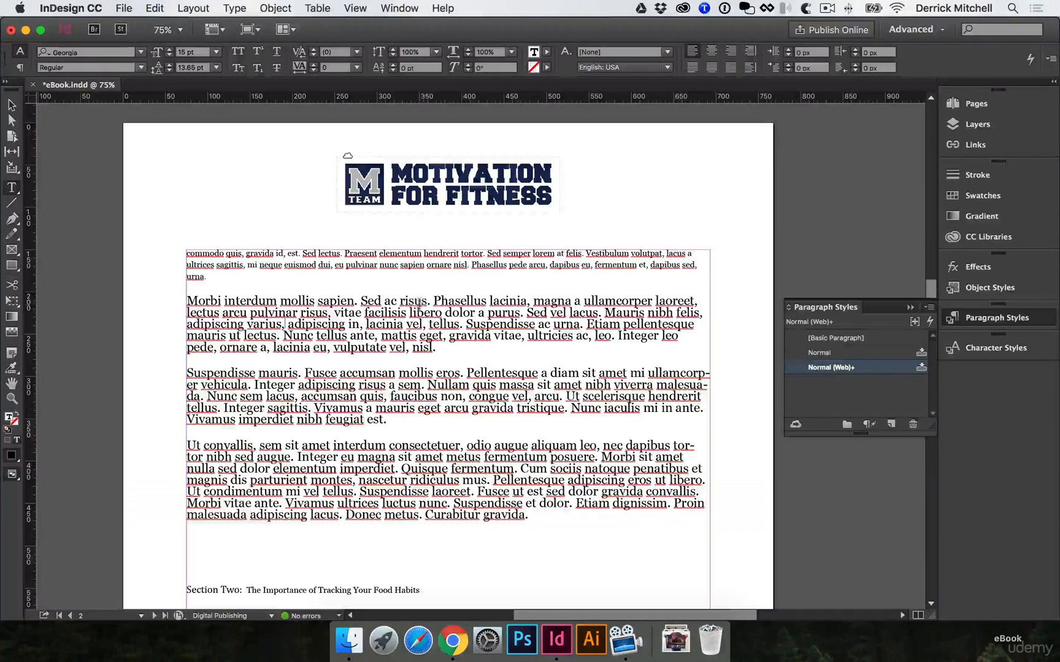
Set the leading of the three enlarged body paragraphs on page 2 to 20 pt
{"action": "left_click_drag", "start_coordinate": [529, 515], "coordinate": [127, 299]}
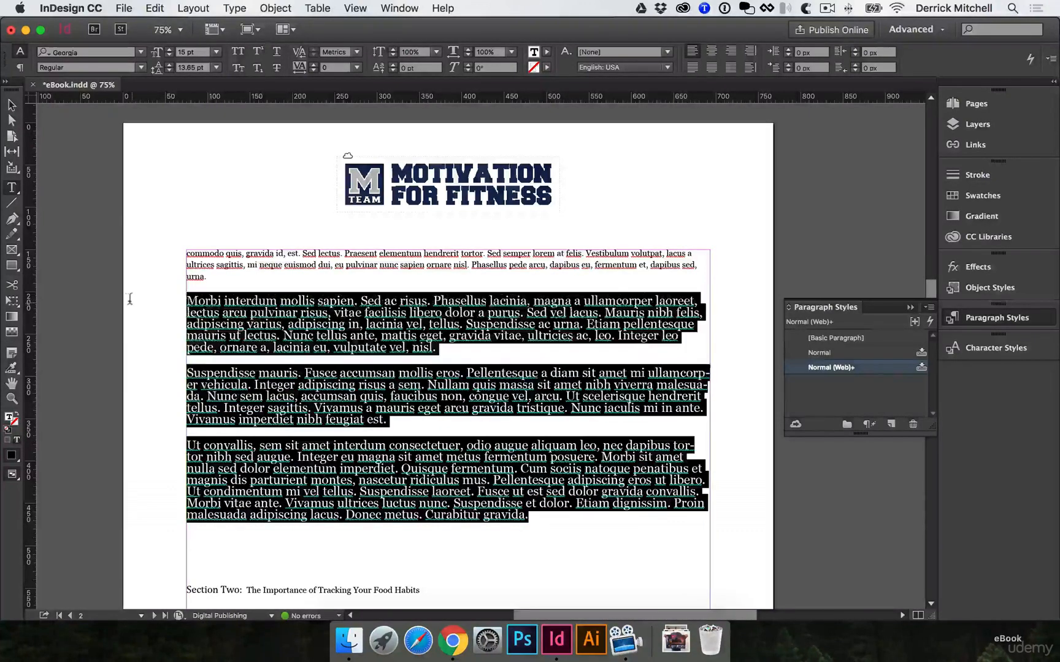
{"action": "left_click", "coordinate": [169, 65]}
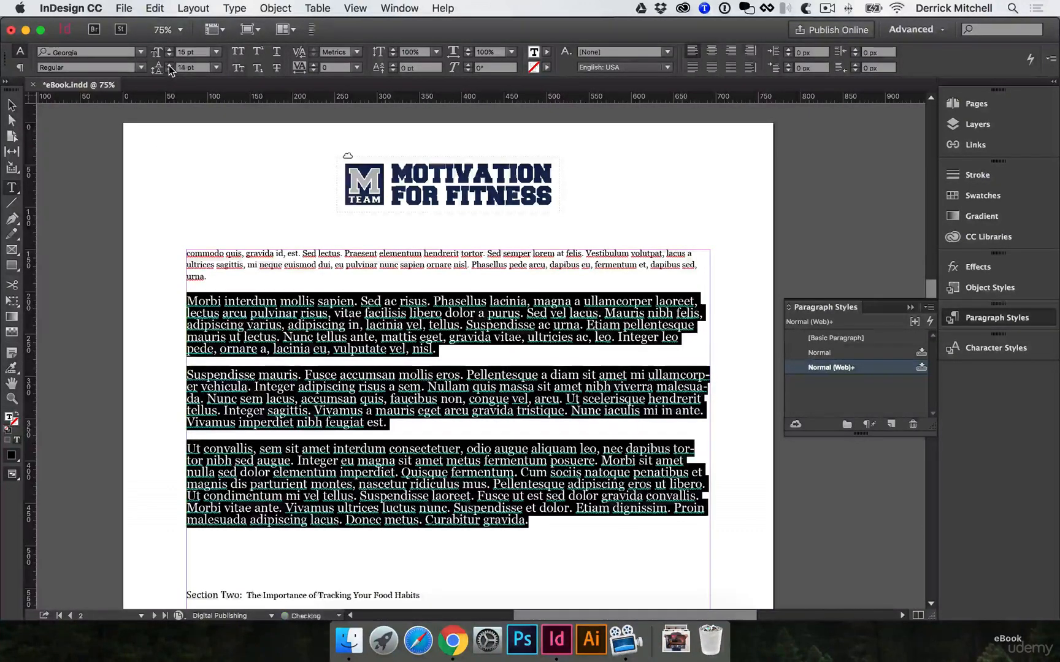
{"action": "left_click", "coordinate": [169, 65]}
{"action": "left_click", "coordinate": [169, 65]}
{"action": "left_click", "coordinate": [169, 65]}
{"action": "left_click", "coordinate": [169, 65]}
{"action": "left_click", "coordinate": [169, 65]}
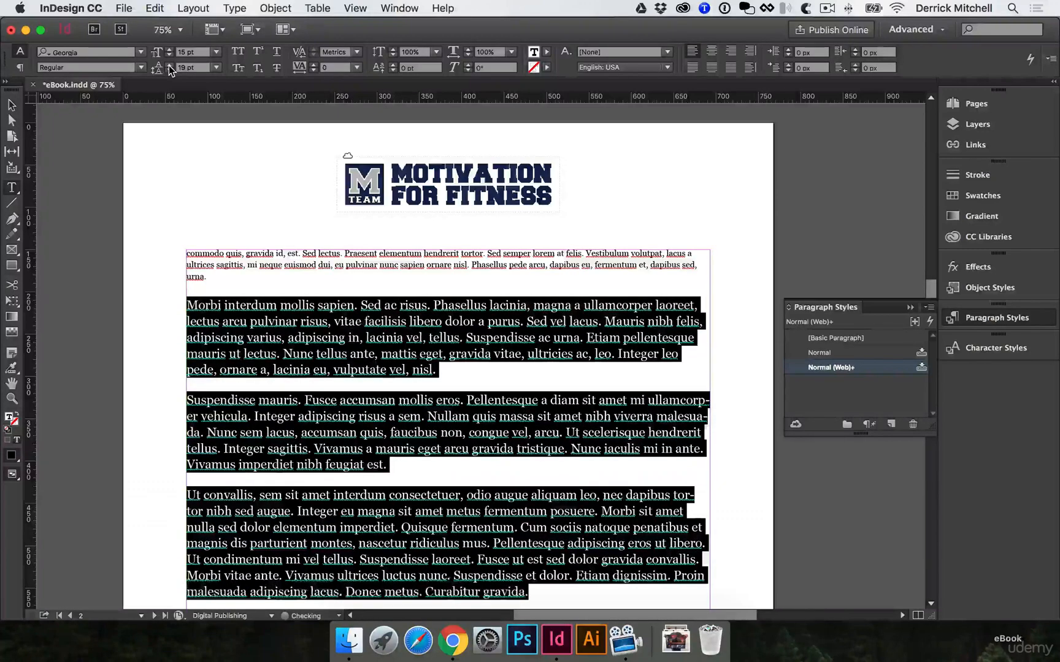
{"action": "left_click", "coordinate": [169, 65]}
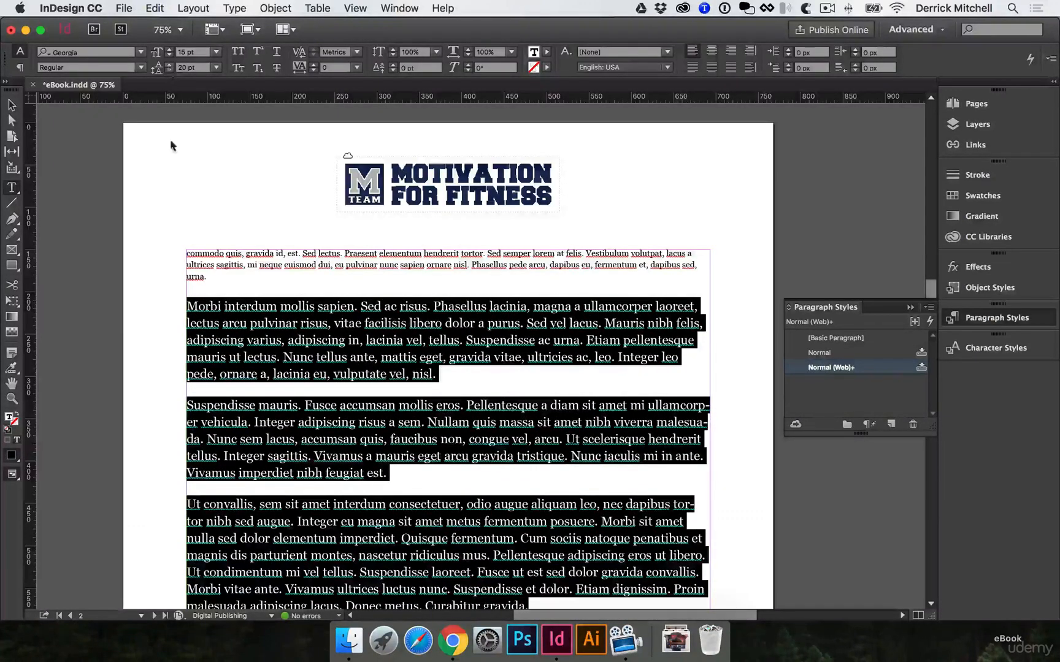
{"action": "left_click", "coordinate": [281, 270]}
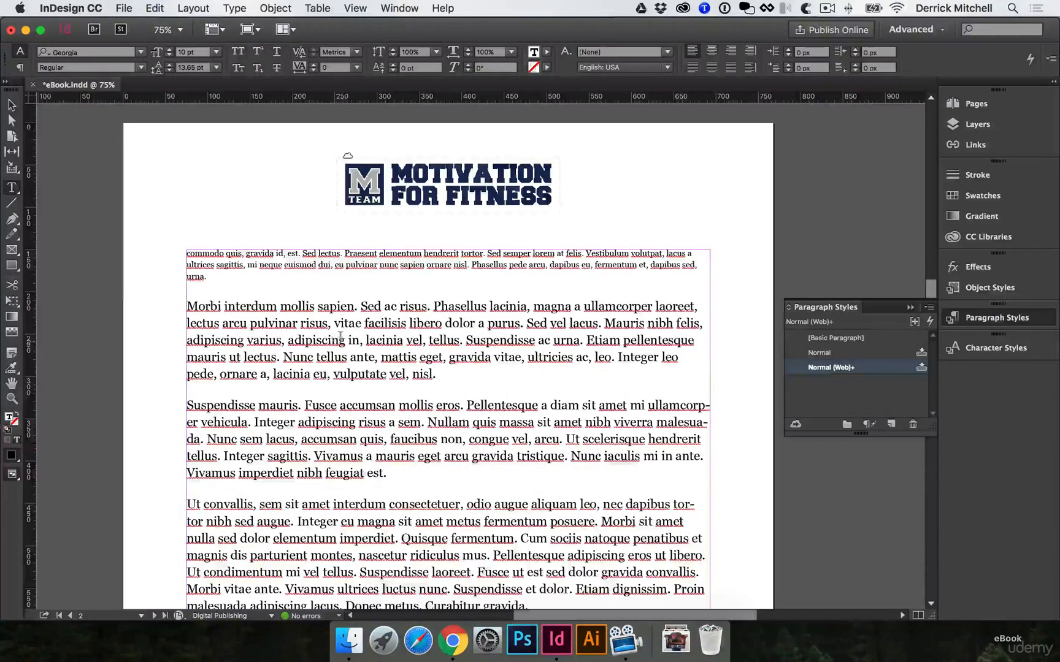
Create a paragraph style named "body" from the paragraph beginning "Morbi interdum", with its options open
{"action": "scroll", "coordinate": [333, 340], "scroll_direction": "down", "scroll_amount": 3}
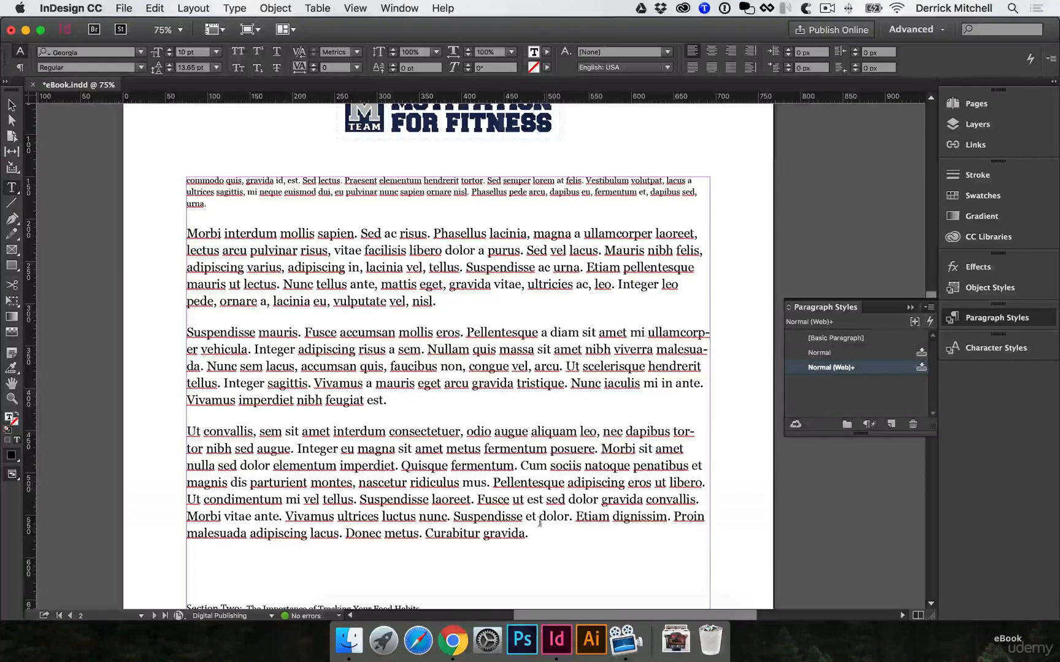
{"action": "left_click_drag", "start_coordinate": [438, 302], "coordinate": [183, 230]}
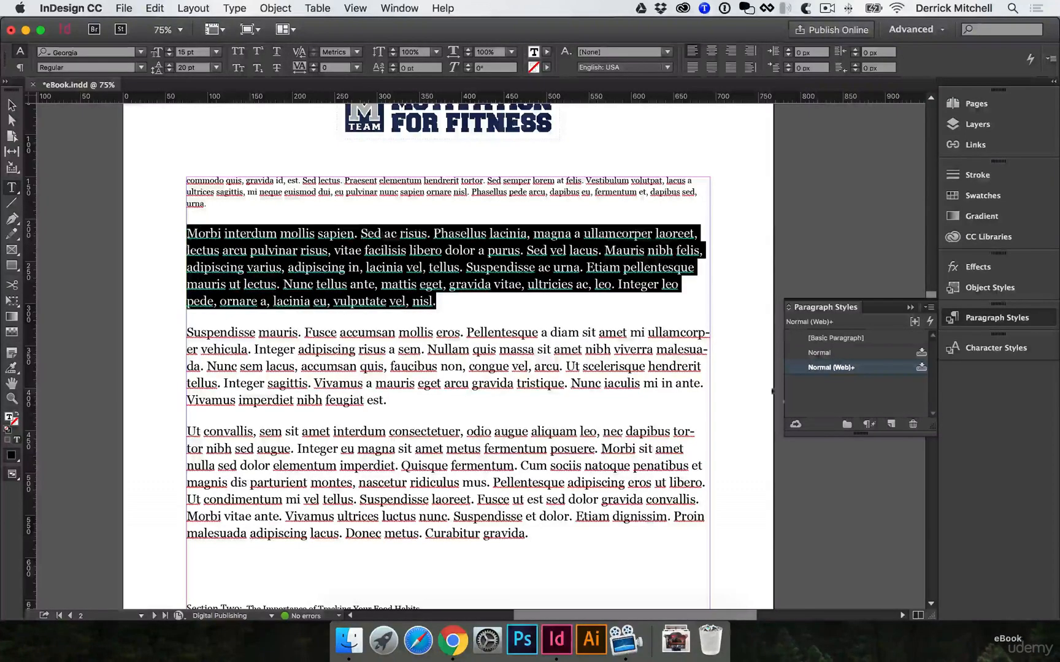
{"action": "left_click", "coordinate": [891, 425]}
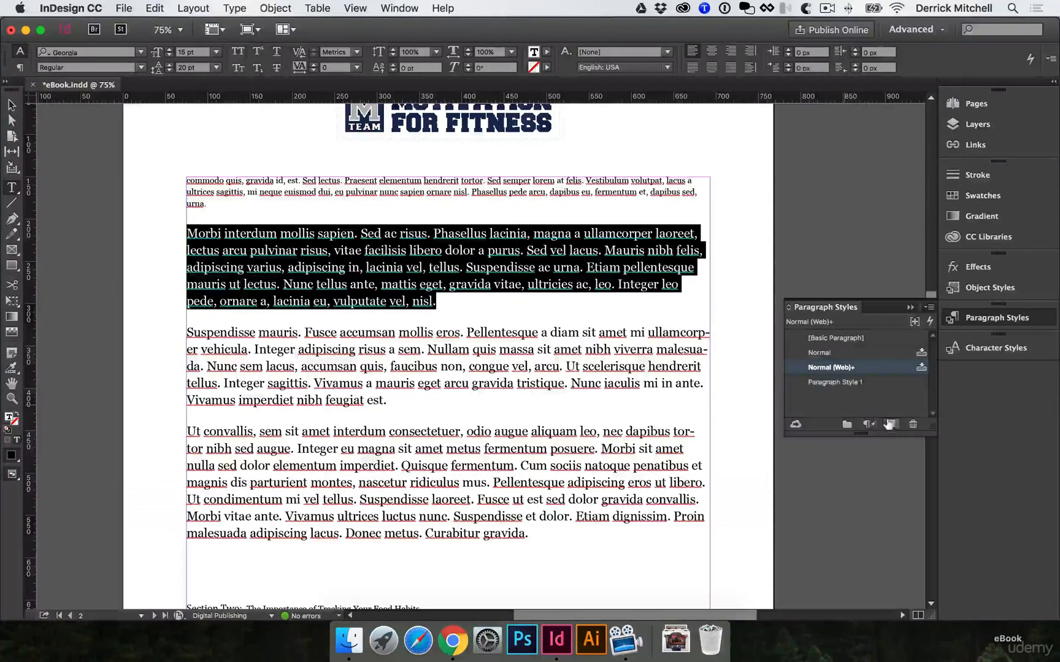
{"action": "double_click", "coordinate": [843, 383]}
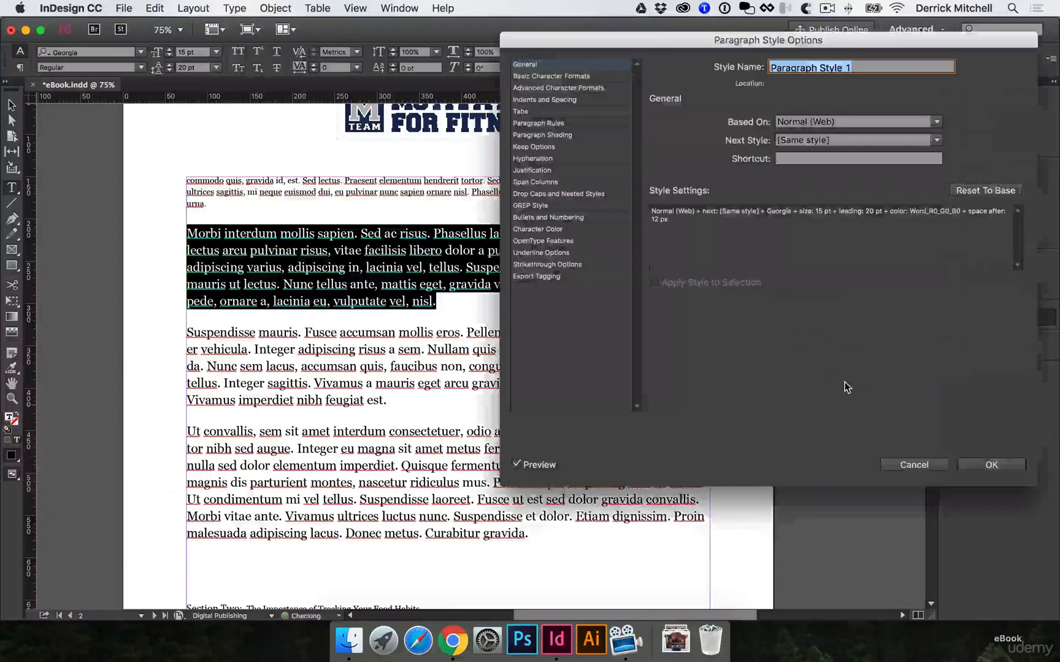
{"action": "left_click_drag", "start_coordinate": [737, 28], "coordinate": [687, 152]}
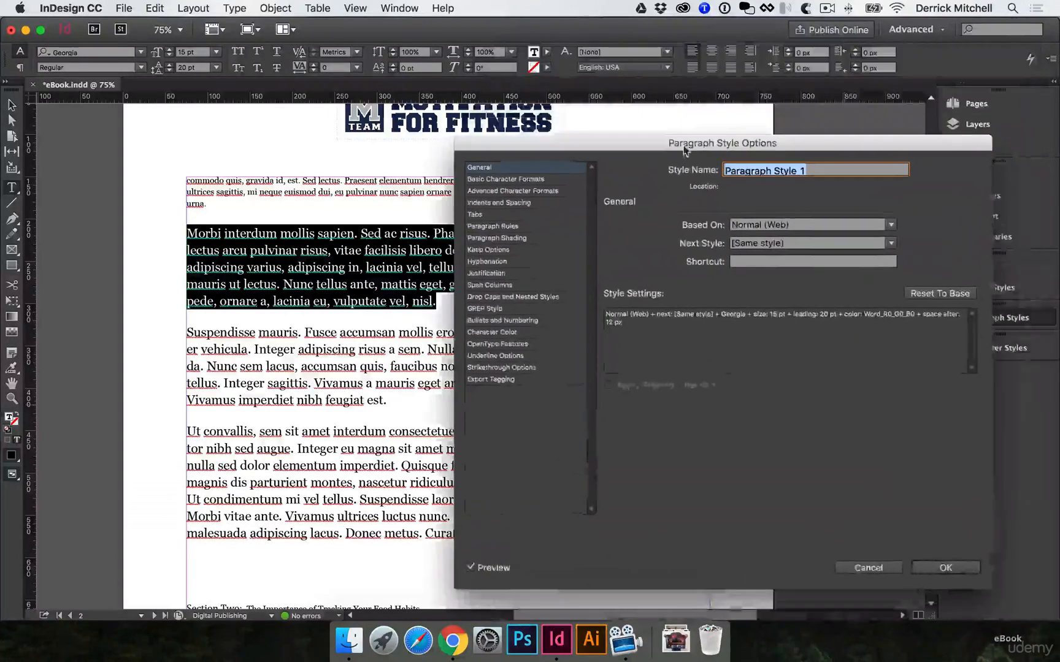
{"action": "type", "text": "body"}
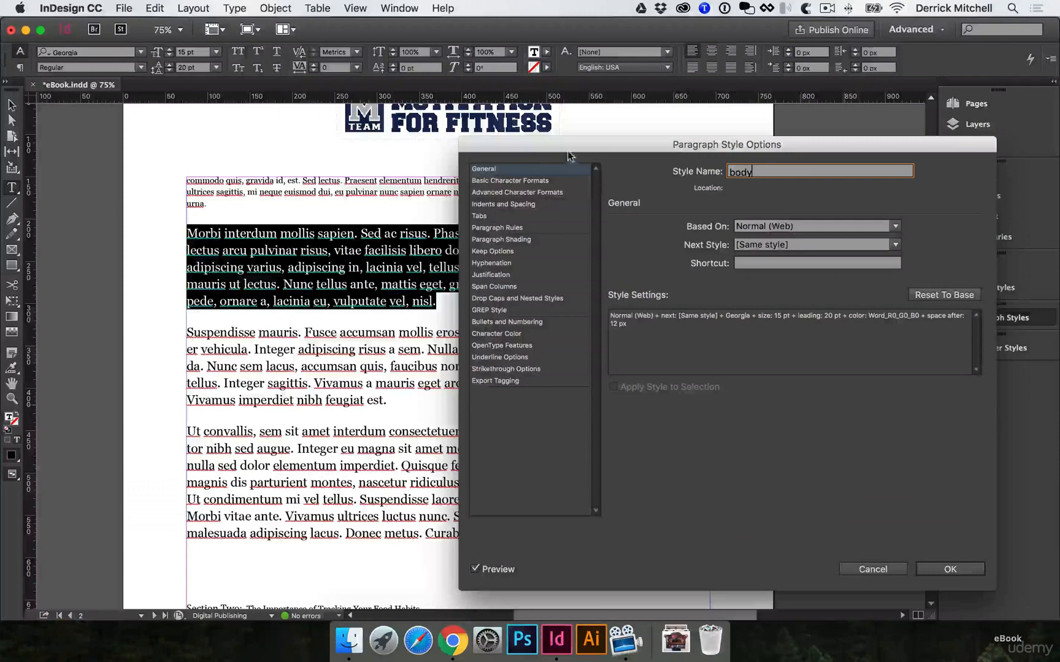
{"action": "left_click_drag", "start_coordinate": [571, 147], "coordinate": [614, 109]}
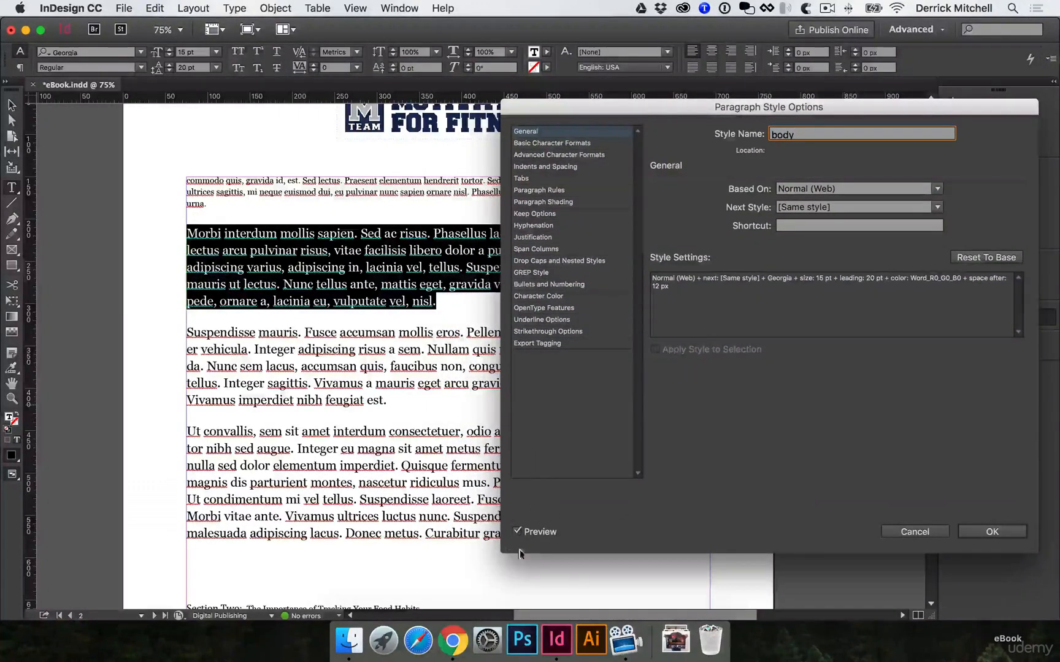
Set the font family of the body style to Helvetica Neue, keeping the Regular font style
{"action": "left_click", "coordinate": [547, 143]}
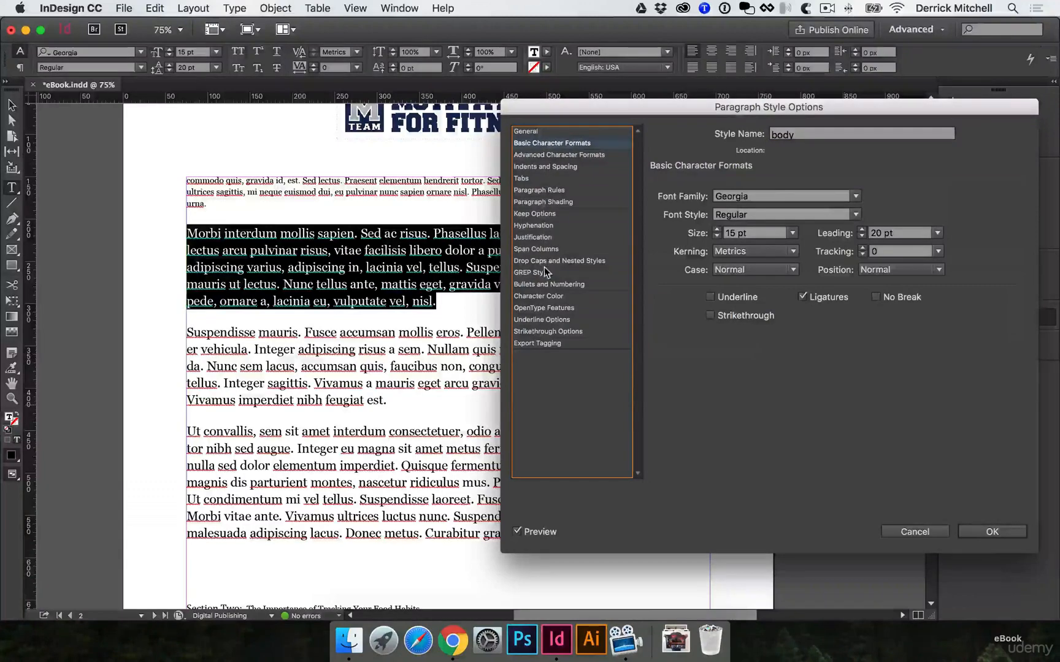
{"action": "left_click", "coordinate": [739, 197]}
{"action": "type", "text": "Helvetica Neue"}
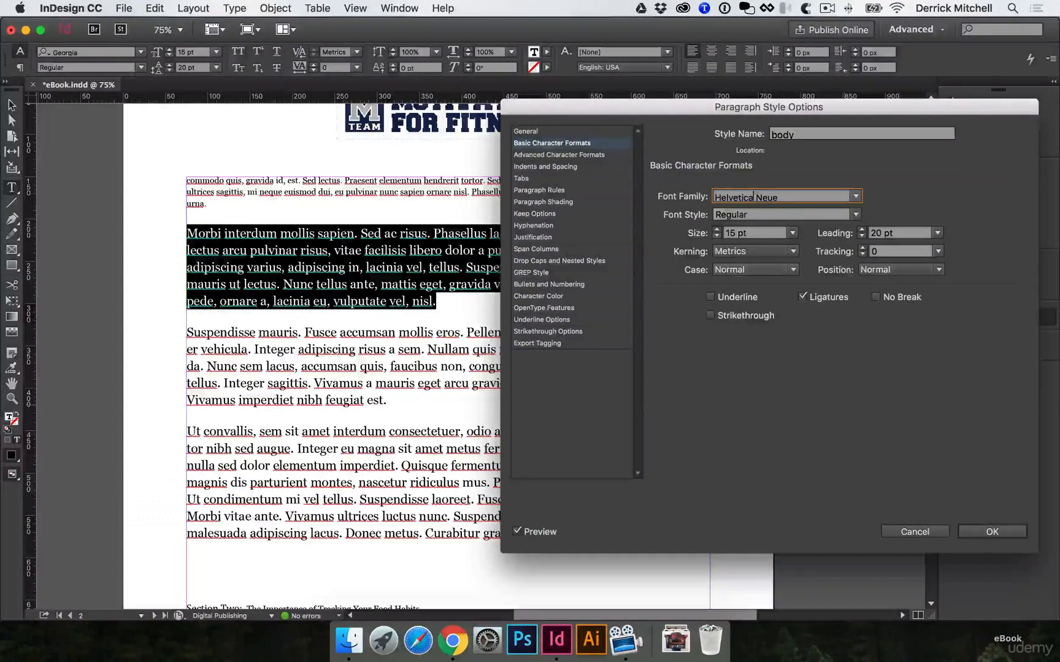
{"action": "key", "text": "Tab"}
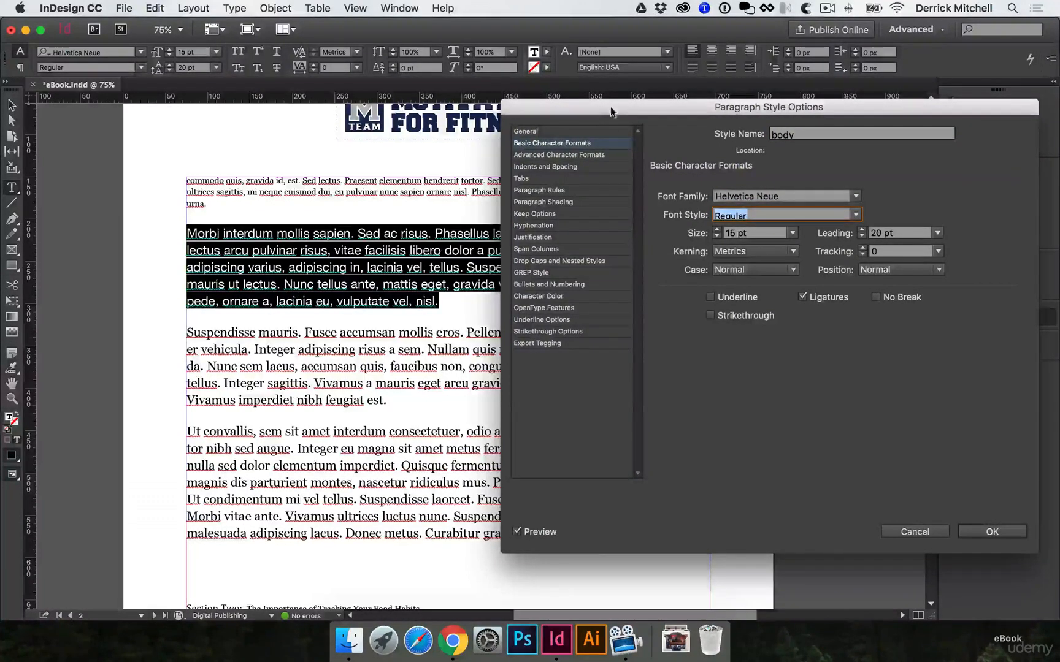
{"action": "left_click_drag", "start_coordinate": [611, 110], "coordinate": [637, 105]}
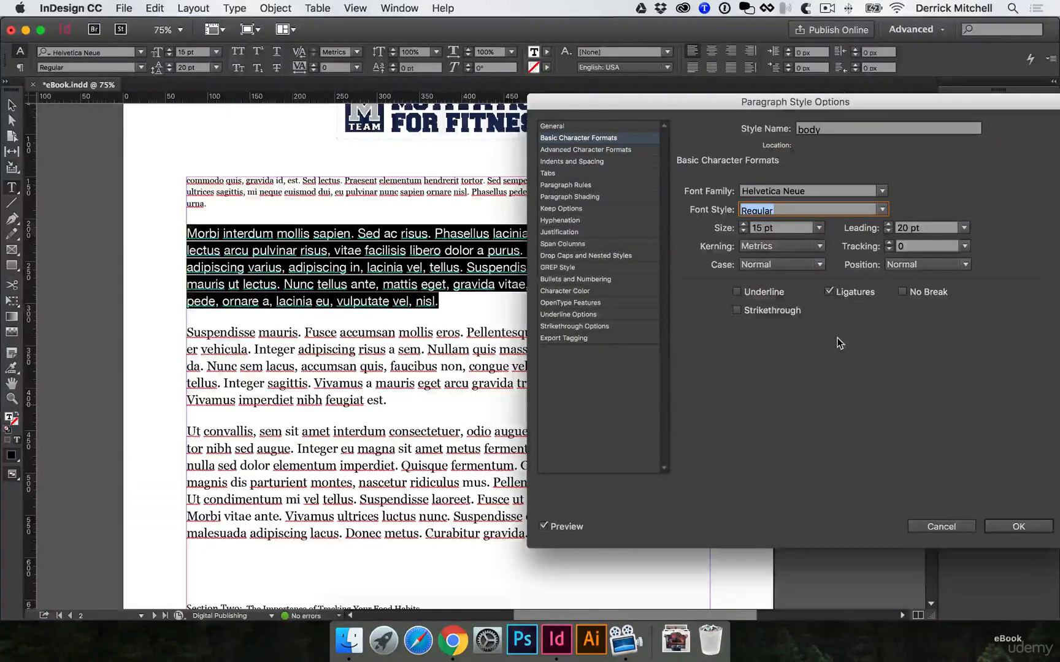
Turn off hyphenation in the body style, review its indents, spacing and character color, and save the style
{"action": "left_click", "coordinate": [585, 151]}
{"action": "left_click", "coordinate": [585, 164]}
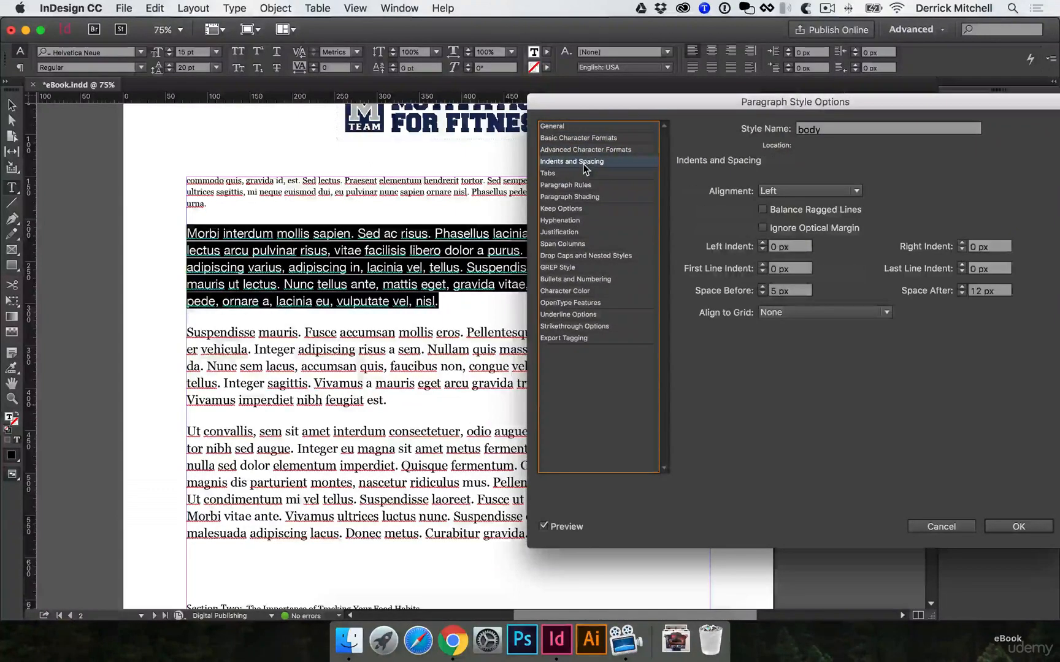
{"action": "left_click", "coordinate": [587, 154]}
{"action": "left_click", "coordinate": [585, 158]}
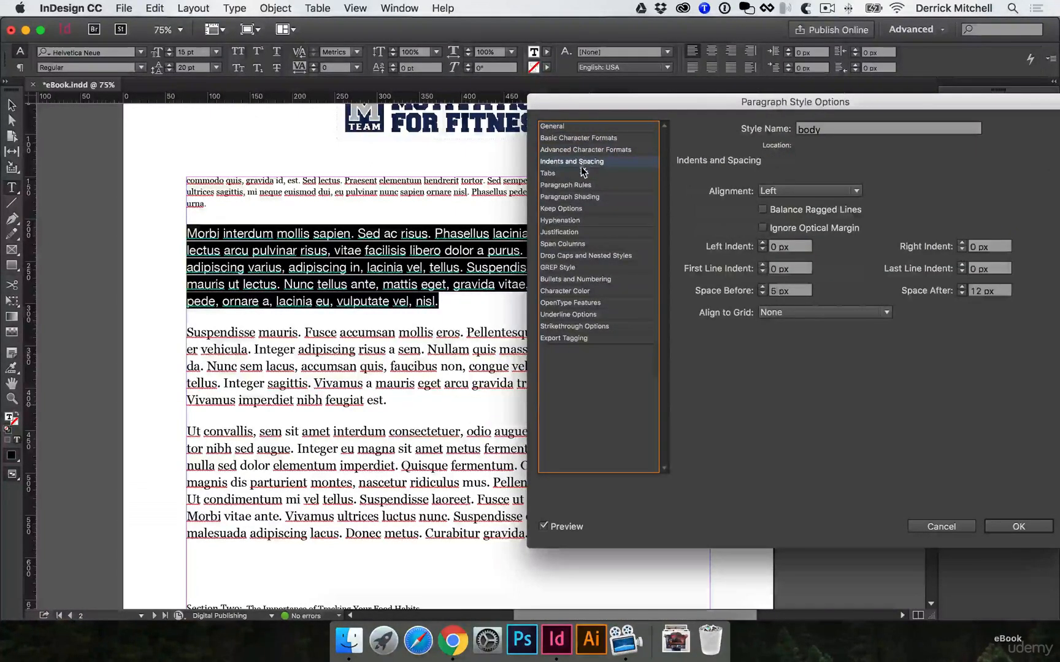
{"action": "left_click", "coordinate": [574, 220]}
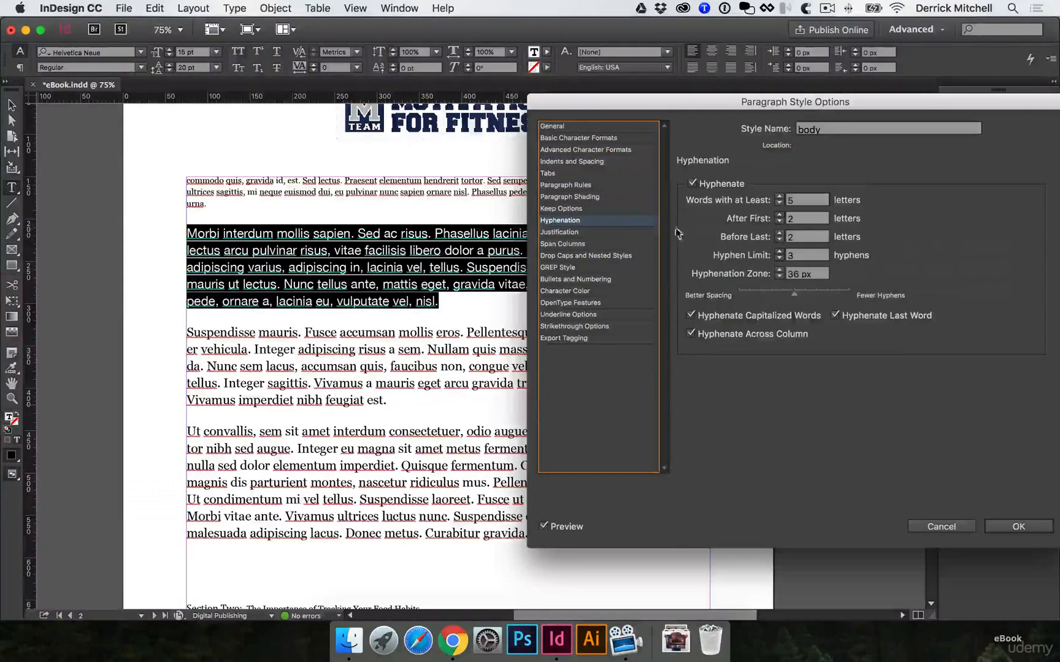
{"action": "left_click", "coordinate": [692, 184]}
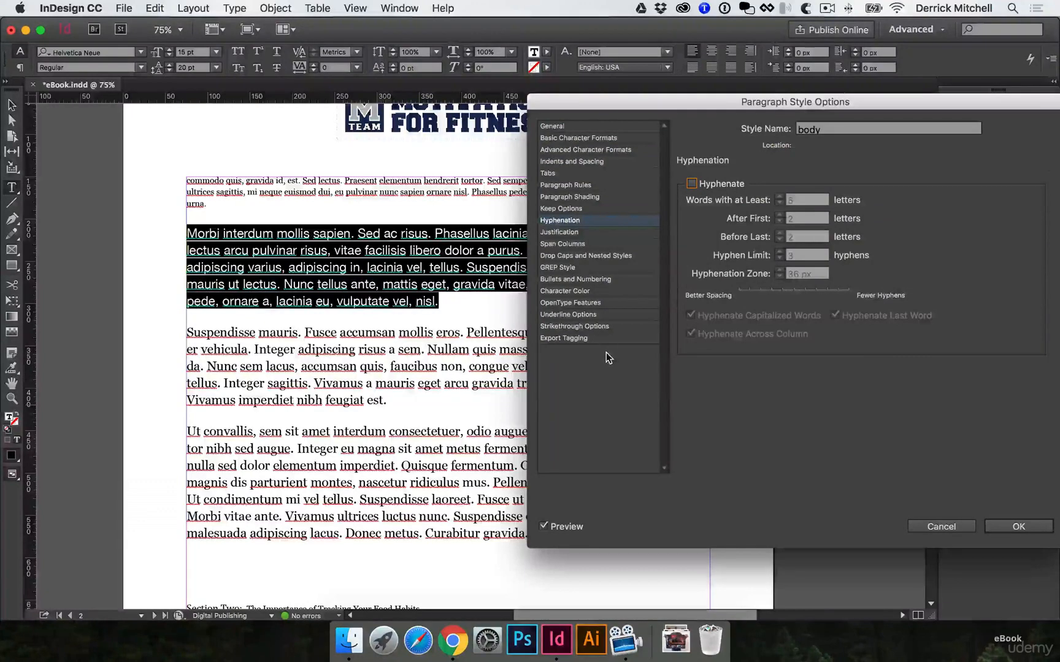
{"action": "left_click", "coordinate": [598, 291]}
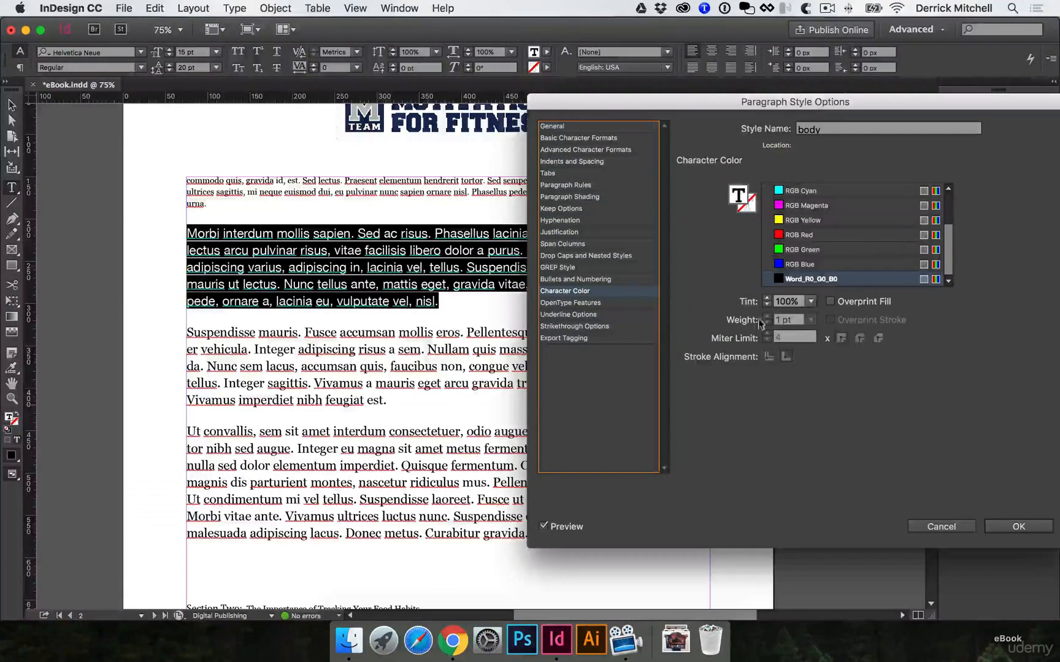
{"action": "left_click", "coordinate": [1018, 528]}
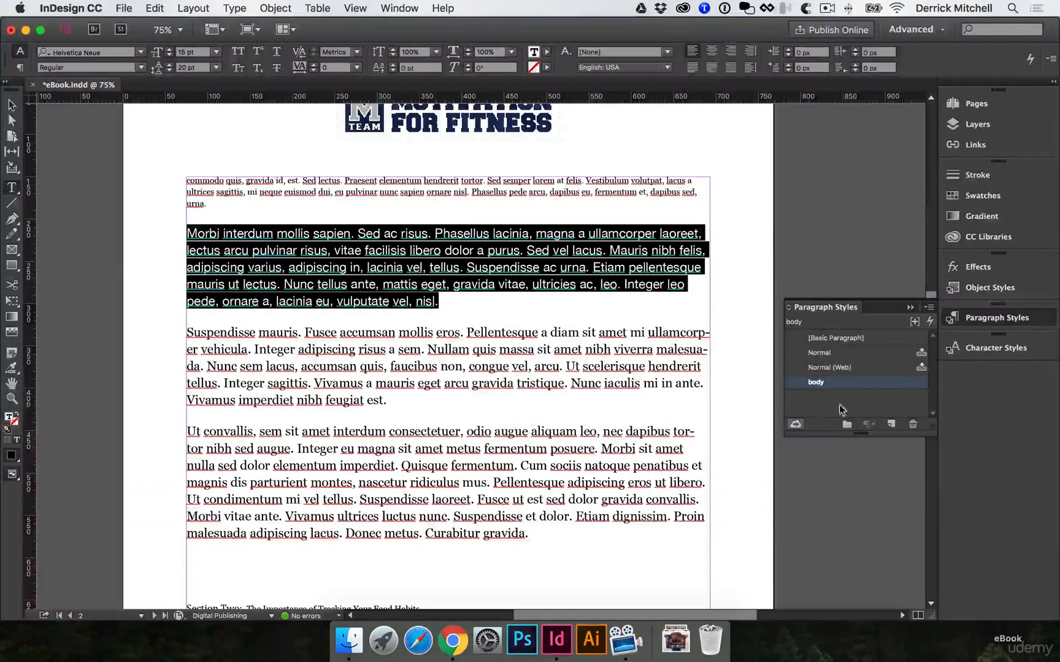
Apply the body paragraph style to all the text in the story and clear its formatting overrides
{"action": "left_click", "coordinate": [393, 339]}
{"action": "left_click", "coordinate": [400, 344]}
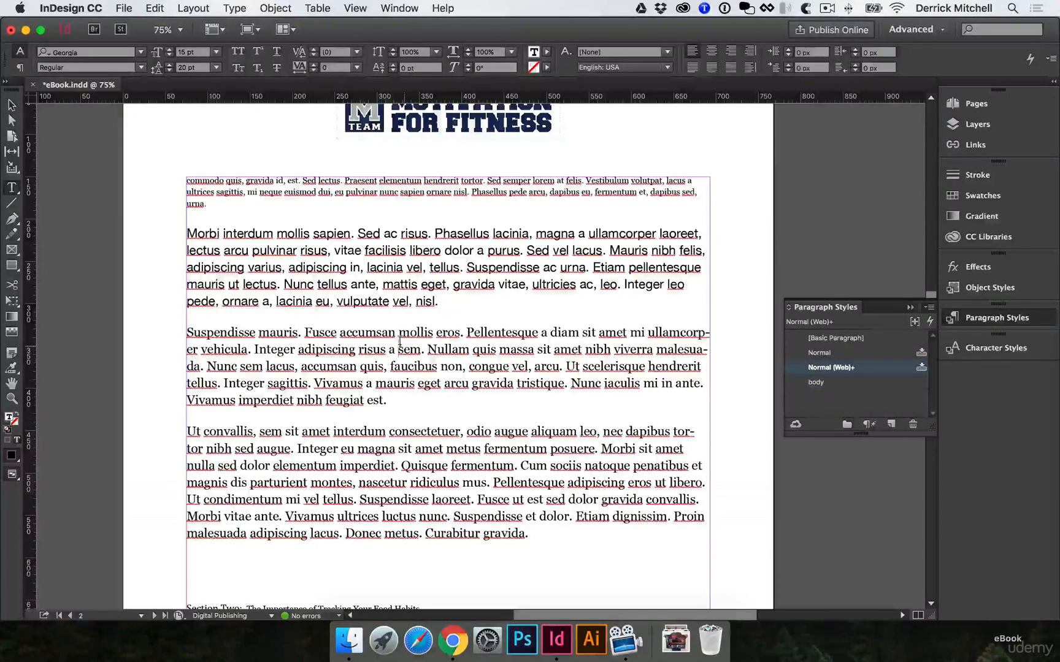
{"action": "key", "text": "super+a"}
{"action": "scroll", "coordinate": [564, 398], "scroll_direction": "down", "scroll_amount": 1}
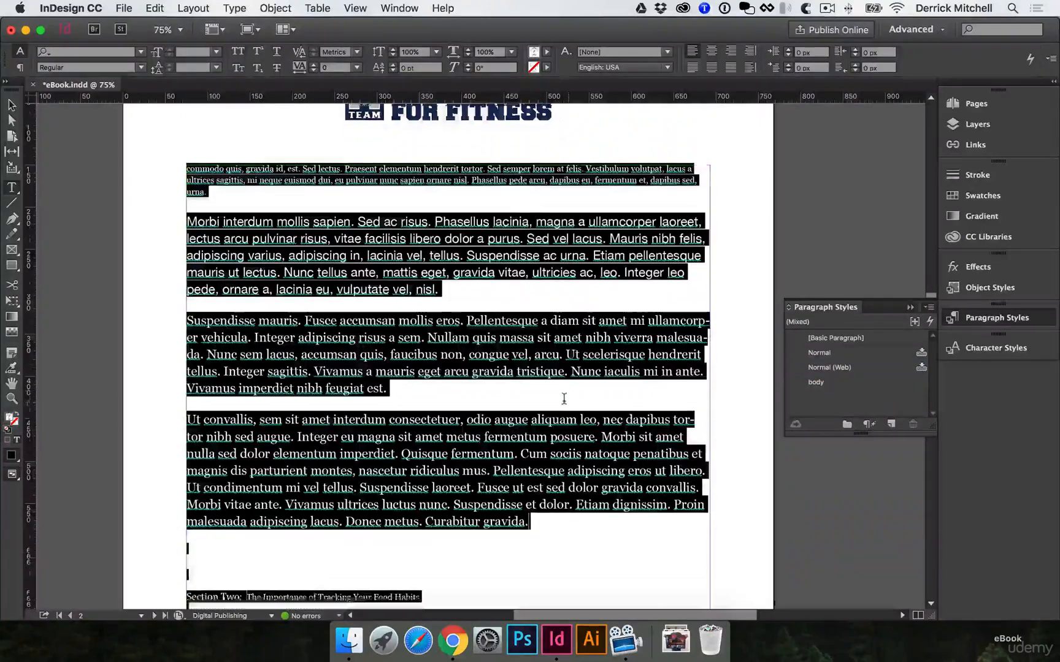
{"action": "scroll", "coordinate": [563, 399], "scroll_direction": "down", "scroll_amount": 20}
{"action": "scroll", "coordinate": [563, 398], "scroll_direction": "up", "scroll_amount": 20}
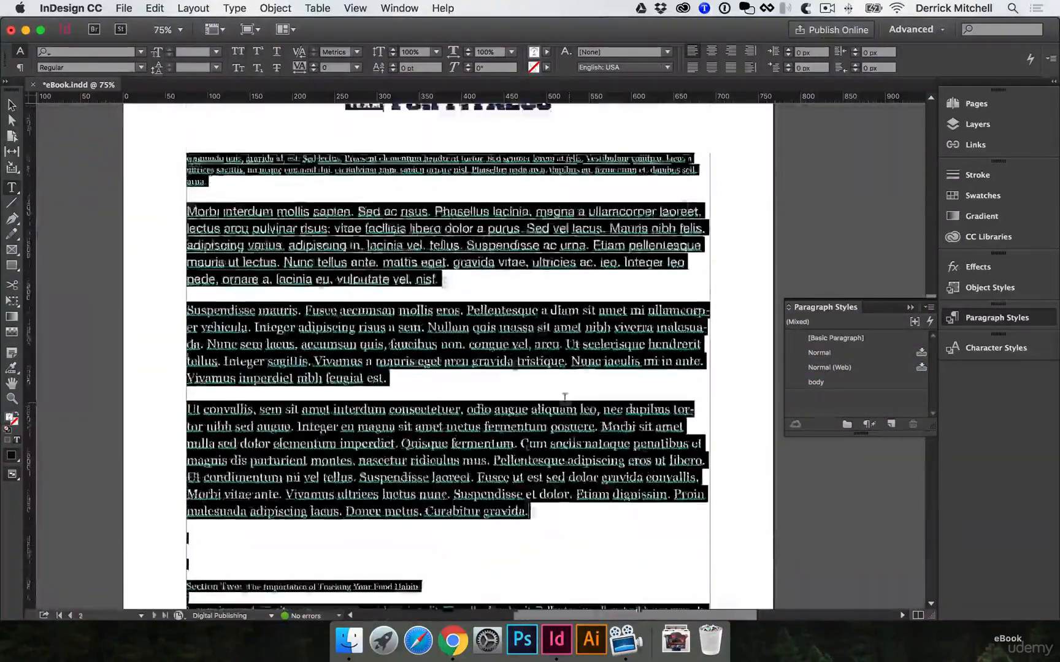
{"action": "scroll", "coordinate": [565, 397], "scroll_direction": "up", "scroll_amount": 5}
{"action": "scroll", "coordinate": [564, 400], "scroll_direction": "down", "scroll_amount": 2}
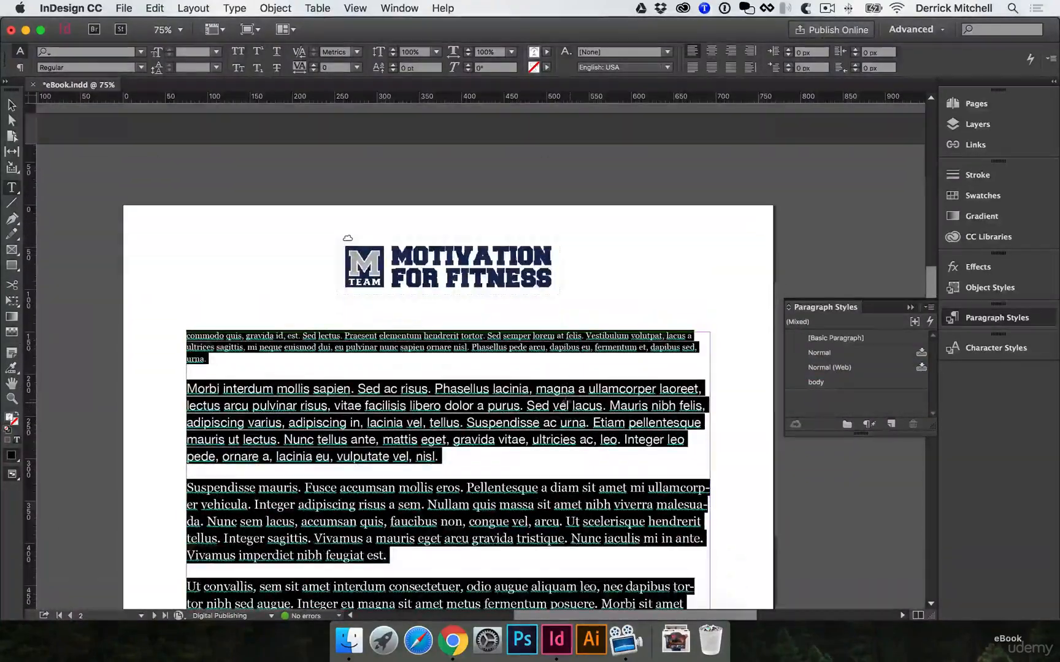
{"action": "left_click", "coordinate": [823, 381]}
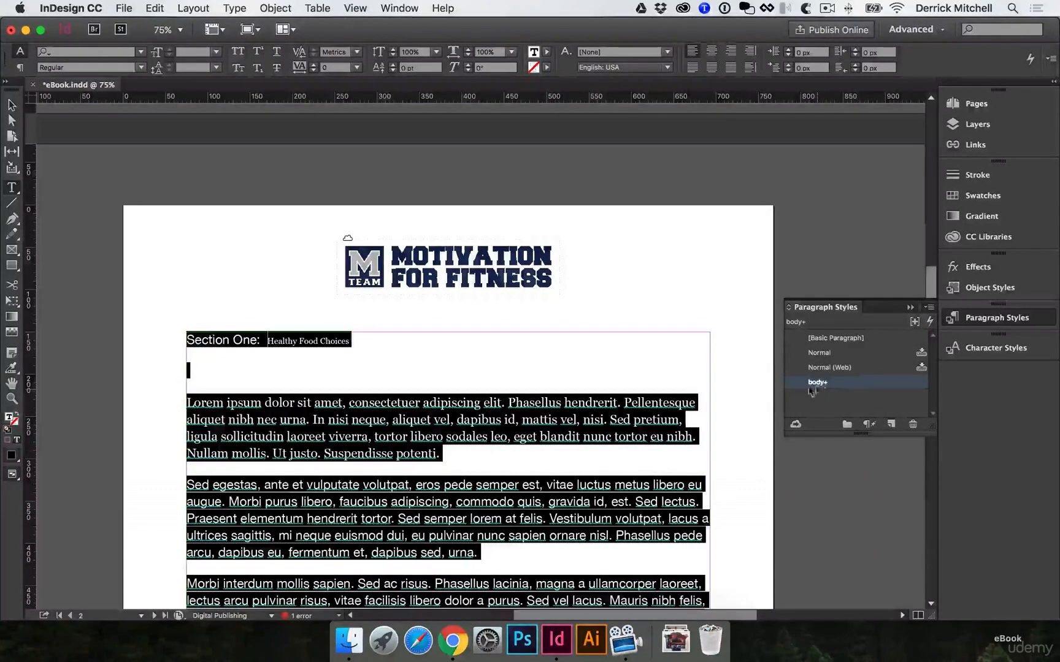
{"action": "left_click", "coordinate": [867, 424]}
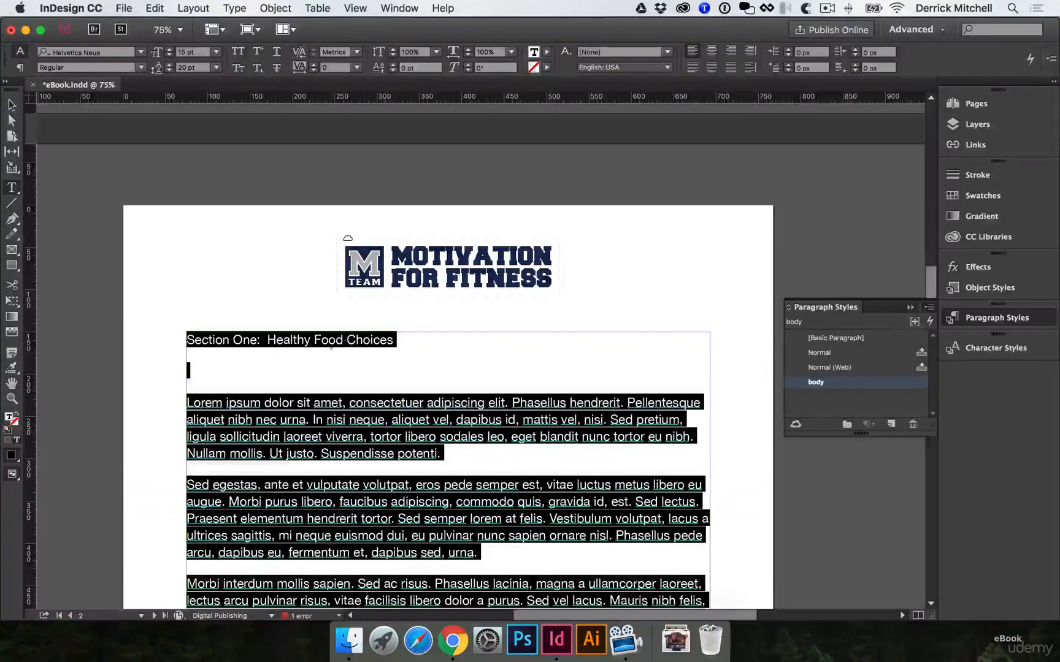
Deselect the text and check the restyled body paragraphs on page 2
{"action": "scroll", "coordinate": [313, 420], "scroll_direction": "down", "scroll_amount": 2}
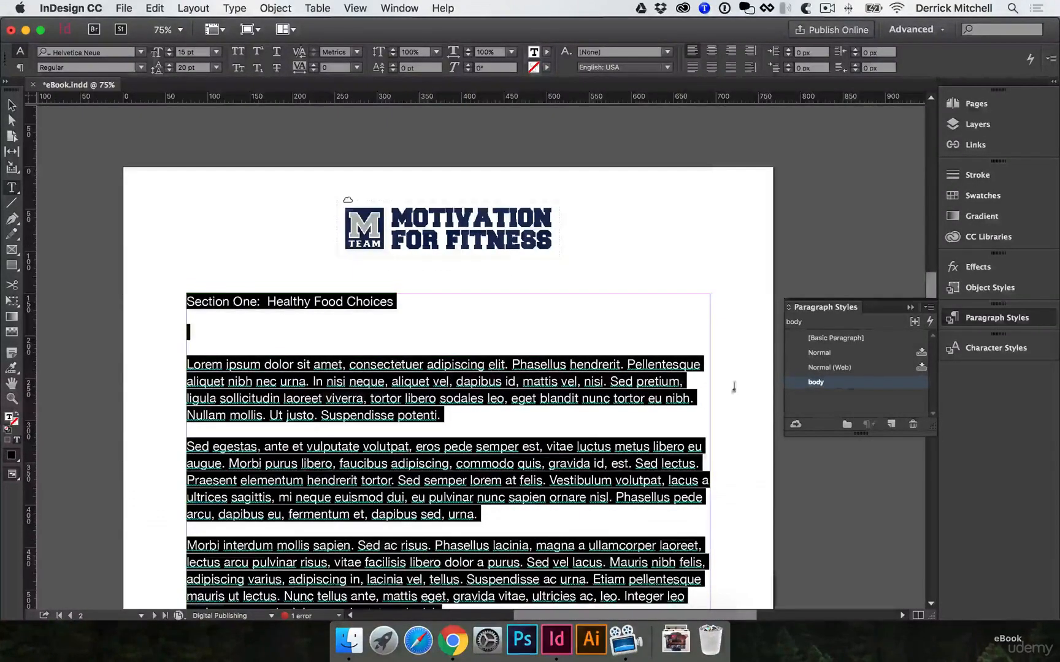
{"action": "left_click", "coordinate": [12, 105]}
{"action": "left_click", "coordinate": [730, 334]}
{"action": "scroll", "coordinate": [736, 368], "scroll_direction": "down", "scroll_amount": 8}
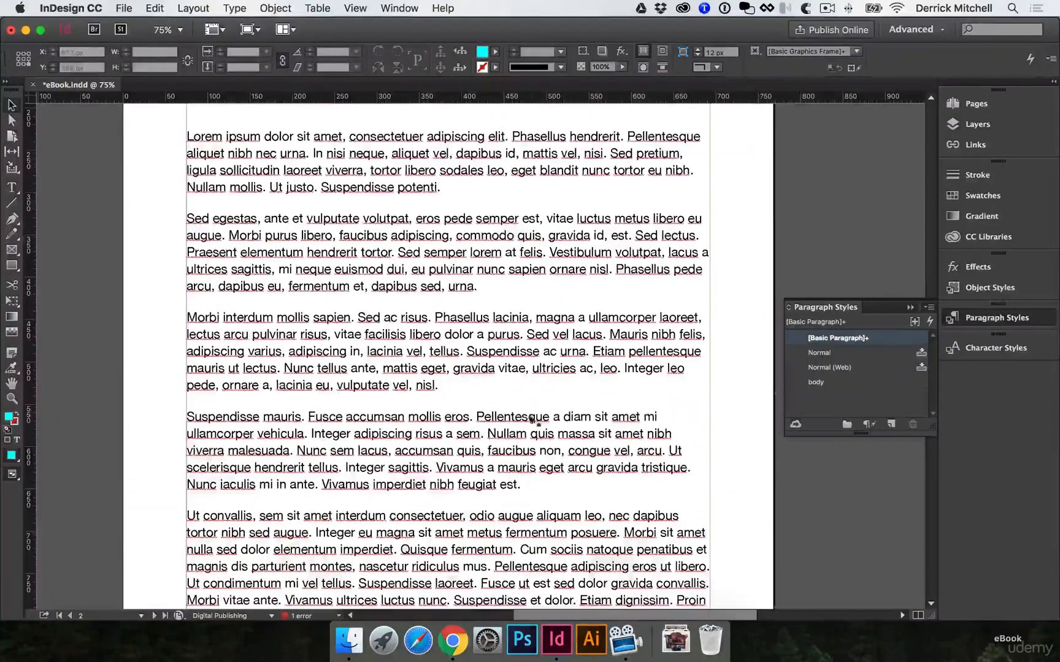
Set the character color of the body paragraph style to [Black], trying RGB Blue first, and save the style
{"action": "scroll", "coordinate": [744, 408], "scroll_direction": "down", "scroll_amount": 15}
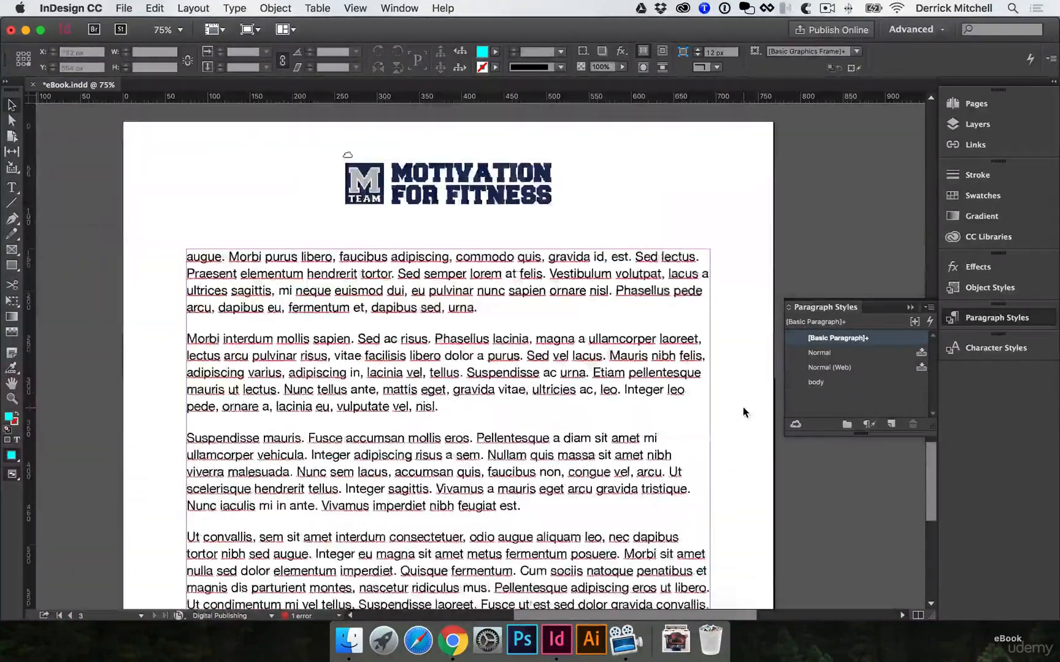
{"action": "double_click", "coordinate": [816, 382]}
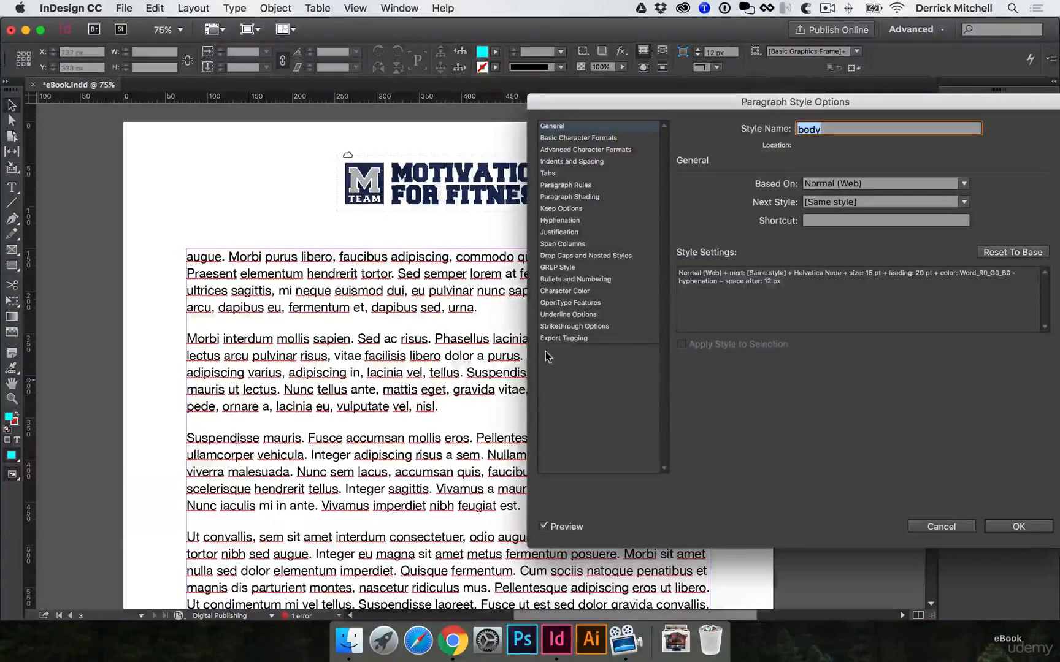
{"action": "left_click", "coordinate": [579, 138]}
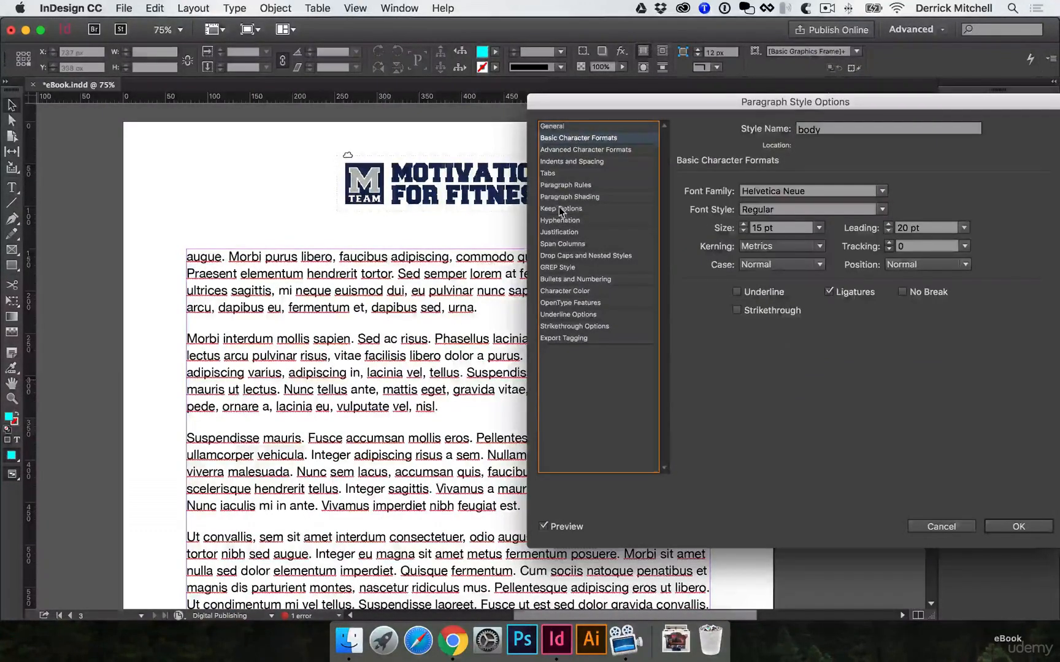
{"action": "left_click", "coordinate": [580, 291]}
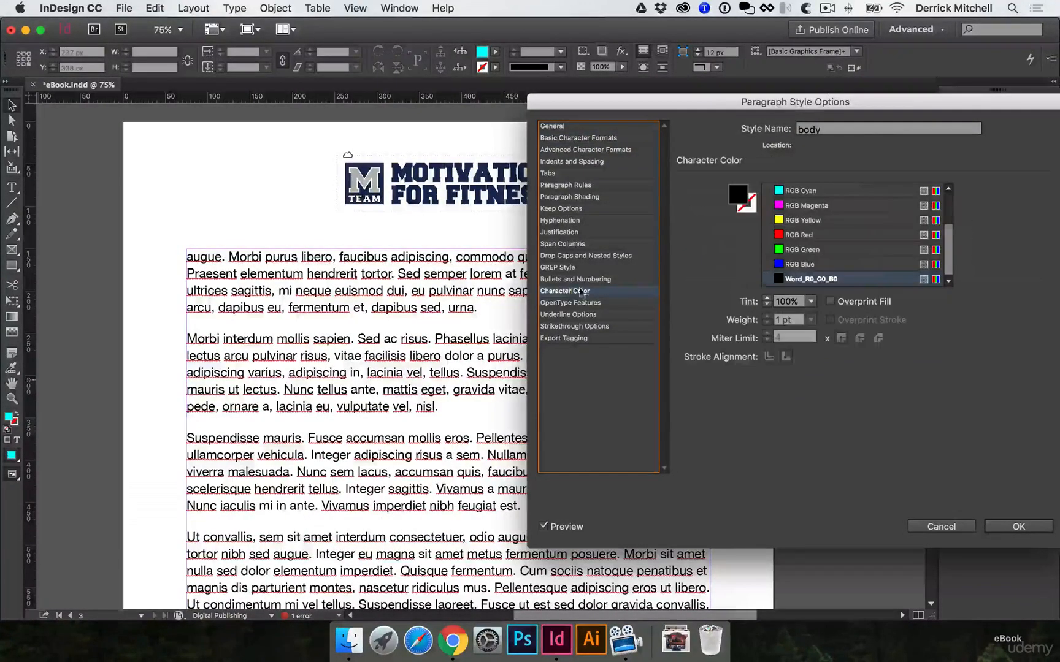
{"action": "left_click", "coordinate": [783, 266]}
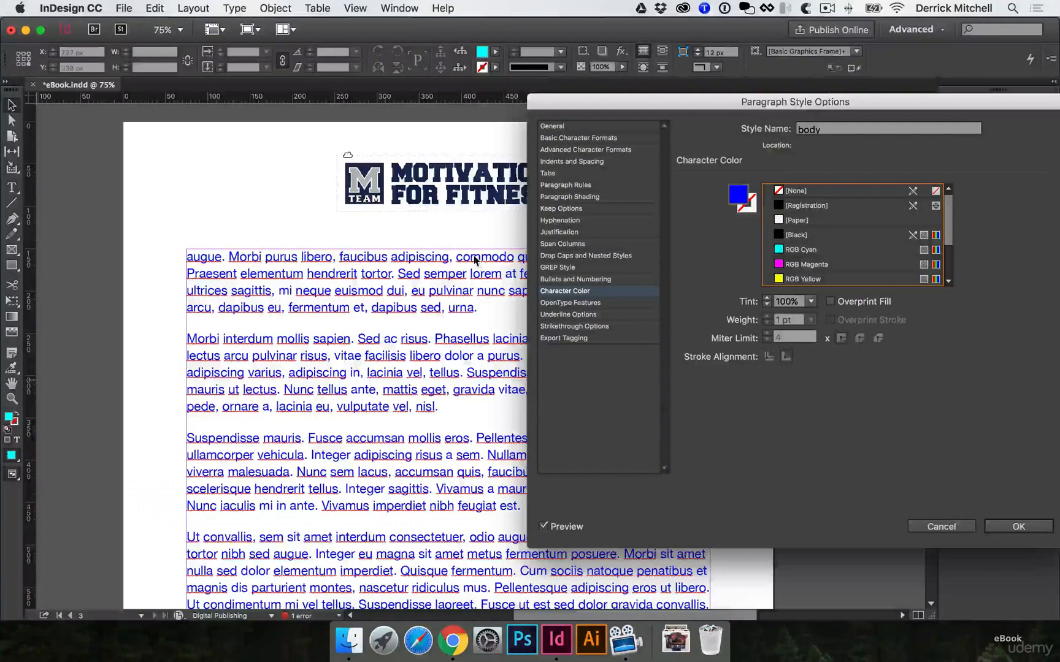
{"action": "left_click", "coordinate": [804, 236]}
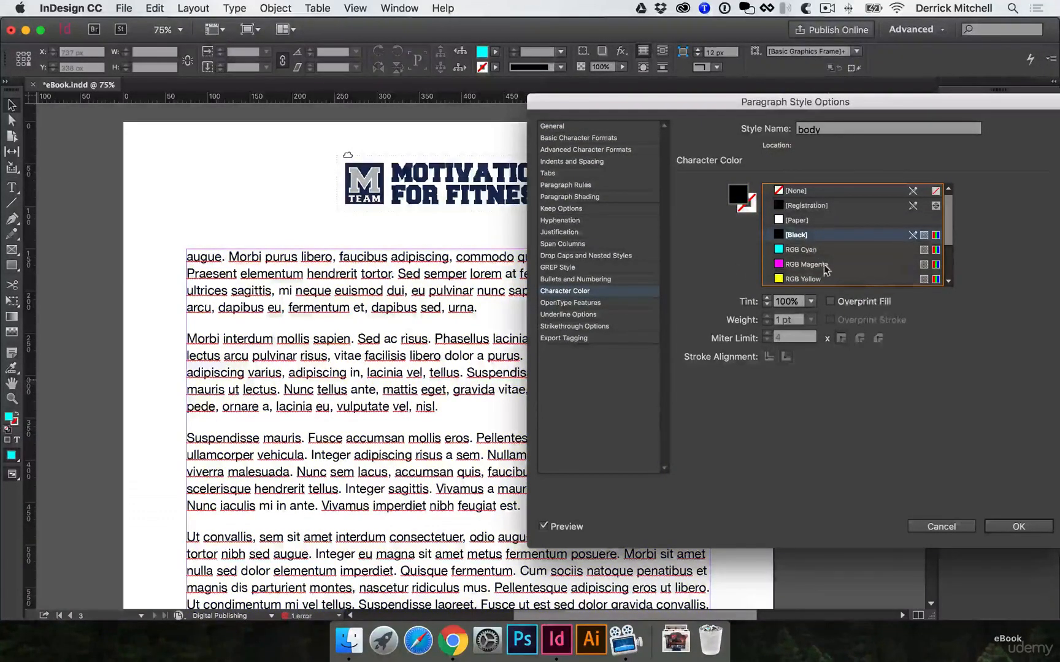
{"action": "left_click", "coordinate": [1028, 528]}
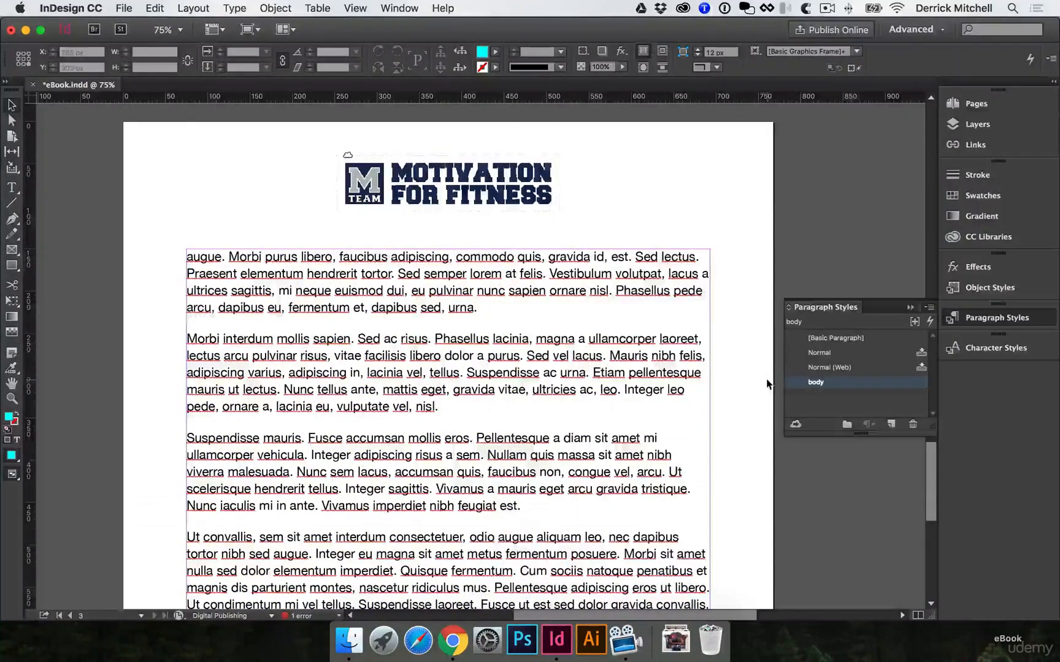
Create a paragraph style named H1, based on body, from the selected introduction heading on page 1
{"action": "scroll", "coordinate": [728, 368], "scroll_direction": "up", "scroll_amount": 15}
{"action": "scroll", "coordinate": [728, 371], "scroll_direction": "up", "scroll_amount": 10}
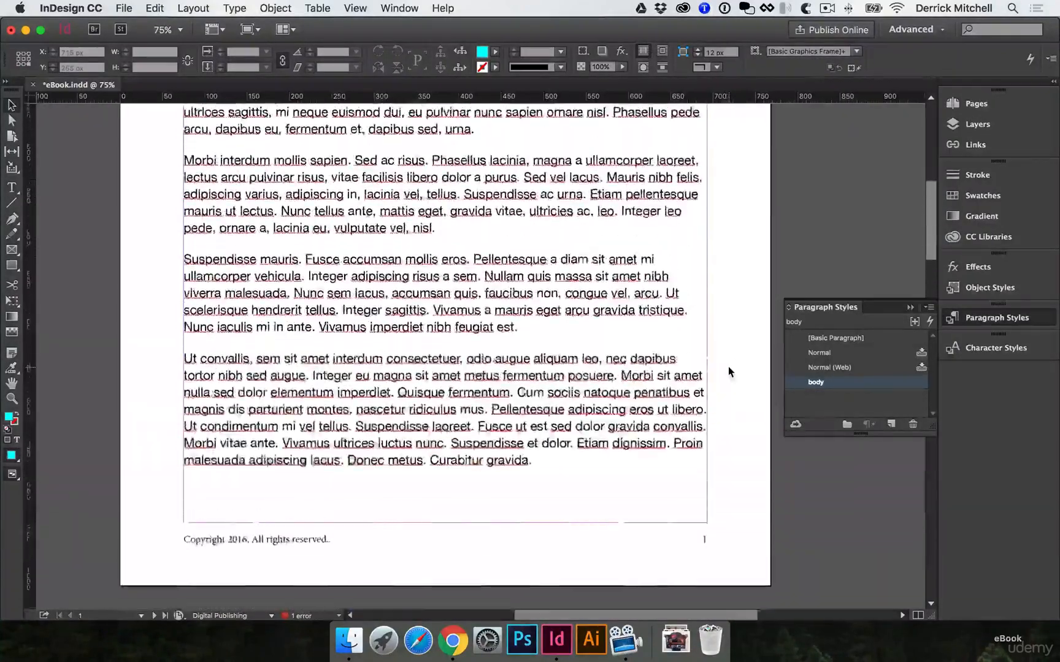
{"action": "double_click", "coordinate": [421, 386]}
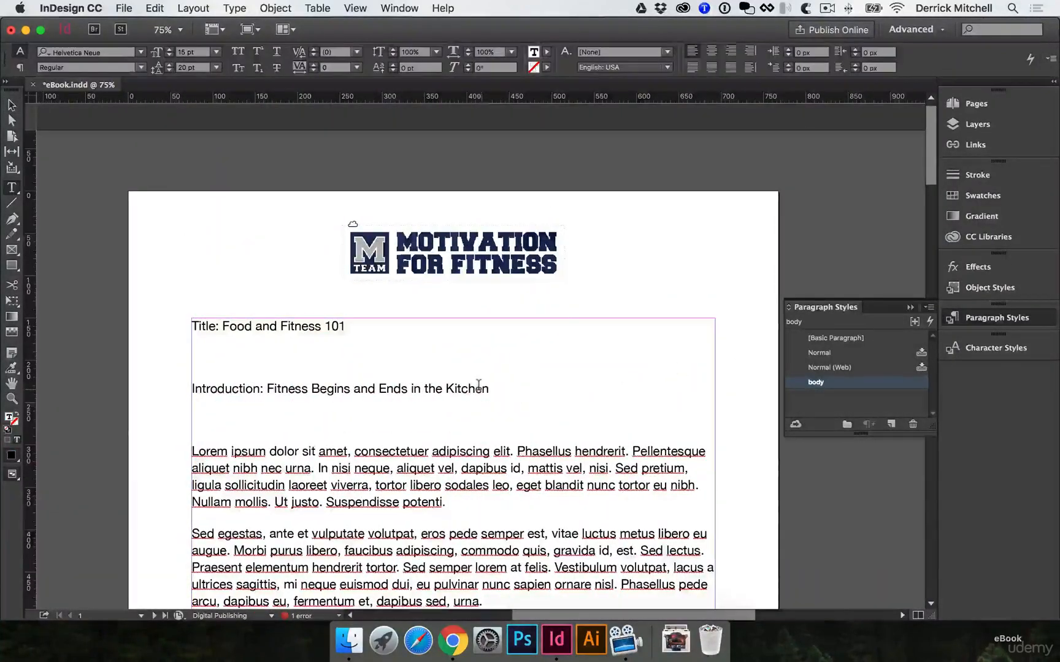
{"action": "left_click_drag", "start_coordinate": [489, 389], "coordinate": [184, 389]}
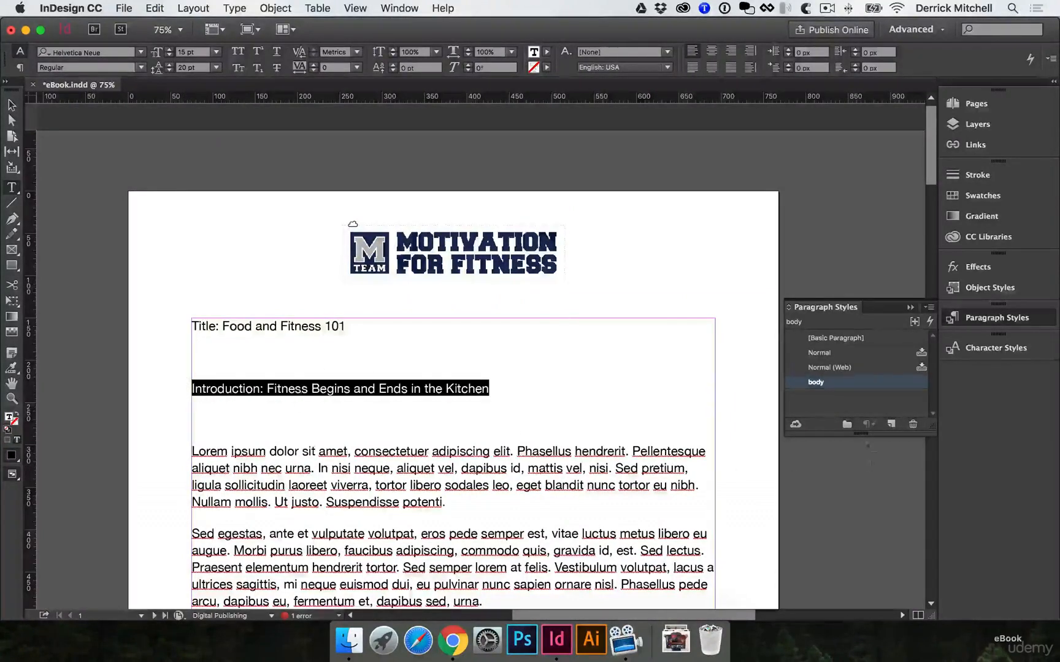
{"action": "left_click", "coordinate": [892, 424]}
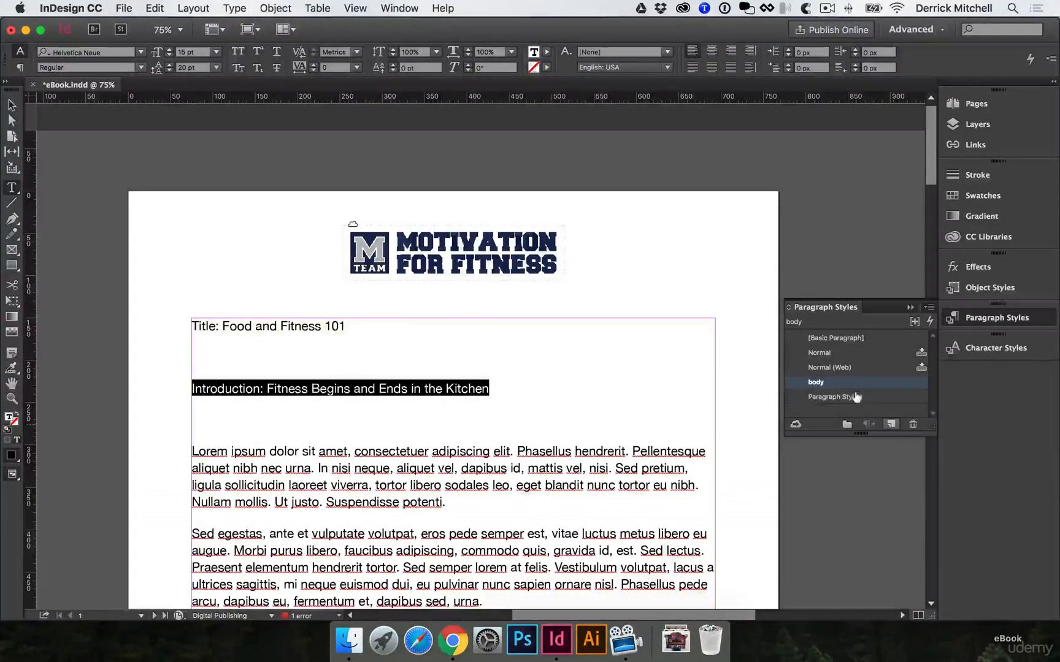
{"action": "double_click", "coordinate": [856, 398]}
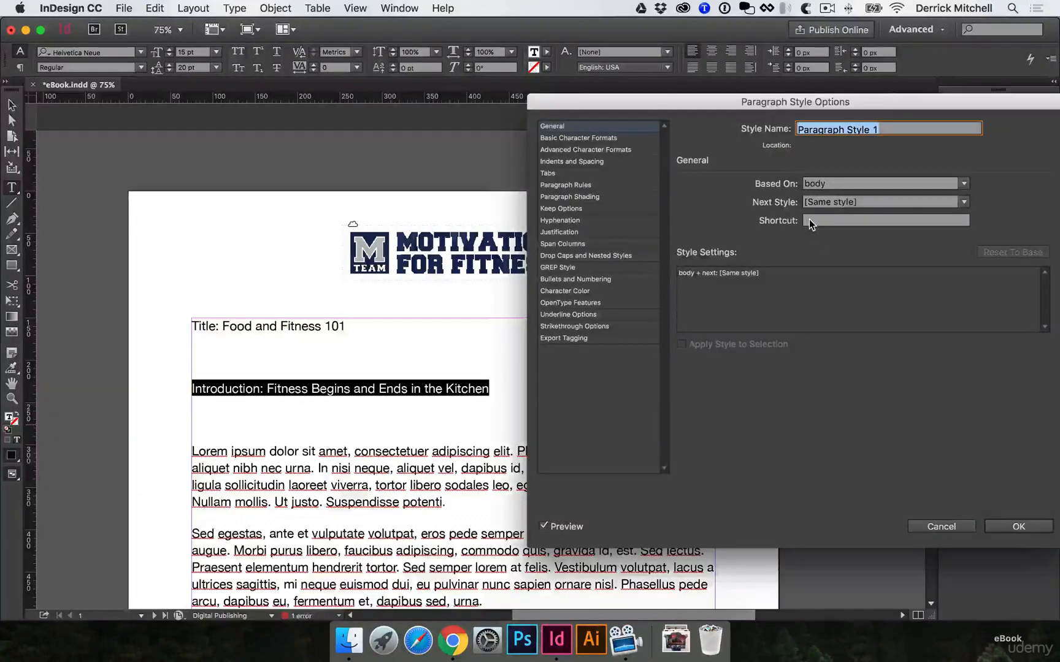
{"action": "type", "text": "H1"}
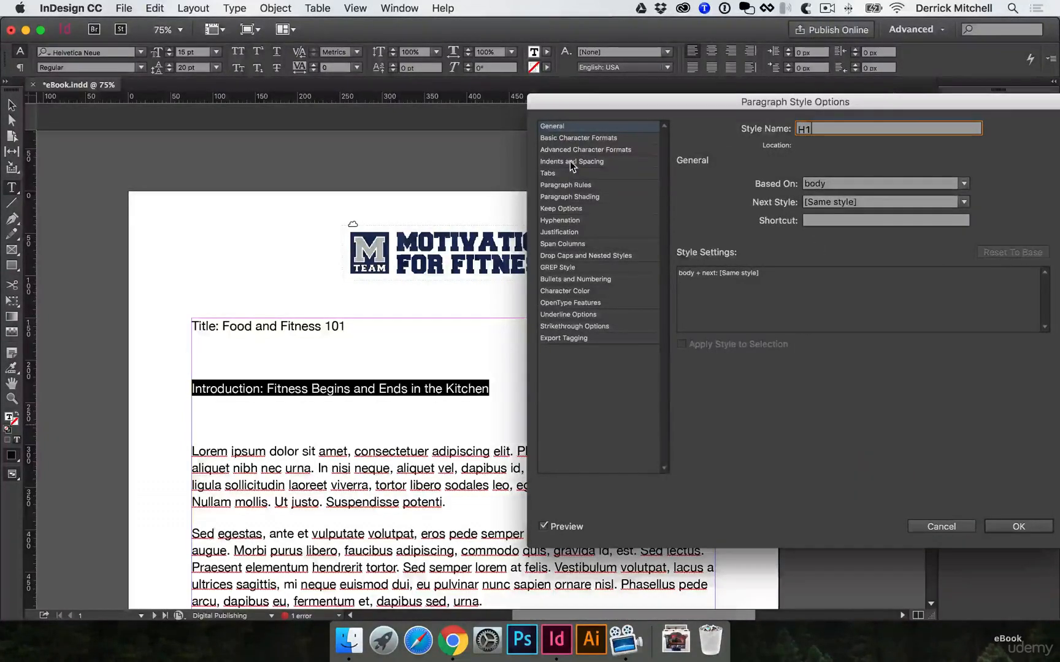
Set the H1 style's font family to Freshman with the Normal font style, and its case to All Caps
{"action": "left_click", "coordinate": [578, 138]}
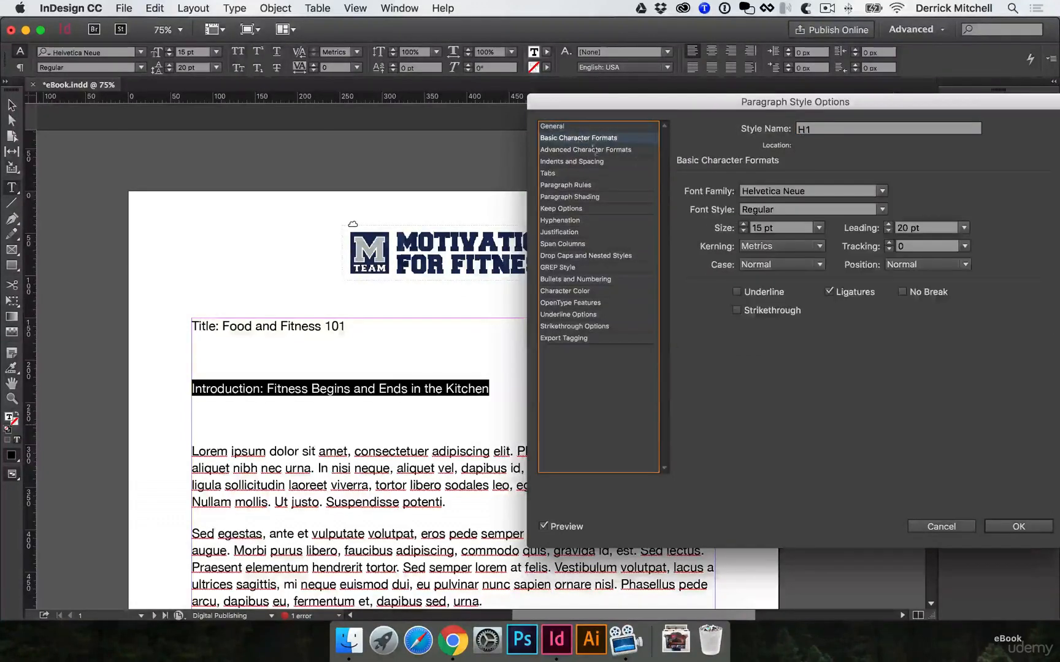
{"action": "triple_click", "coordinate": [832, 189]}
{"action": "type", "text": "Freshman"}
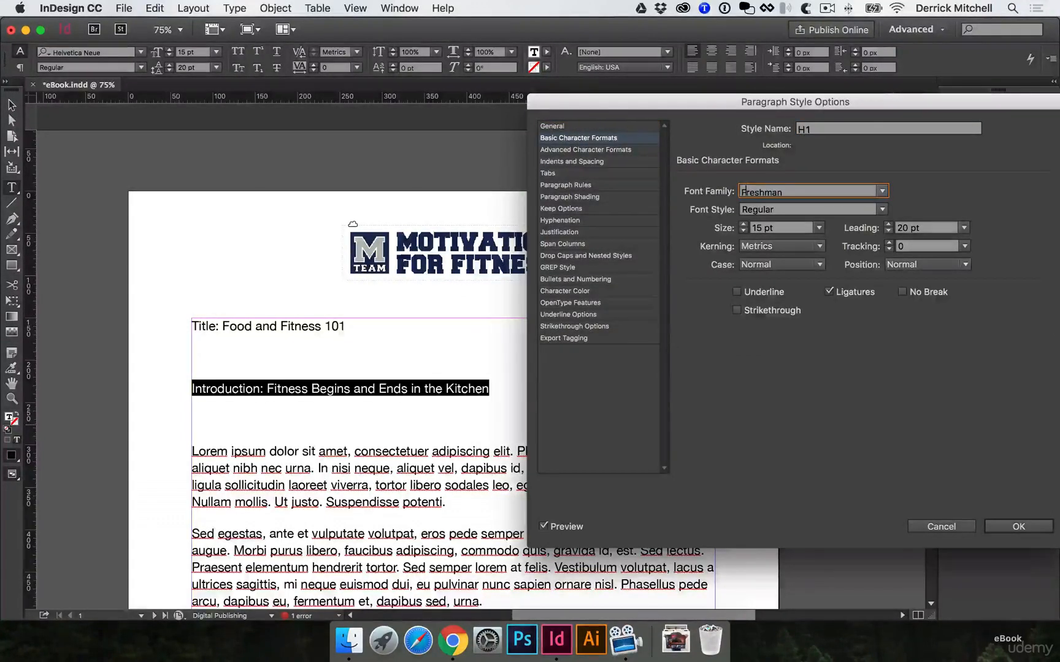
{"action": "key", "text": "Tab"}
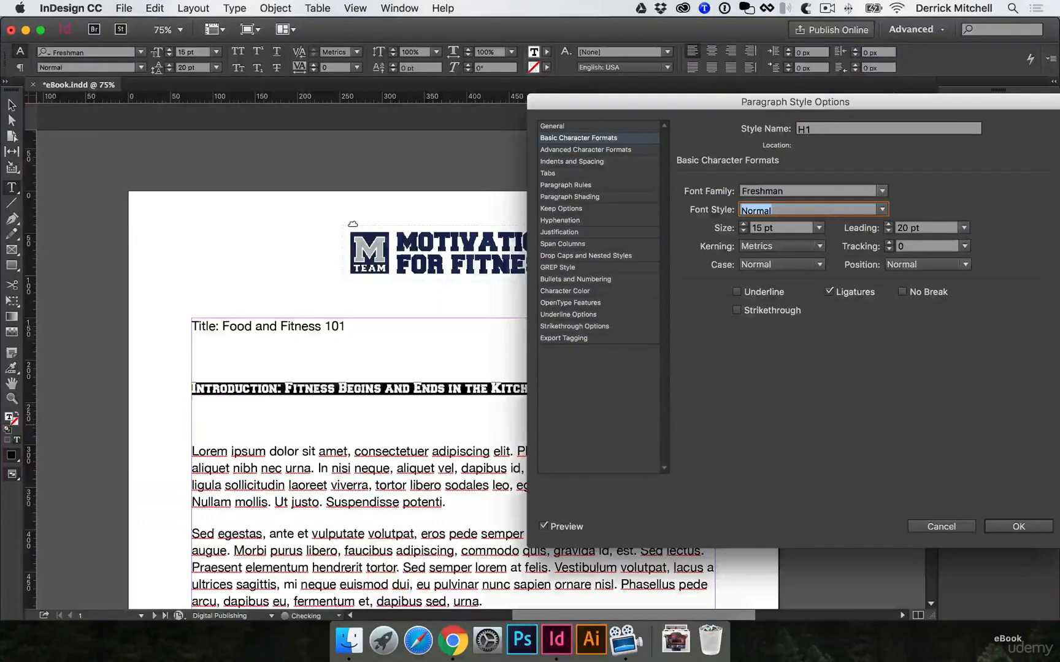
{"action": "left_click", "coordinate": [794, 265]}
{"action": "left_click", "coordinate": [787, 311]}
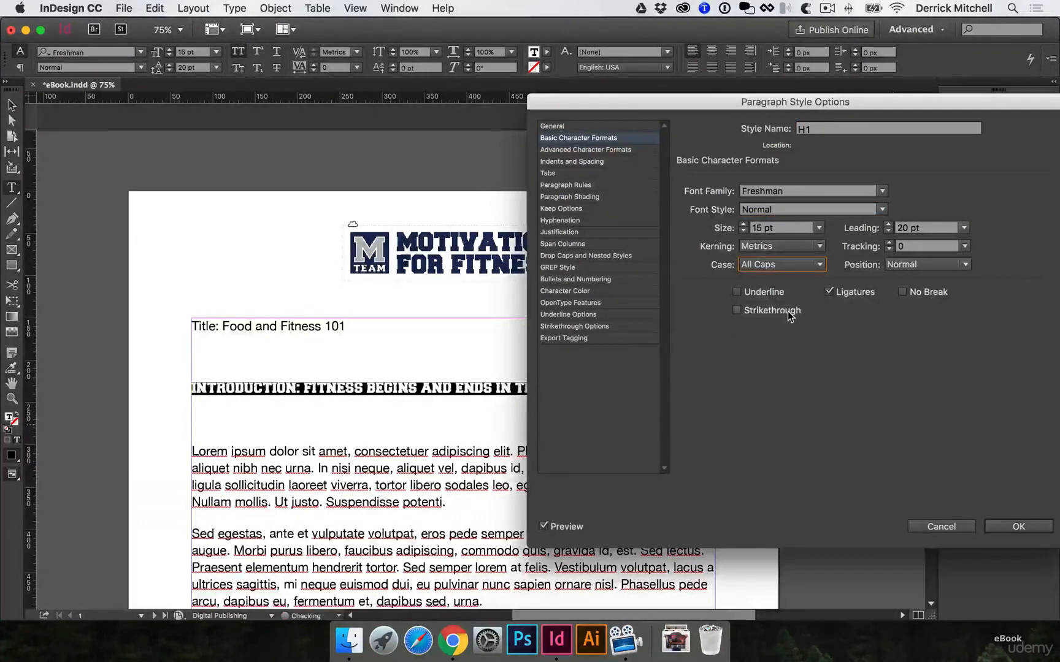
Increase the H1 style's tracking to 60 and save the style
{"action": "left_click_drag", "start_coordinate": [649, 98], "coordinate": [725, 87]}
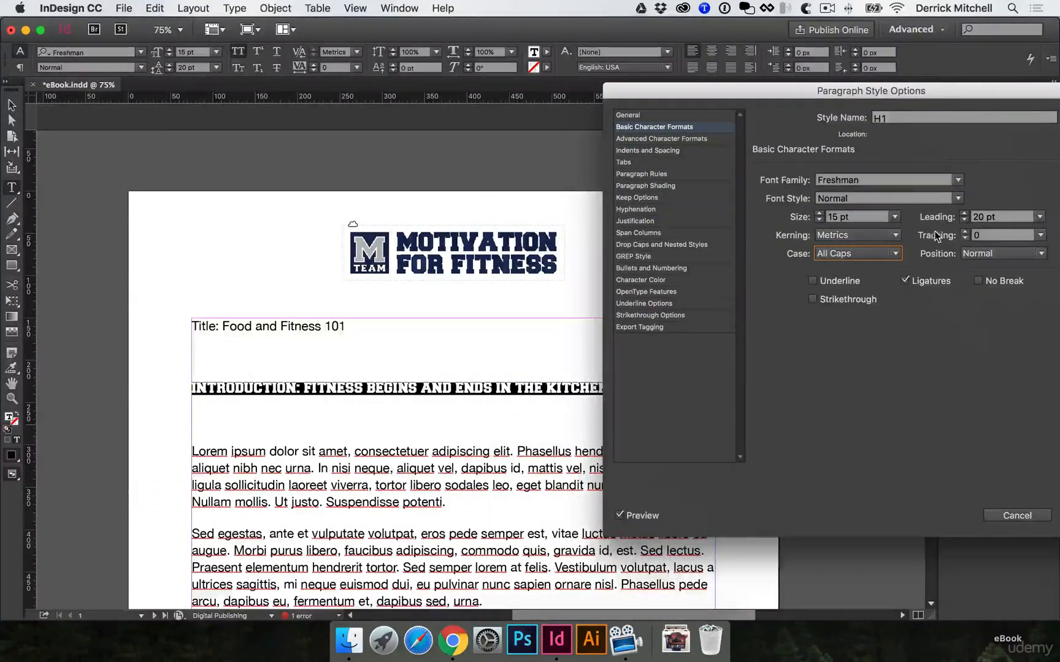
{"action": "left_click", "coordinate": [964, 232]}
{"action": "left_click", "coordinate": [964, 231]}
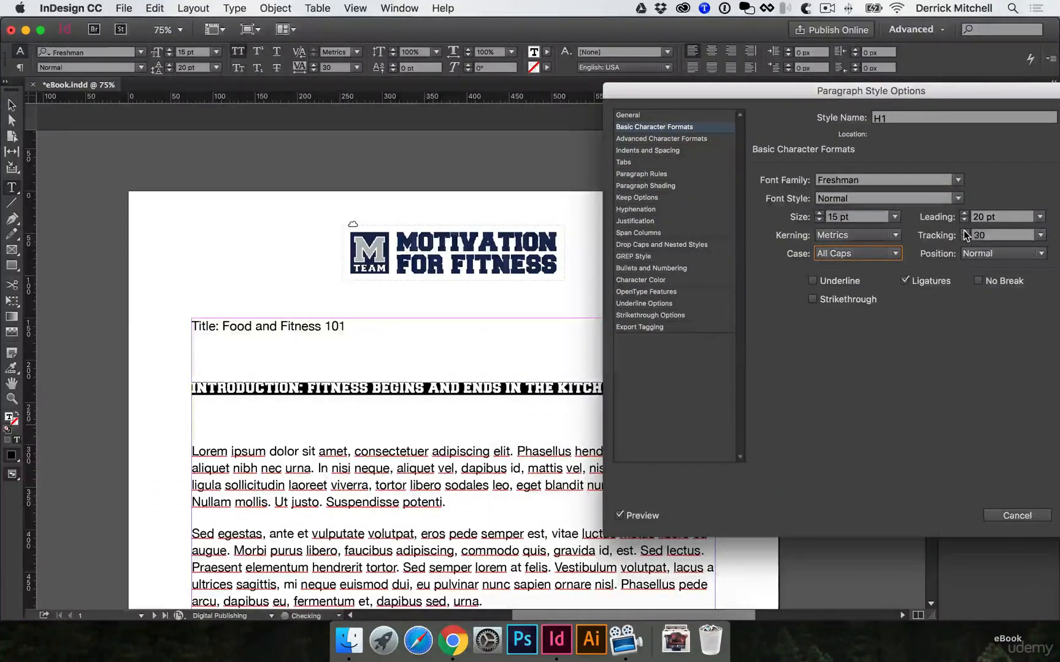
{"action": "left_click", "coordinate": [964, 232]}
{"action": "left_click", "coordinate": [964, 232]}
{"action": "left_click", "coordinate": [964, 232]}
{"action": "left_click", "coordinate": [964, 231]}
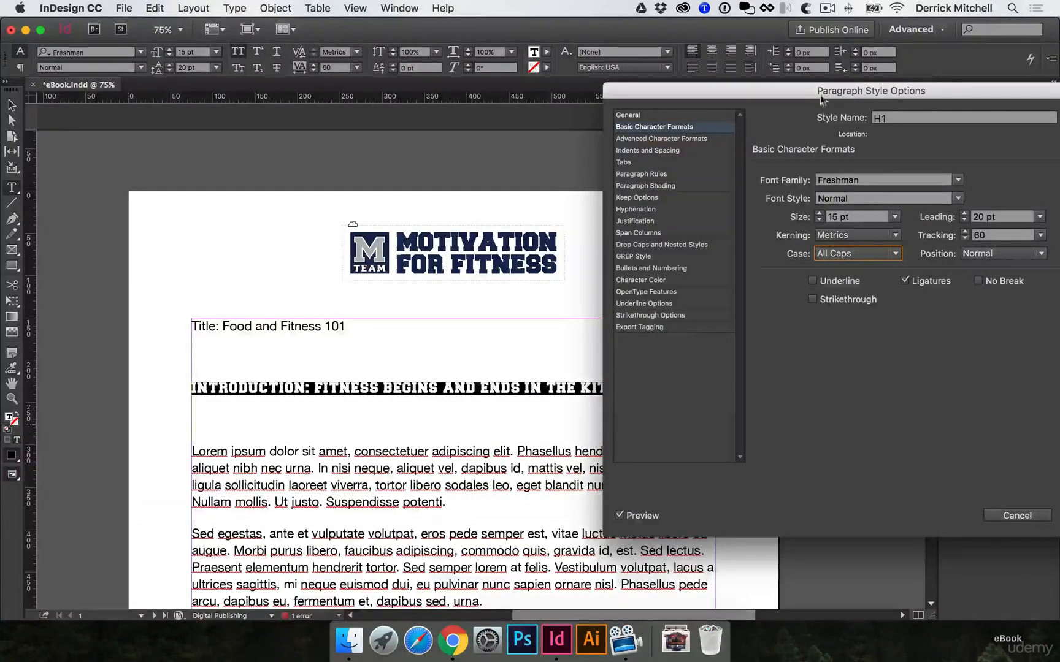
{"action": "left_click_drag", "start_coordinate": [775, 82], "coordinate": [588, 72]}
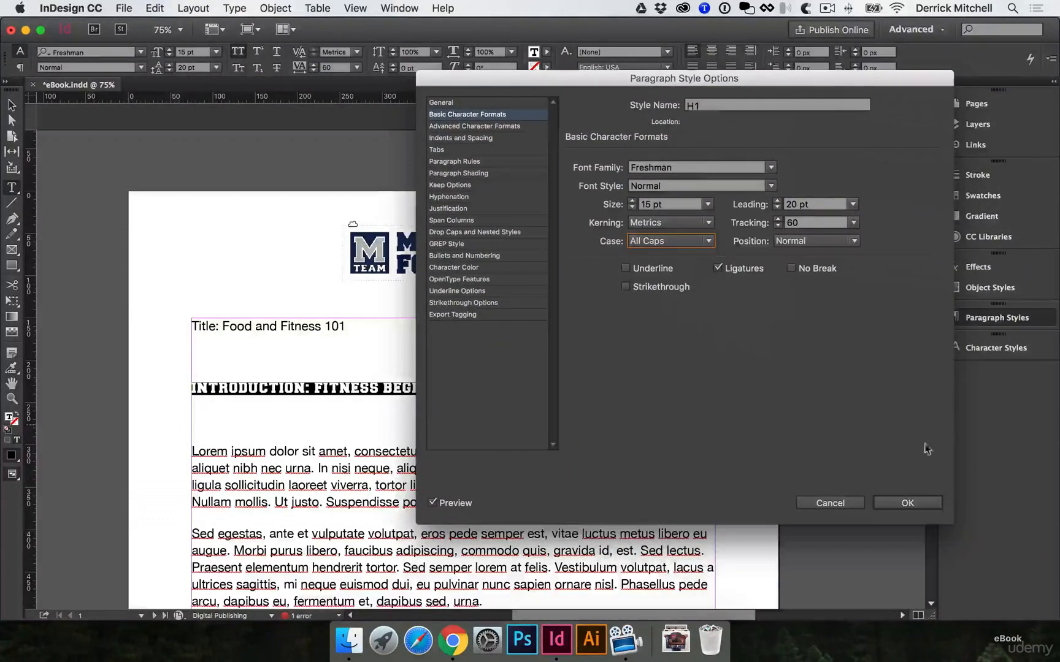
{"action": "left_click", "coordinate": [919, 507]}
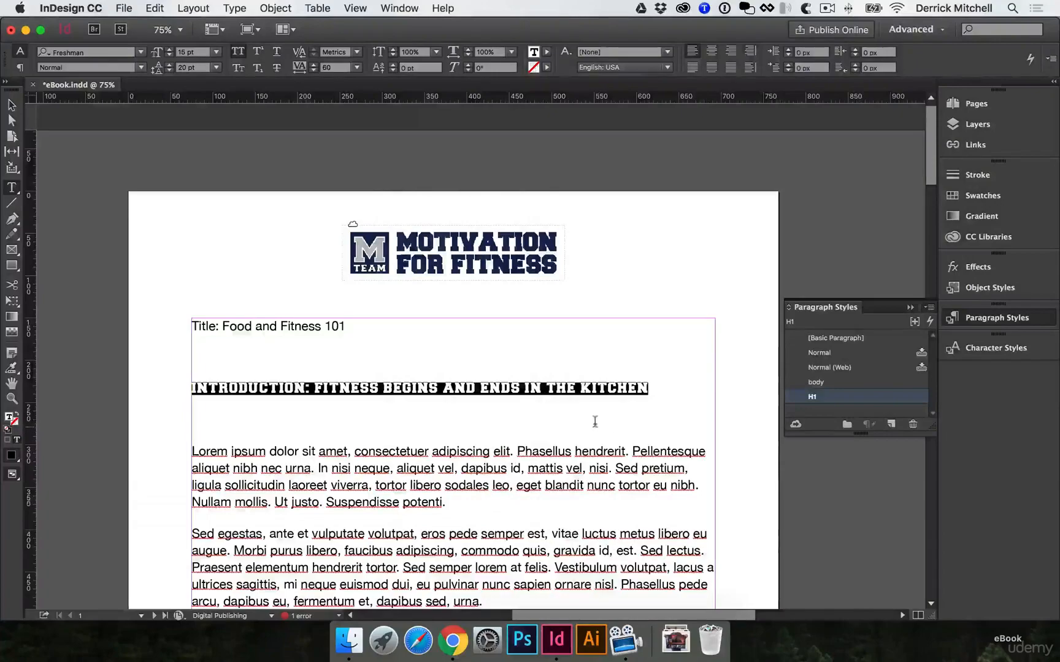
Apply the H1 style to the Section One heading on page 2 and remove the empty paragraph below it
{"action": "left_click", "coordinate": [479, 396]}
{"action": "scroll", "coordinate": [440, 376], "scroll_direction": "down", "scroll_amount": 15}
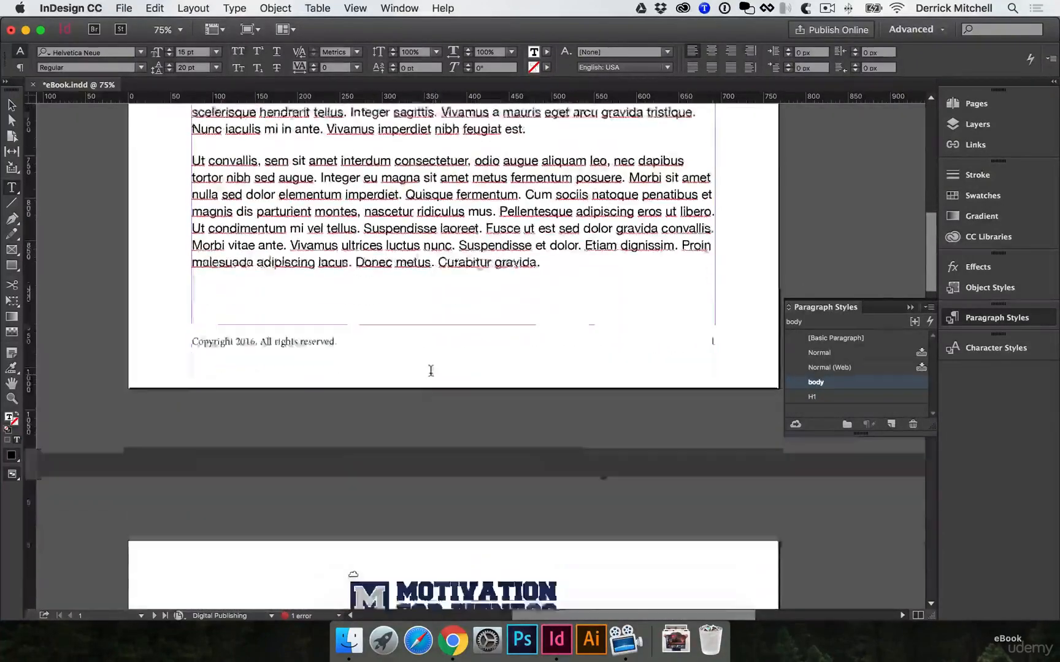
{"action": "left_click", "coordinate": [295, 250]}
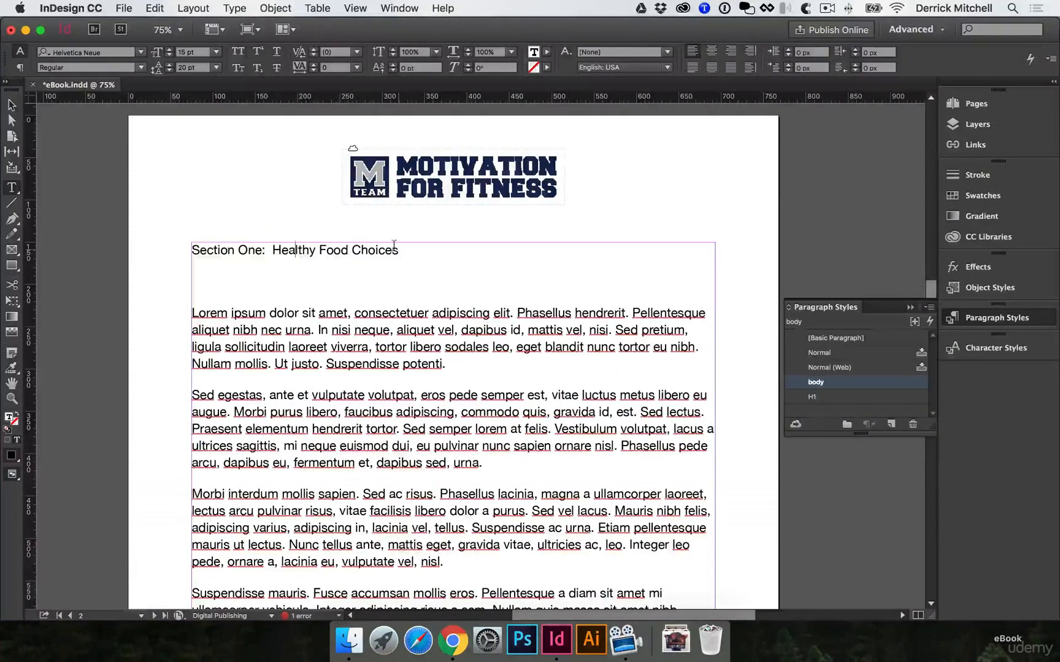
{"action": "left_click", "coordinate": [815, 398]}
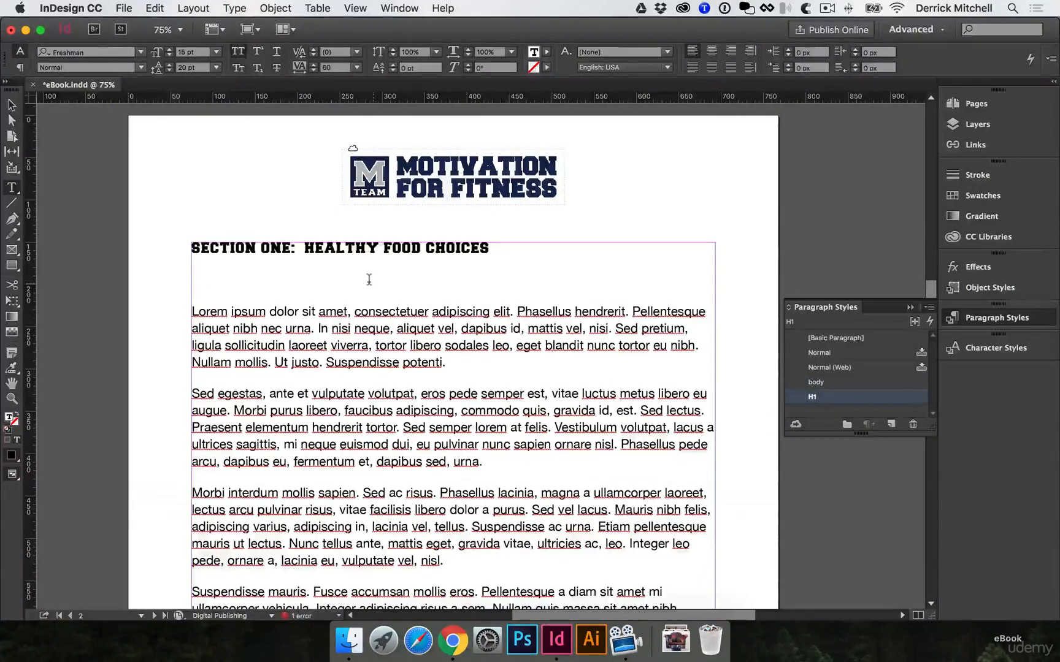
{"action": "left_click", "coordinate": [363, 279]}
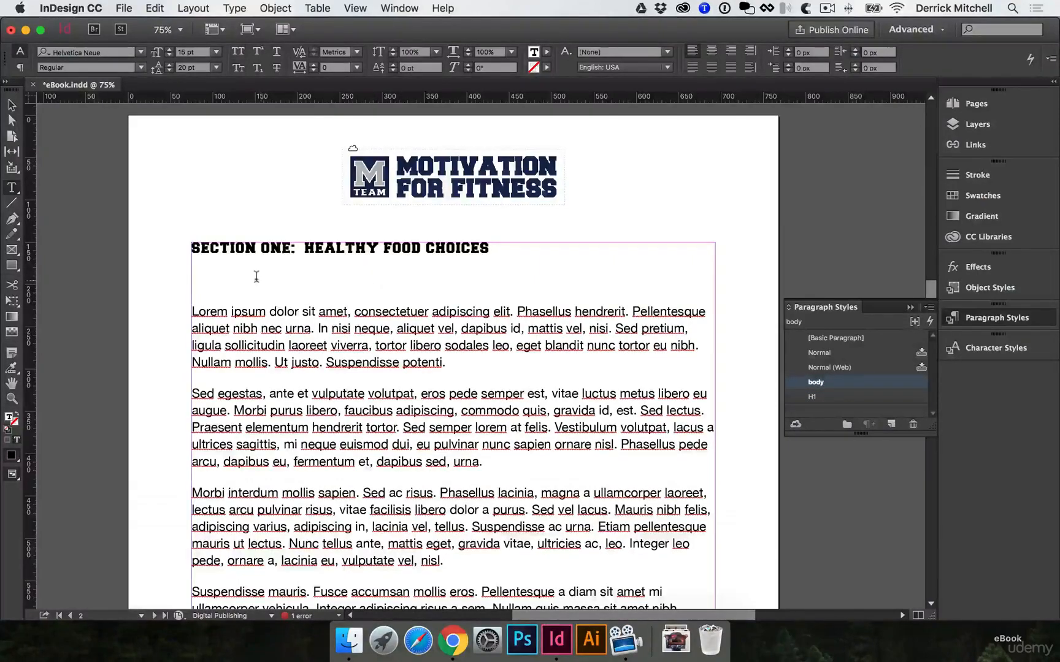
{"action": "key", "text": "BackSpace"}
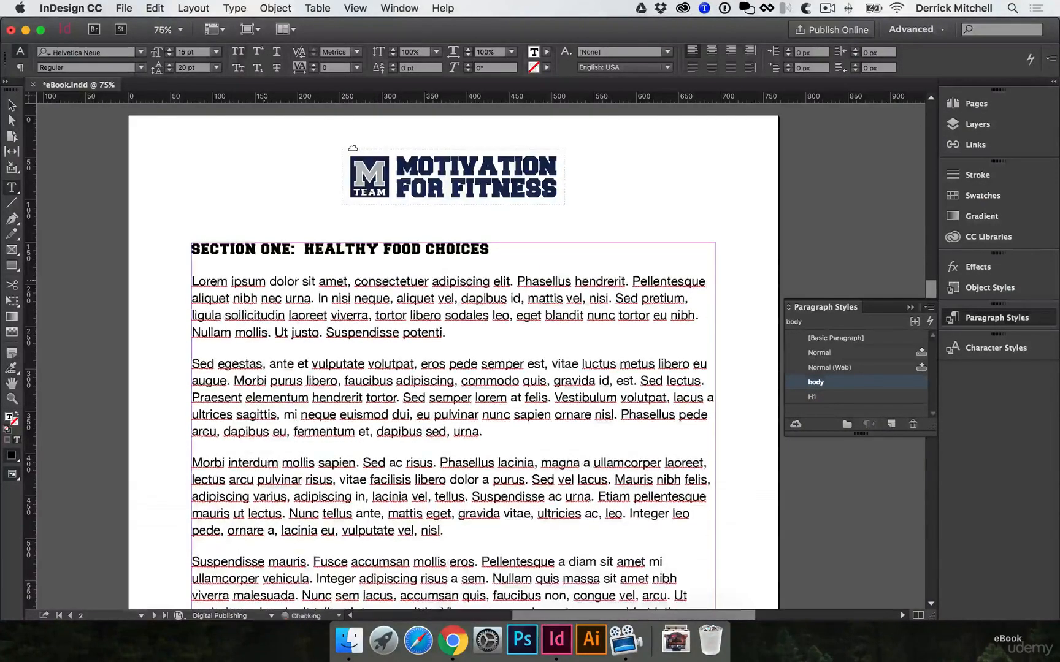
Apply the H1 style to the Section Two heading on page 3
{"action": "scroll", "coordinate": [520, 370], "scroll_direction": "down", "scroll_amount": 10}
{"action": "scroll", "coordinate": [520, 370], "scroll_direction": "down", "scroll_amount": 10}
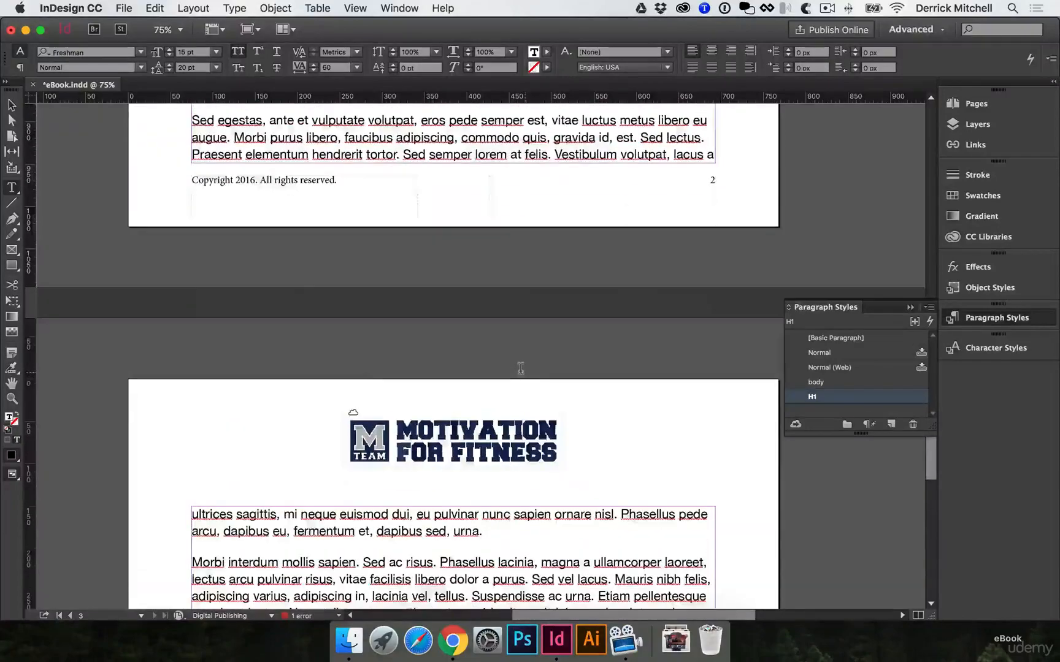
{"action": "scroll", "coordinate": [520, 368], "scroll_direction": "down", "scroll_amount": 3}
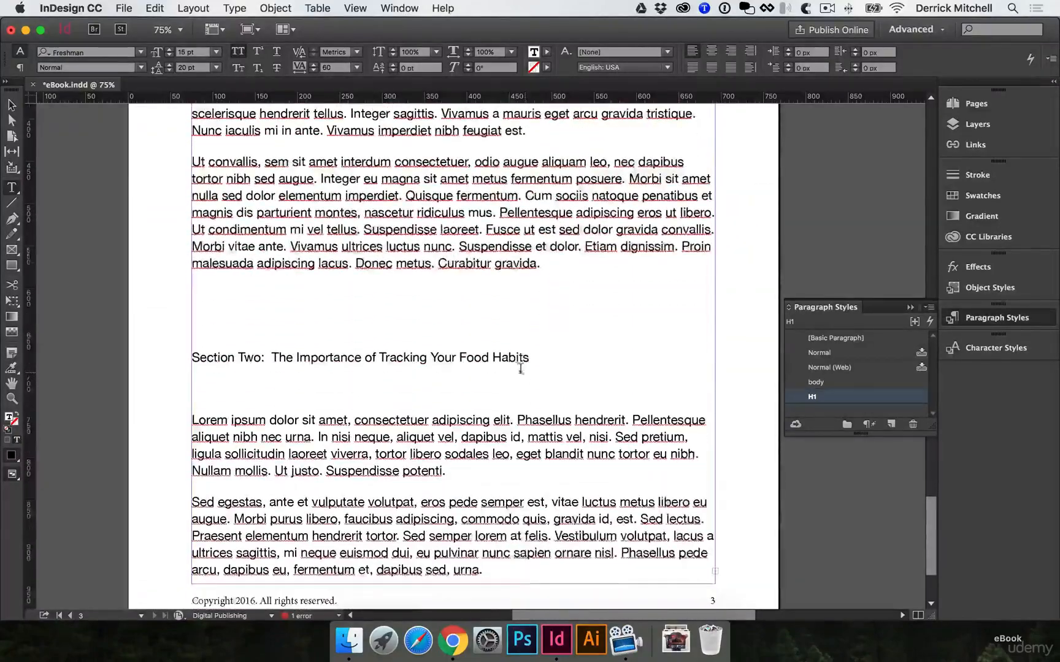
{"action": "left_click", "coordinate": [338, 354]}
{"action": "left_click", "coordinate": [831, 396]}
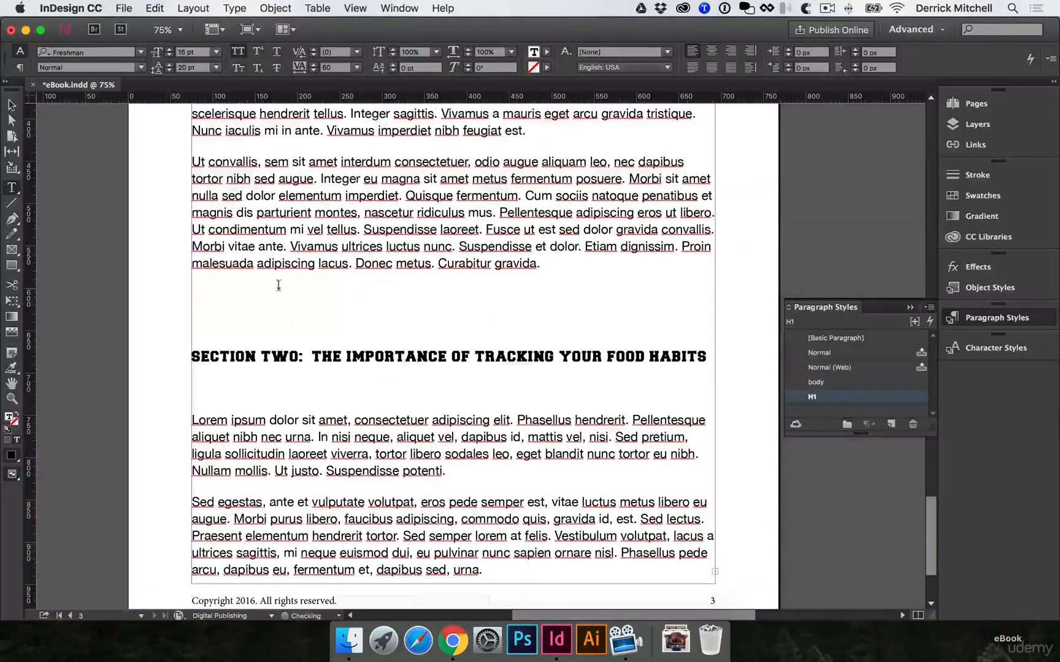
Delete the empty paragraphs above and below the Section Two heading
{"action": "left_click", "coordinate": [292, 301]}
{"action": "key", "text": "BackSpace"}
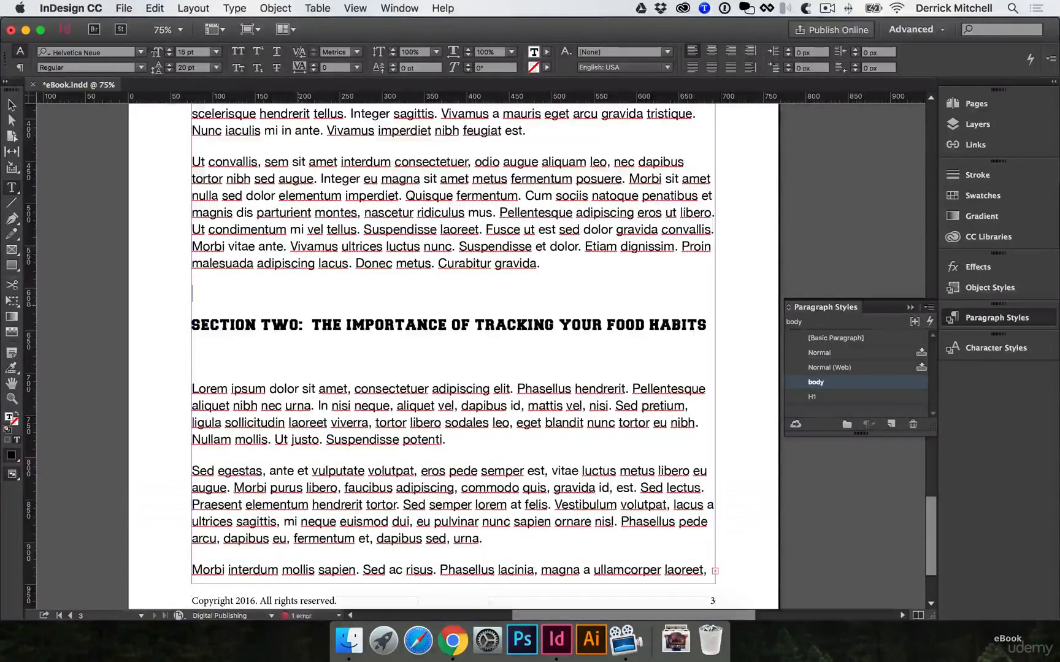
{"action": "left_click", "coordinate": [274, 355]}
{"action": "key", "text": "BackSpace"}
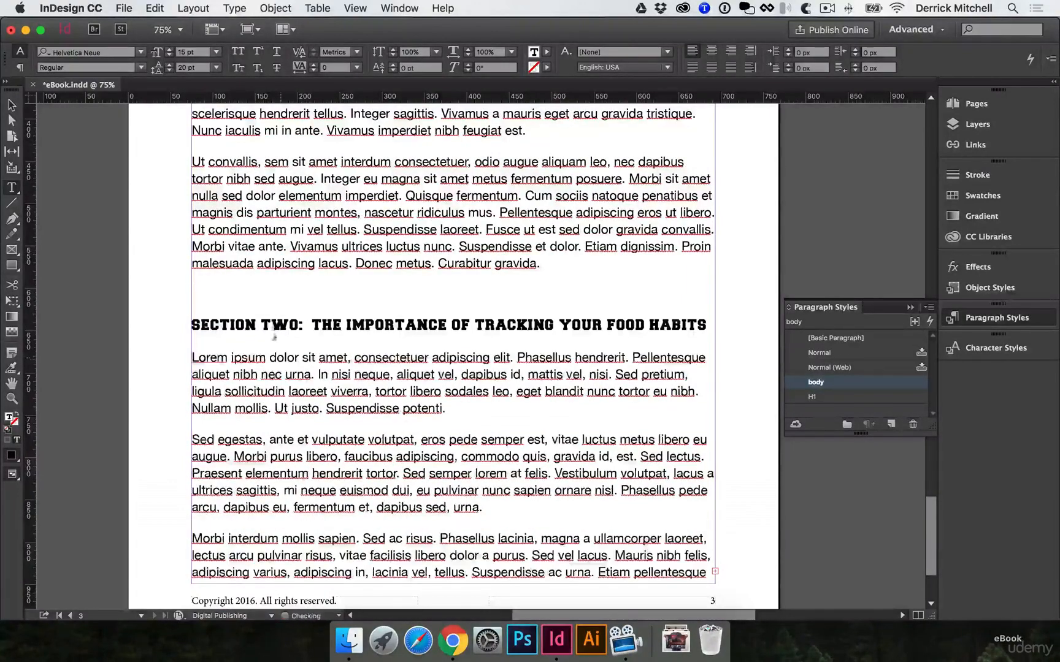
{"action": "left_click", "coordinate": [274, 294]}
{"action": "key", "text": "BackSpace"}
Add a page after page 3 and autoflow the overset text from page 3 into it and further pages, starting at the top-left margin corner
{"action": "scroll", "coordinate": [289, 301], "scroll_direction": "down", "scroll_amount": 3}
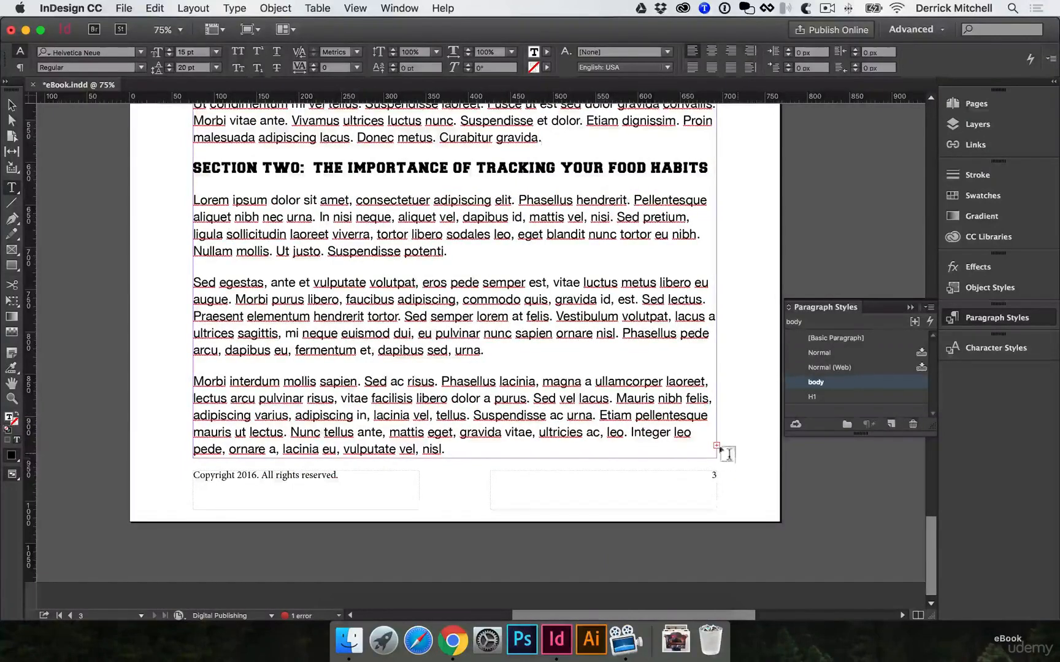
{"action": "left_click", "coordinate": [980, 104]}
{"action": "left_click", "coordinate": [816, 278]}
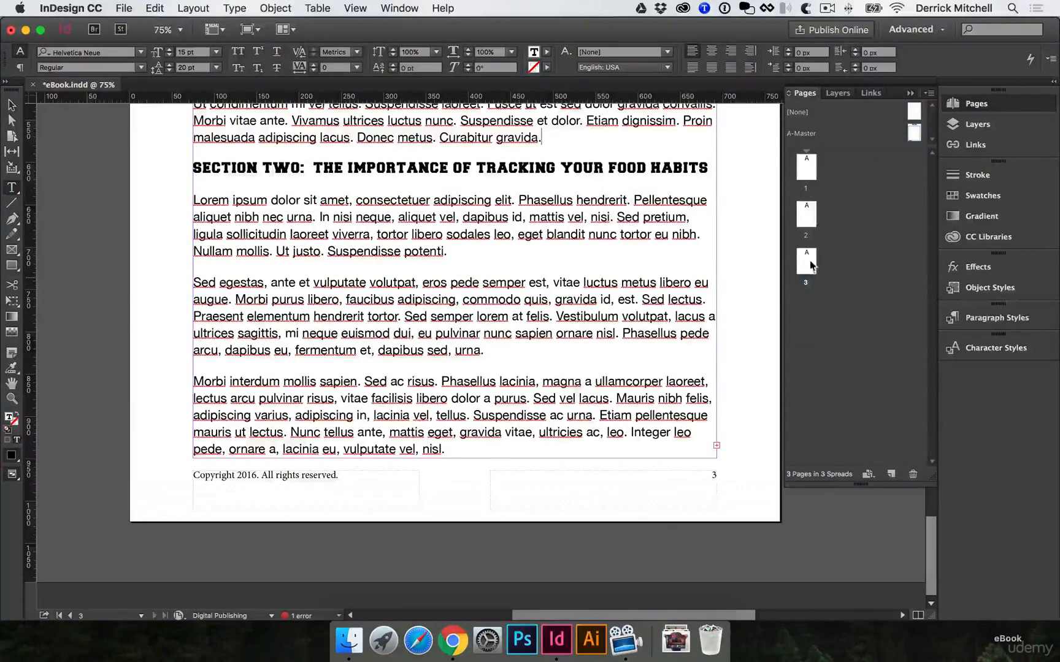
{"action": "left_click", "coordinate": [639, 371]}
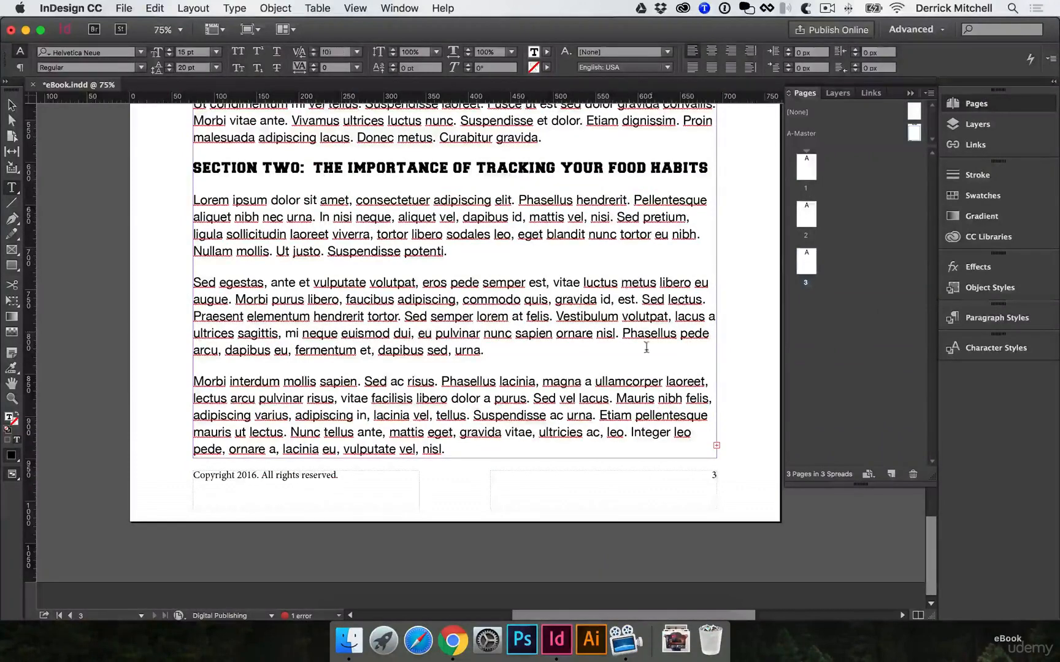
{"action": "left_click", "coordinate": [12, 105]}
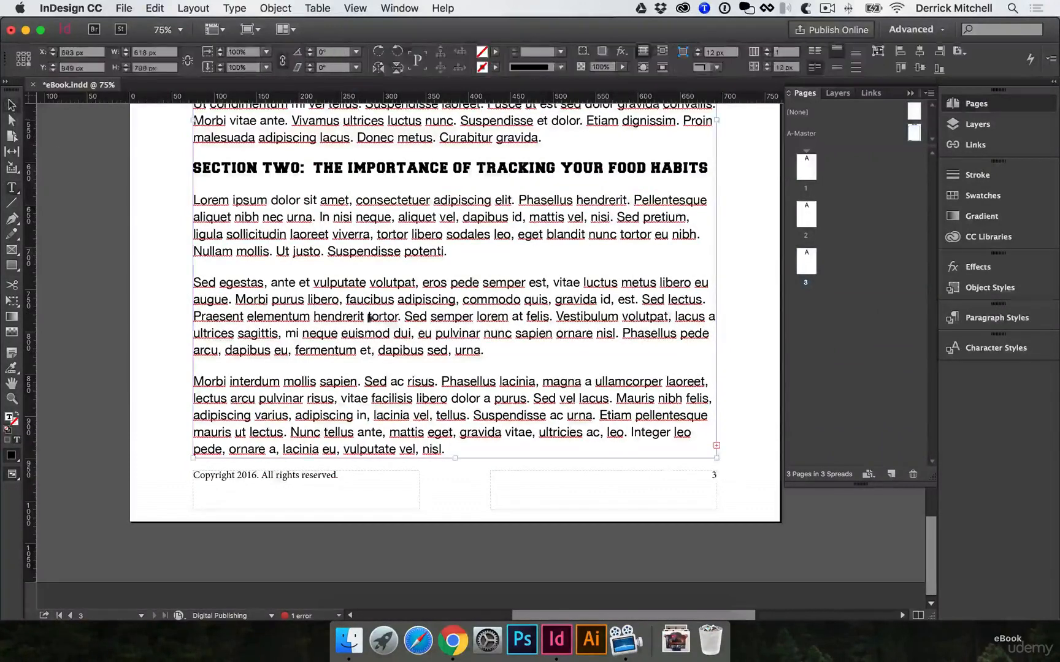
{"action": "left_click", "coordinate": [716, 446]}
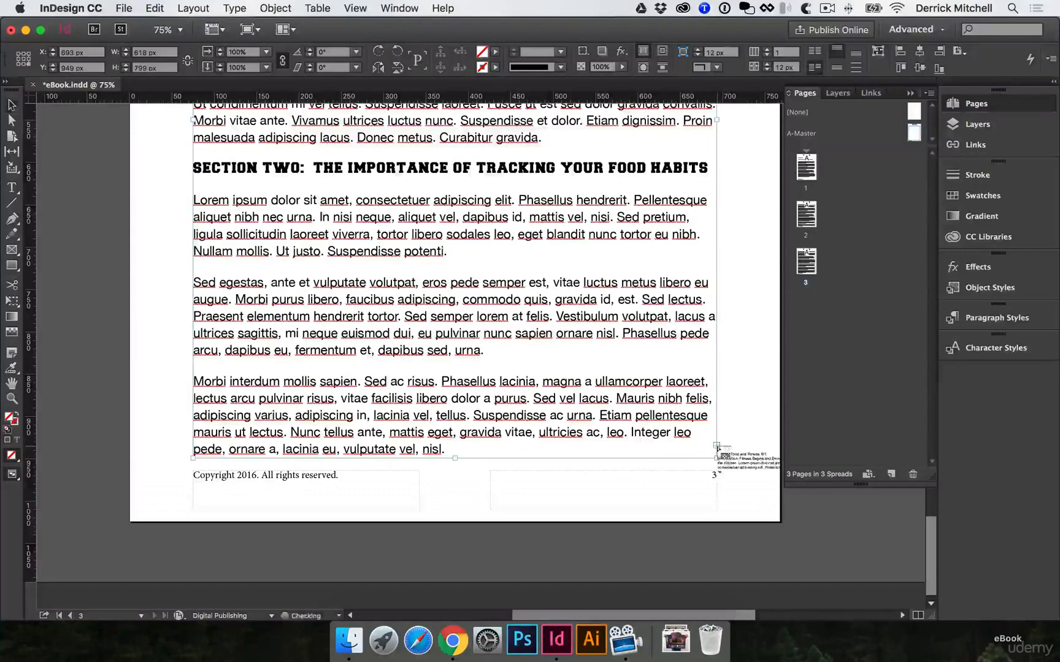
{"action": "left_click", "coordinate": [891, 474]}
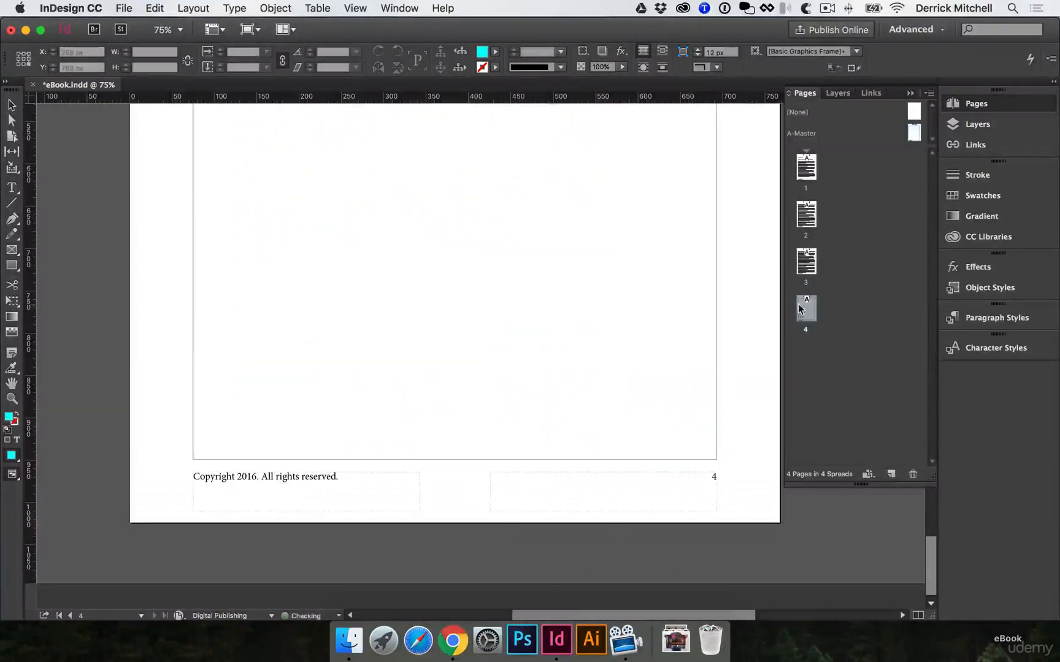
{"action": "scroll", "coordinate": [334, 323], "scroll_direction": "up", "scroll_amount": 5}
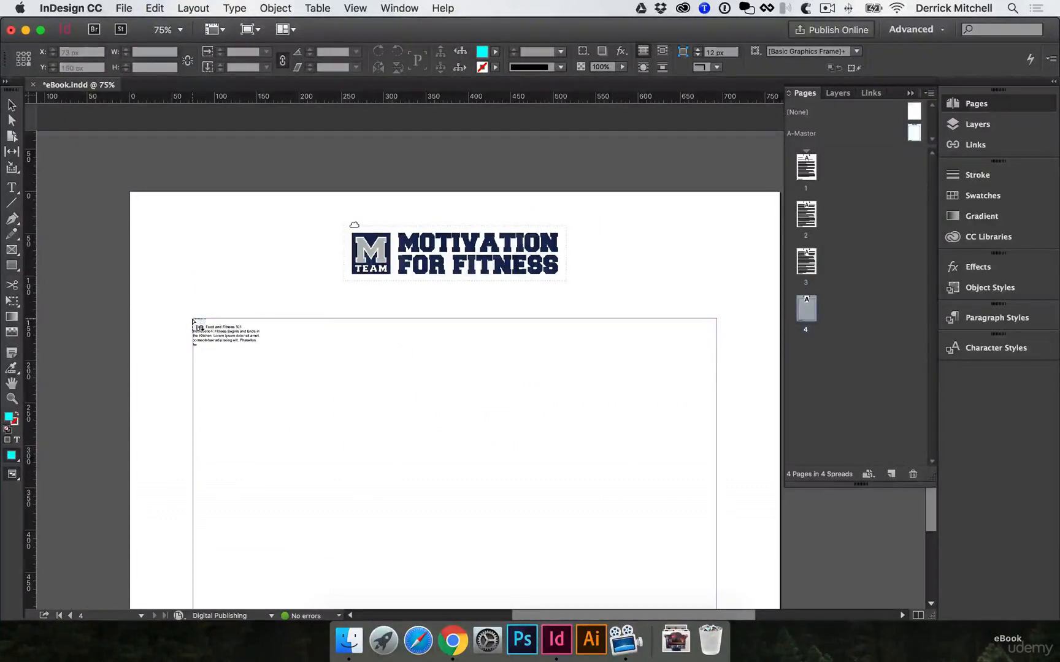
{"action": "left_click", "coordinate": [192, 321], "text": "shift"}
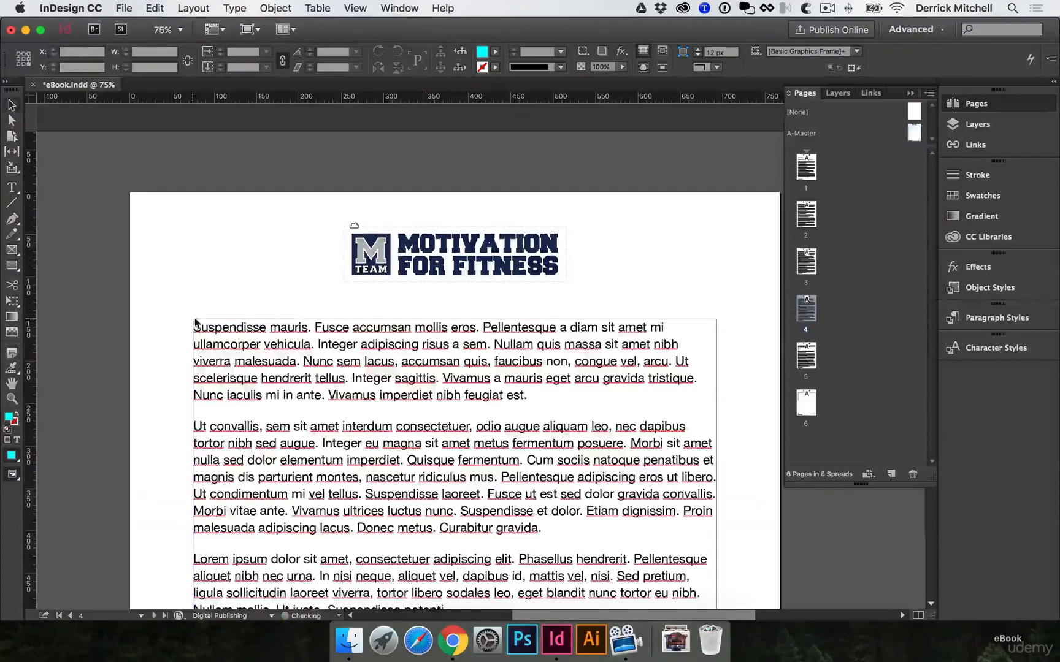
Check the text flow across pages 3 and 4 and save the document
{"action": "scroll", "coordinate": [345, 299], "scroll_direction": "down", "scroll_amount": 10}
{"action": "scroll", "coordinate": [347, 299], "scroll_direction": "up", "scroll_amount": 3}
{"action": "scroll", "coordinate": [351, 298], "scroll_direction": "down", "scroll_amount": 1}
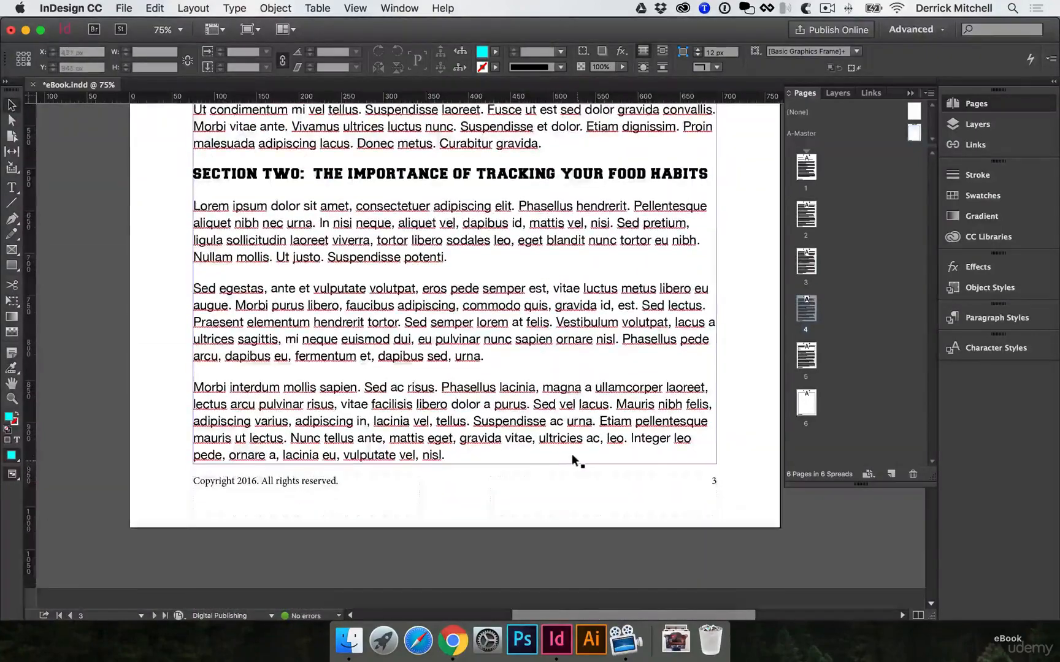
{"action": "scroll", "coordinate": [574, 459], "scroll_direction": "down", "scroll_amount": 10}
{"action": "scroll", "coordinate": [320, 377], "scroll_direction": "down", "scroll_amount": 5}
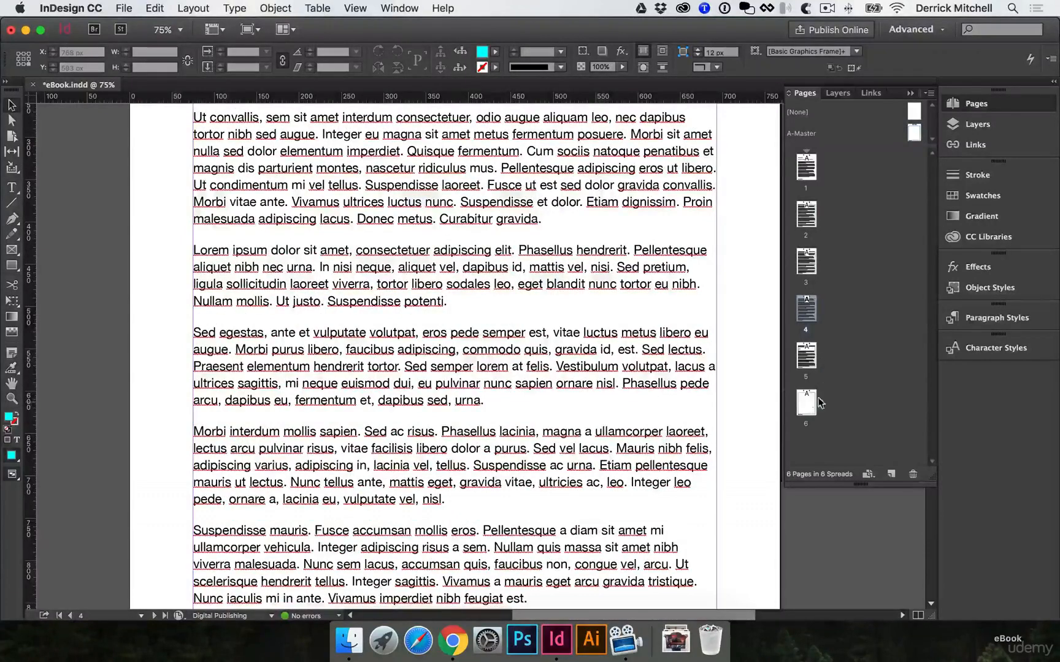
{"action": "left_click", "coordinate": [872, 408]}
{"action": "key", "text": "super+s"}
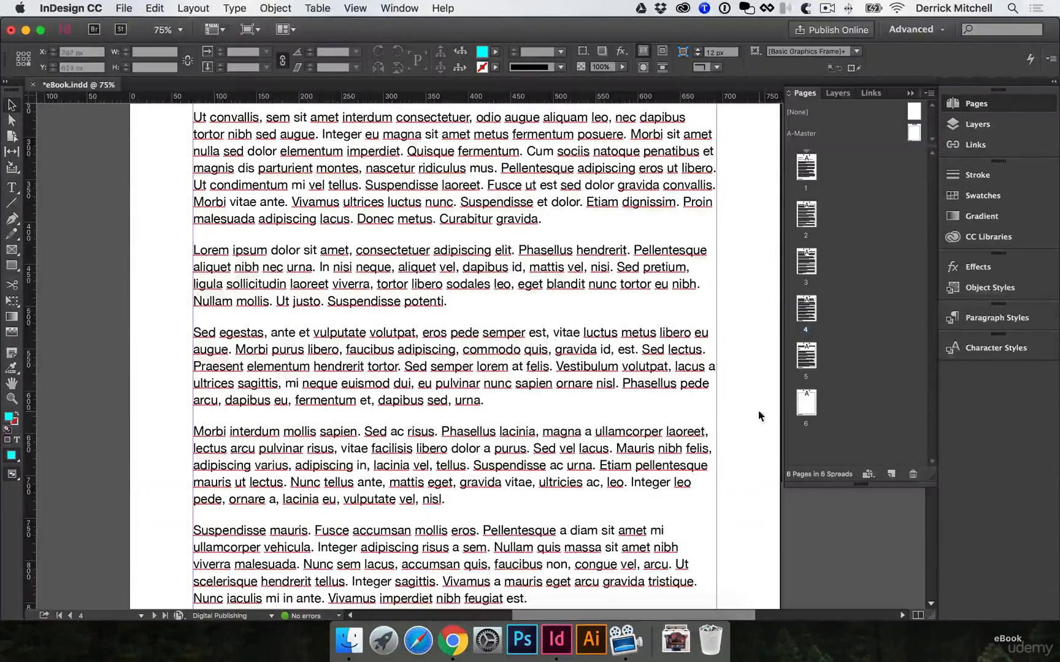
Apply the H1 paragraph style to the Action Steps heading on page 5
{"action": "scroll", "coordinate": [755, 410], "scroll_direction": "up", "scroll_amount": 15}
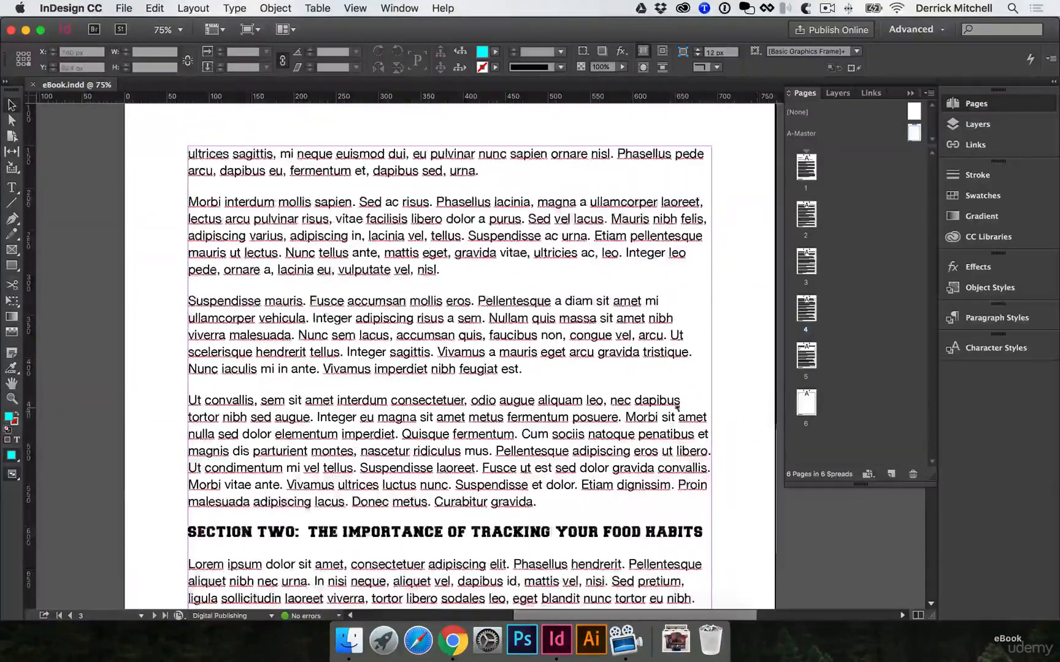
{"action": "scroll", "coordinate": [447, 504], "scroll_direction": "down", "scroll_amount": 15}
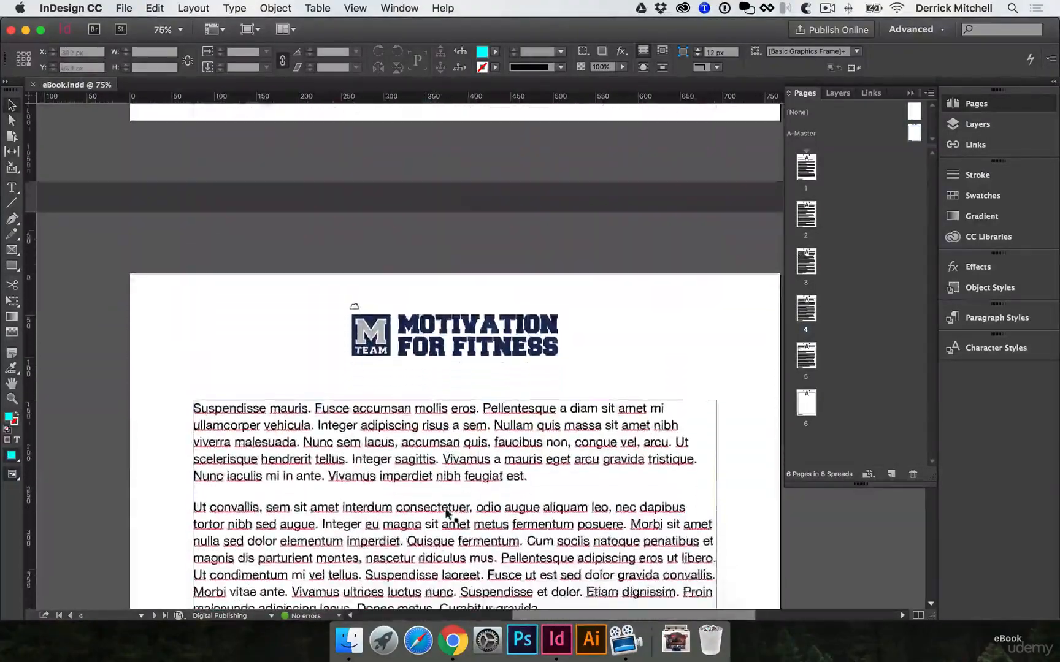
{"action": "scroll", "coordinate": [454, 513], "scroll_direction": "down", "scroll_amount": 8}
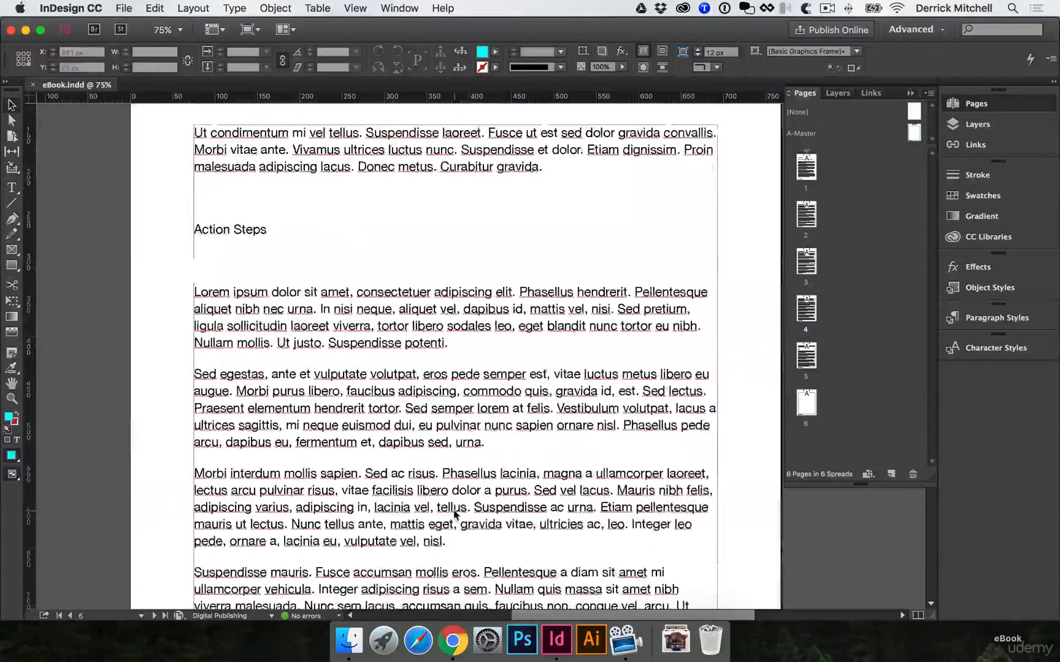
{"action": "double_click", "coordinate": [230, 229]}
{"action": "left_click_drag", "start_coordinate": [264, 227], "coordinate": [157, 227]}
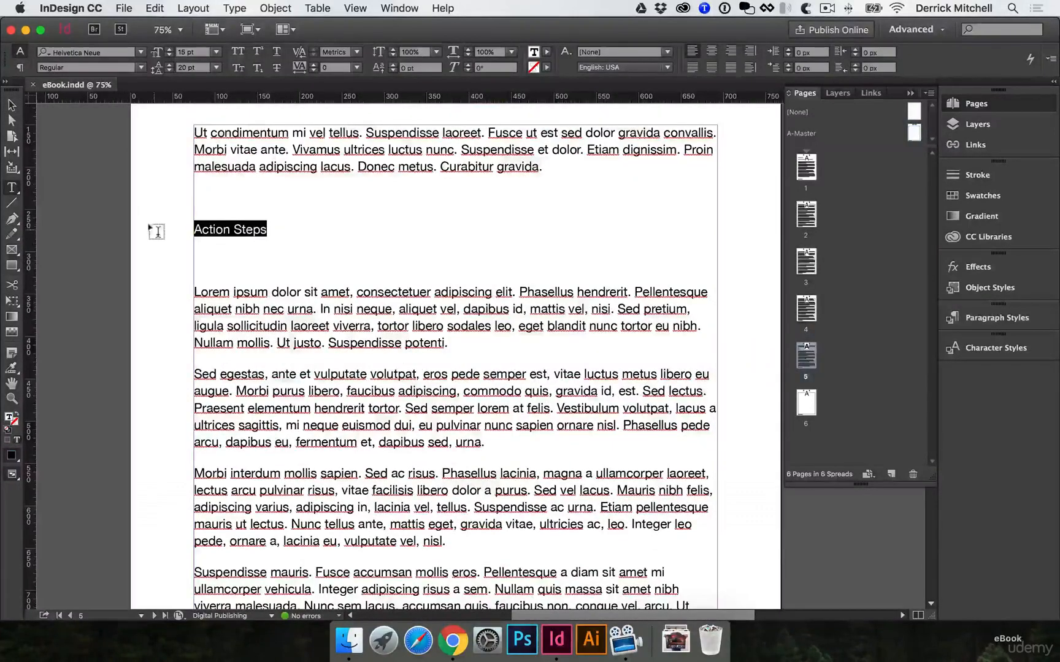
{"action": "left_click", "coordinate": [996, 316]}
{"action": "left_click", "coordinate": [811, 397]}
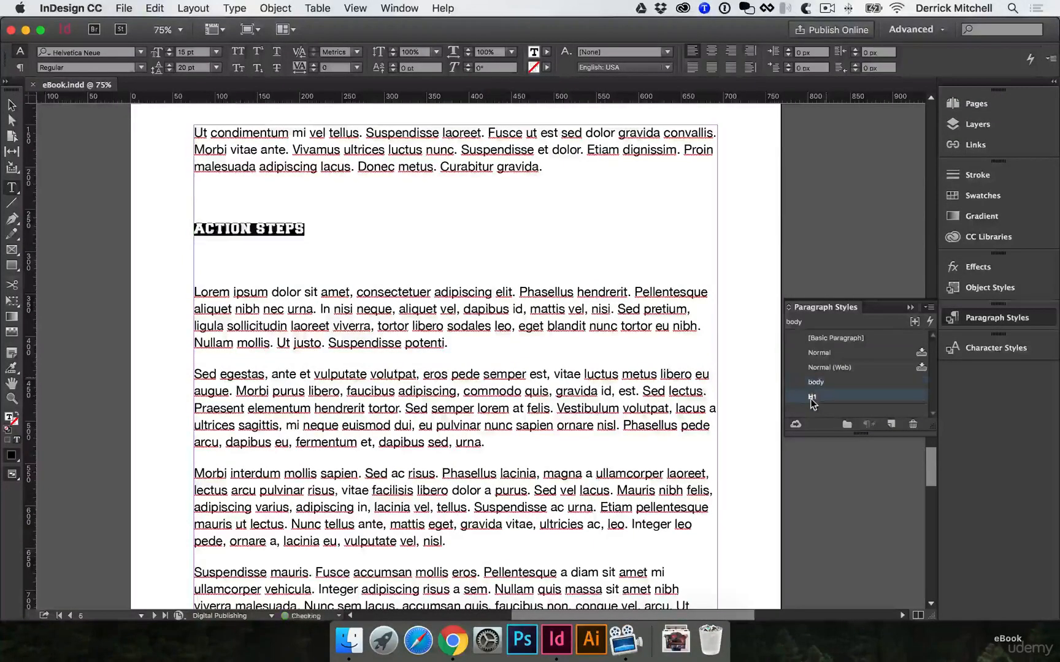
Delete the empty paragraphs above and below the Action Steps heading
{"action": "left_click", "coordinate": [330, 195]}
{"action": "key", "text": "BackSpace"}
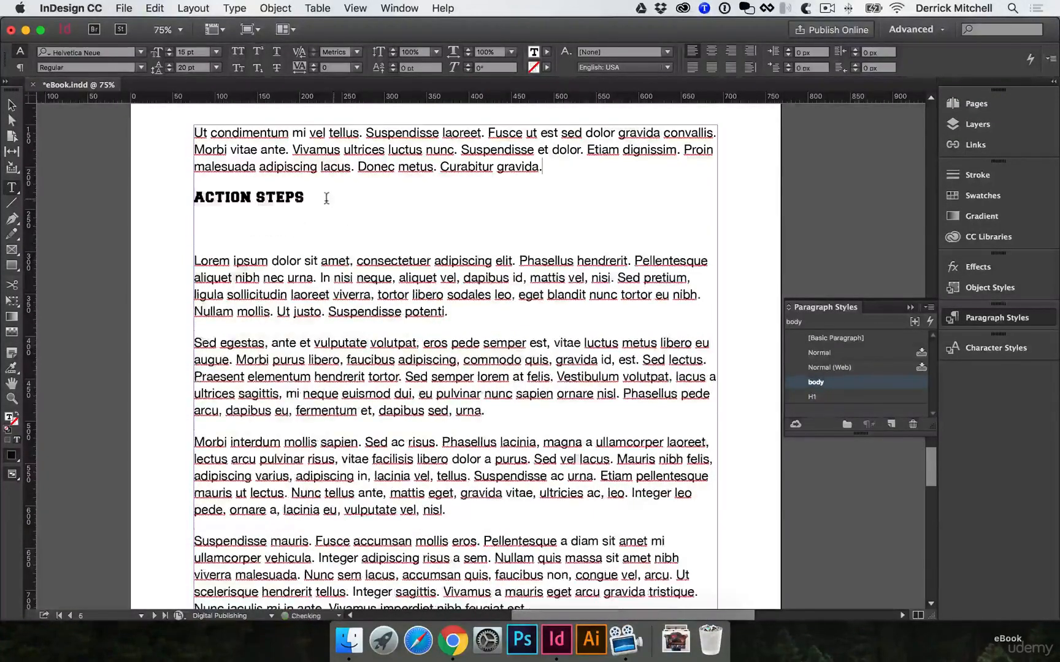
{"action": "left_click", "coordinate": [294, 229]}
{"action": "key", "text": "BackSpace"}
Examine the end of the text on page 5, the last page, and the page order of the document
{"action": "scroll", "coordinate": [552, 329], "scroll_direction": "down", "scroll_amount": 15}
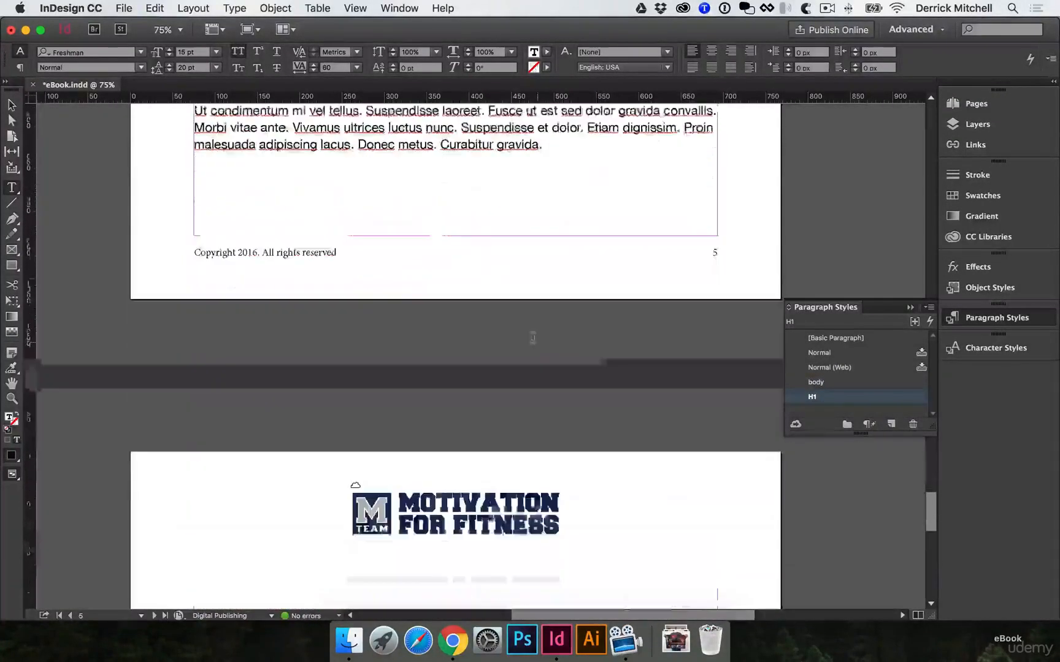
{"action": "key", "text": "Escape"}
{"action": "scroll", "coordinate": [478, 392], "scroll_direction": "down", "scroll_amount": 5}
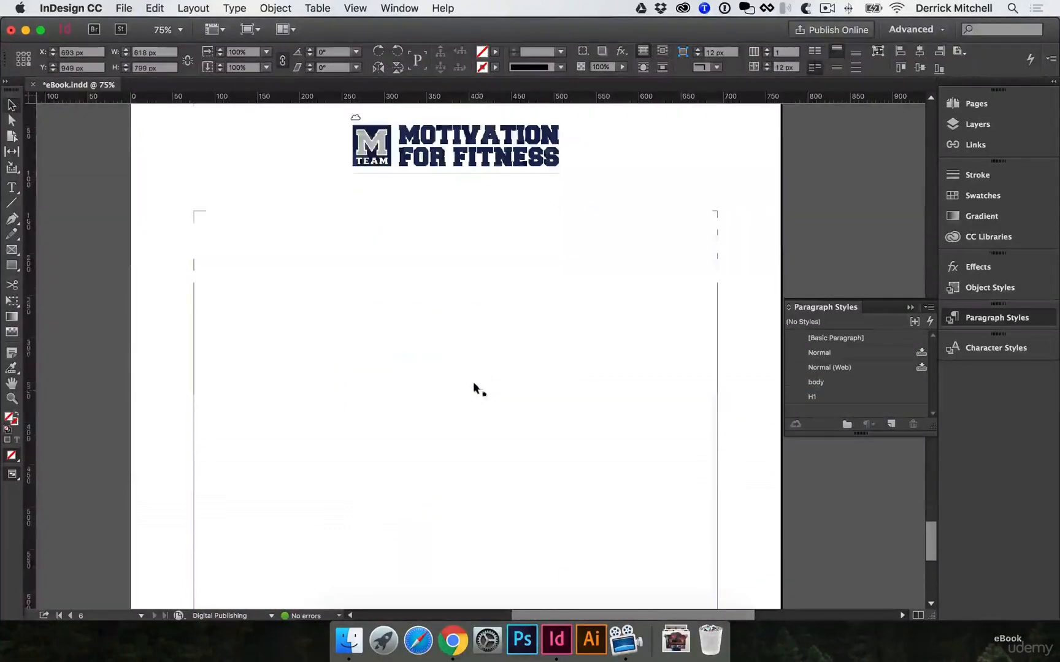
{"action": "scroll", "coordinate": [585, 347], "scroll_direction": "up", "scroll_amount": 10}
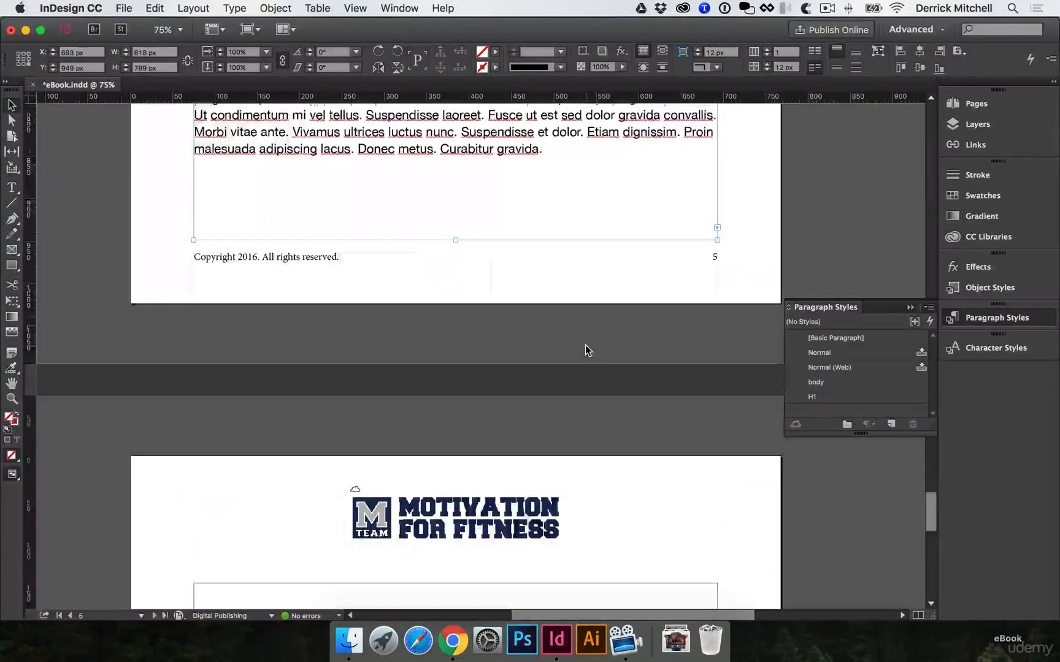
{"action": "scroll", "coordinate": [643, 294], "scroll_direction": "down", "scroll_amount": 1}
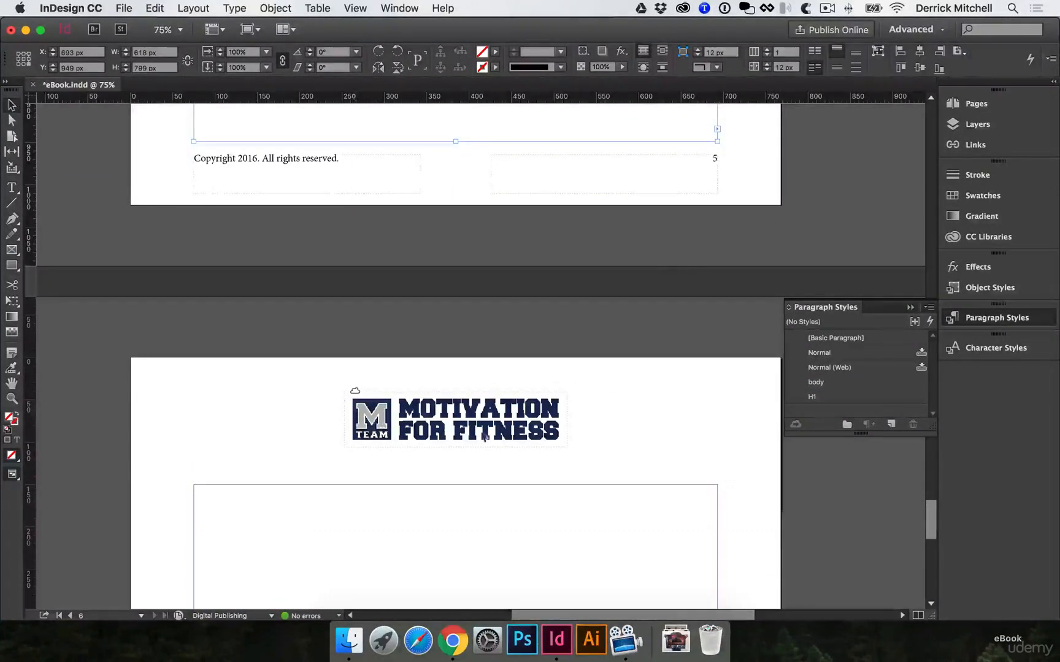
{"action": "left_click", "coordinate": [717, 402]}
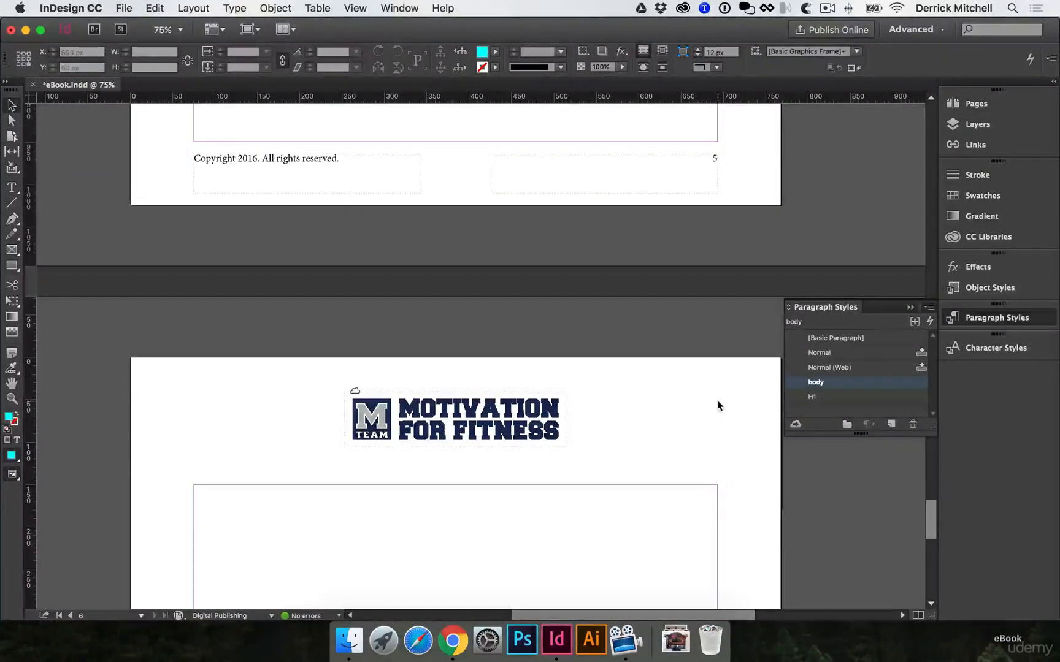
{"action": "left_click", "coordinate": [977, 104]}
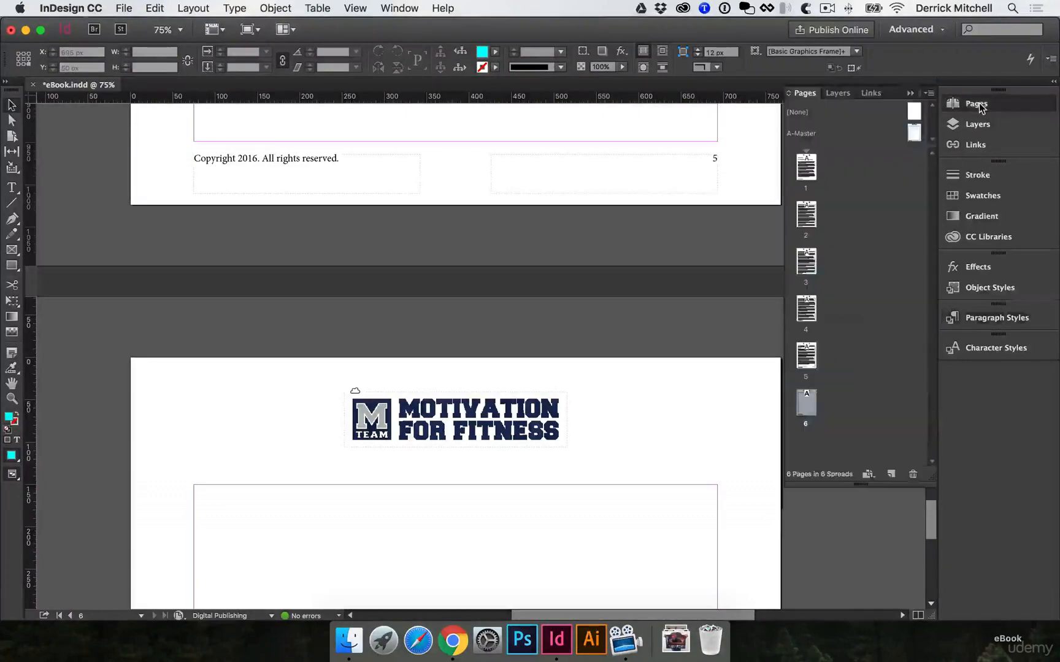
{"action": "left_click", "coordinate": [866, 234]}
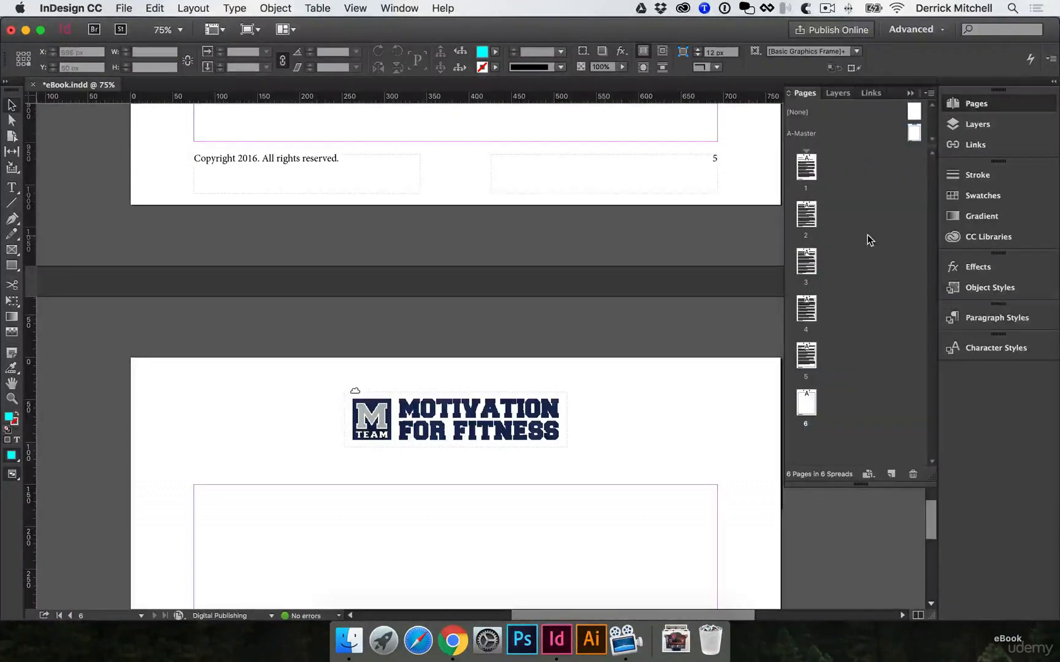
{"action": "scroll", "coordinate": [740, 182], "scroll_direction": "up", "scroll_amount": 15}
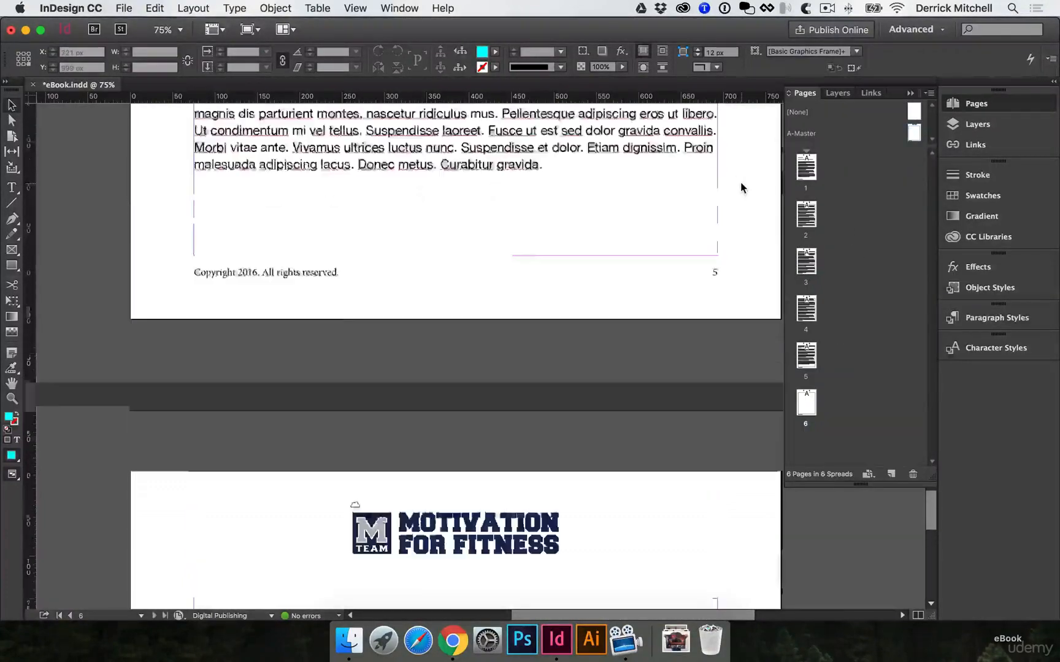
{"action": "scroll", "coordinate": [740, 182], "scroll_direction": "up", "scroll_amount": 5}
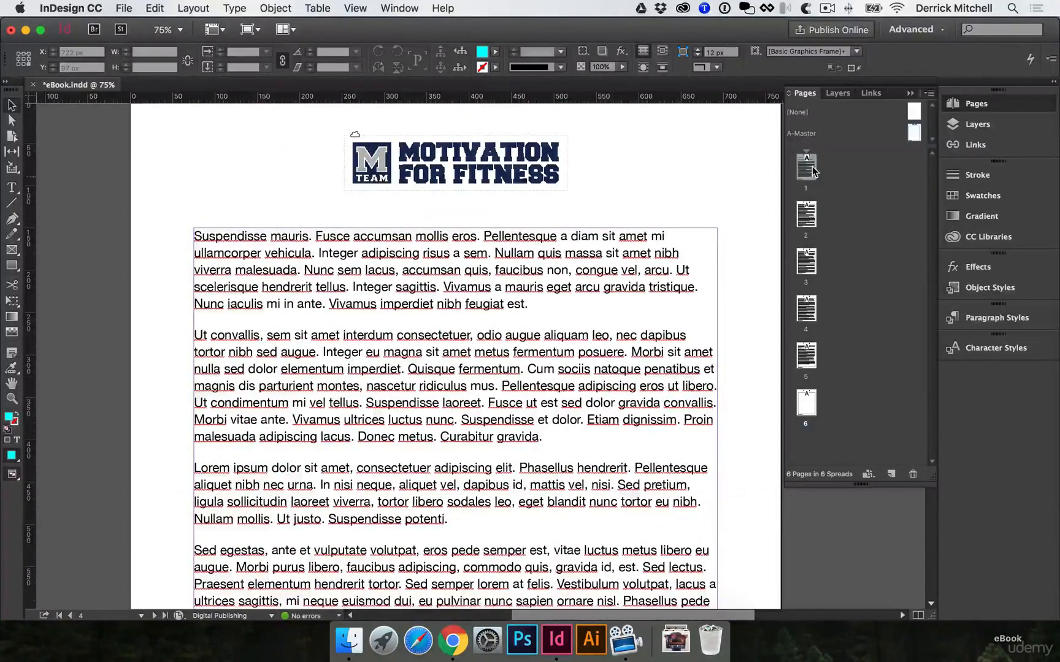
Insert a blank page after page 1 and move it ahead of page 1 as the cover page
{"action": "left_click", "coordinate": [813, 168]}
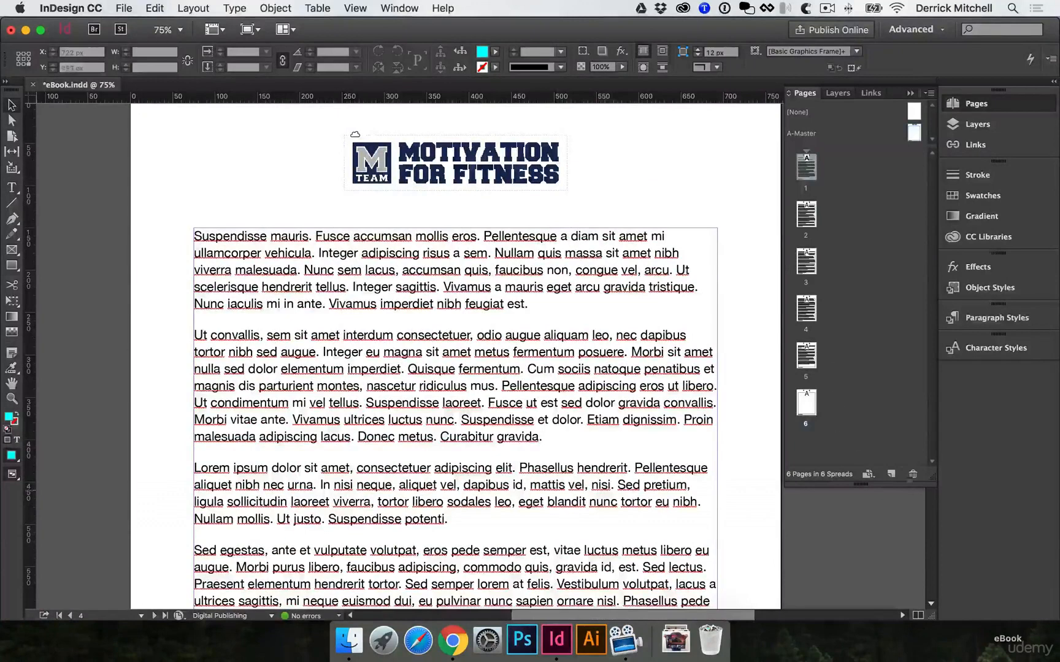
{"action": "left_click", "coordinate": [890, 474]}
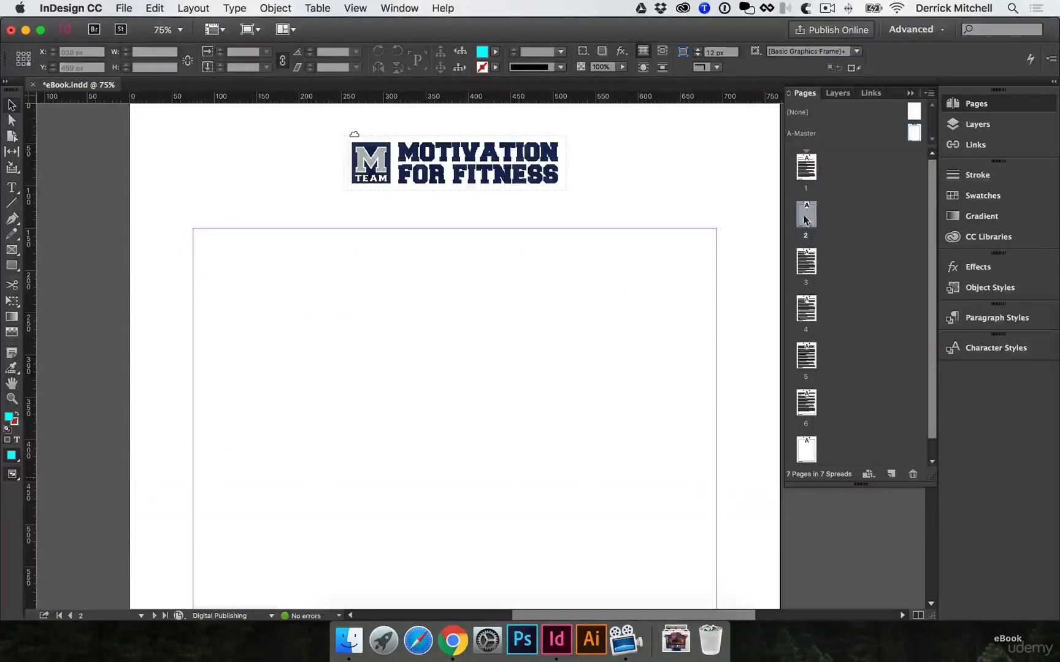
{"action": "double_click", "coordinate": [793, 182]}
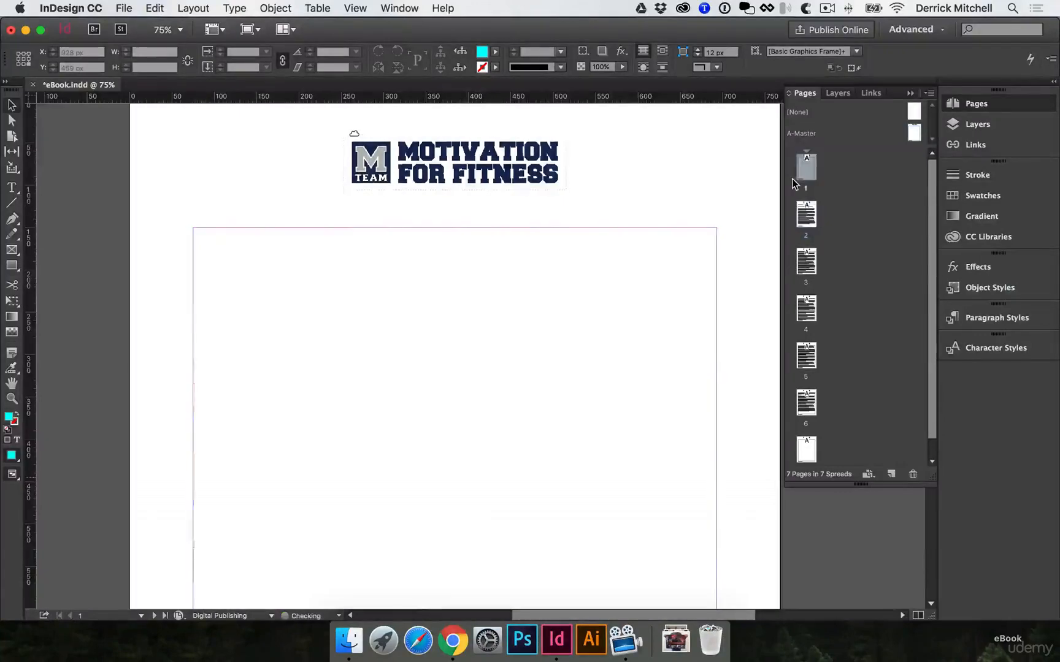
{"action": "left_click", "coordinate": [674, 264]}
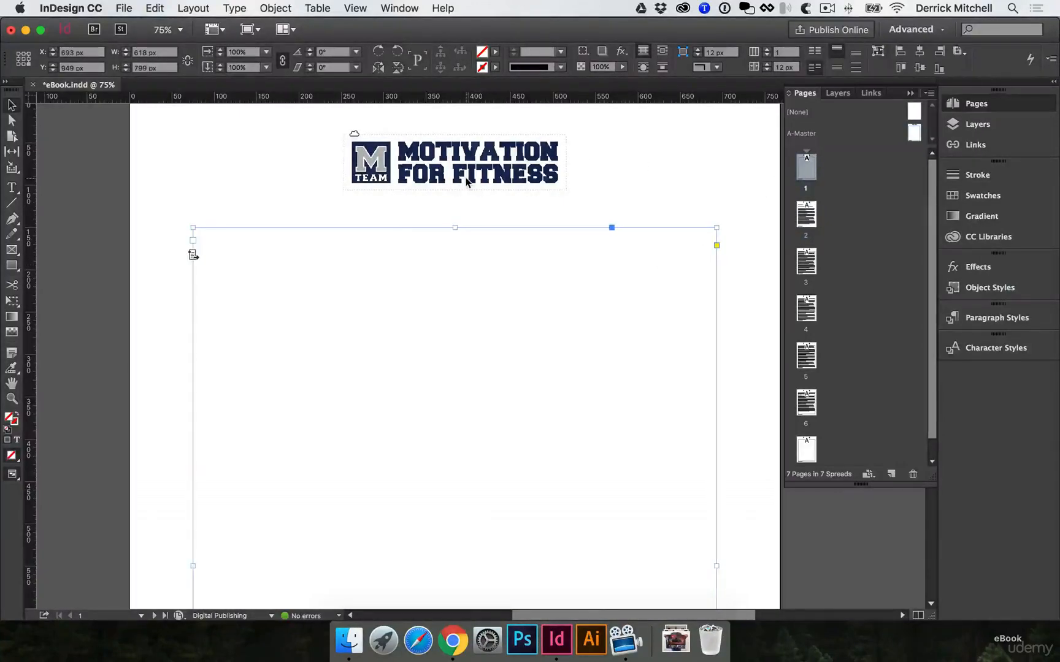
{"action": "left_click", "coordinate": [755, 253]}
{"action": "scroll", "coordinate": [736, 260], "scroll_direction": "up", "scroll_amount": 2}
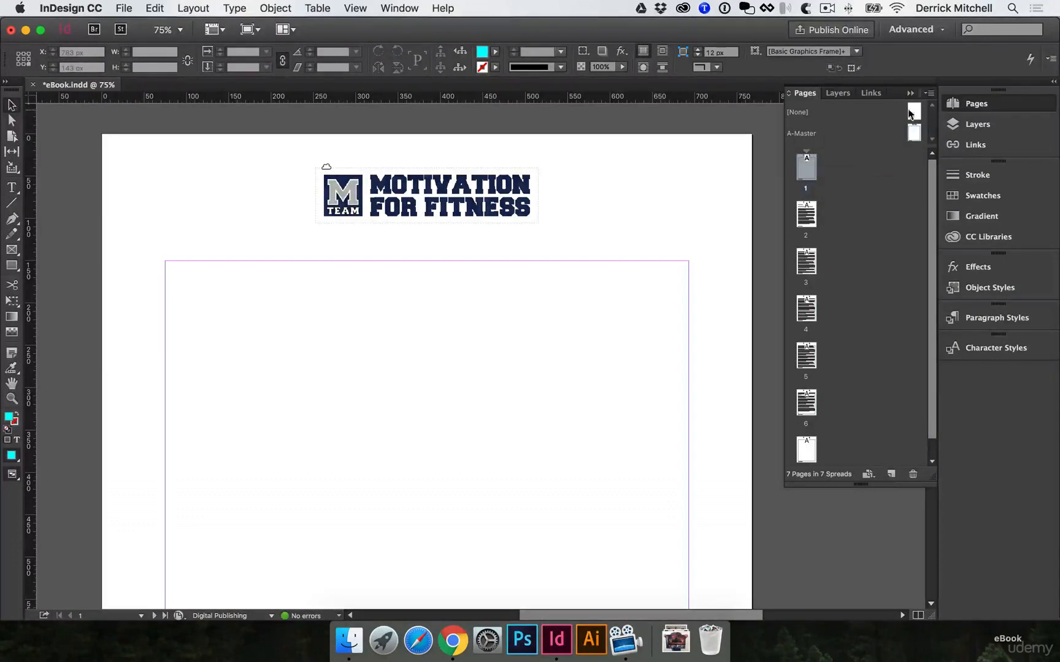
Apply the [None] master to page 1 to strip the logo and footer from the cover
{"action": "left_click_drag", "start_coordinate": [916, 108], "coordinate": [809, 163]}
{"action": "scroll", "coordinate": [613, 233], "scroll_direction": "down", "scroll_amount": 10}
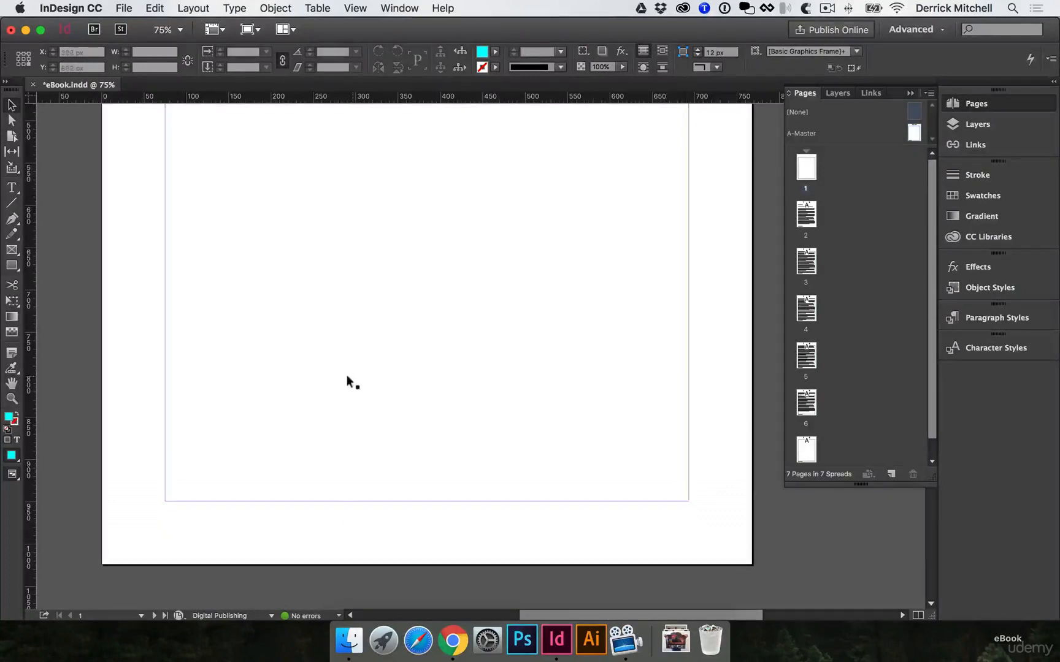
{"action": "scroll", "coordinate": [348, 378], "scroll_direction": "up", "scroll_amount": 10}
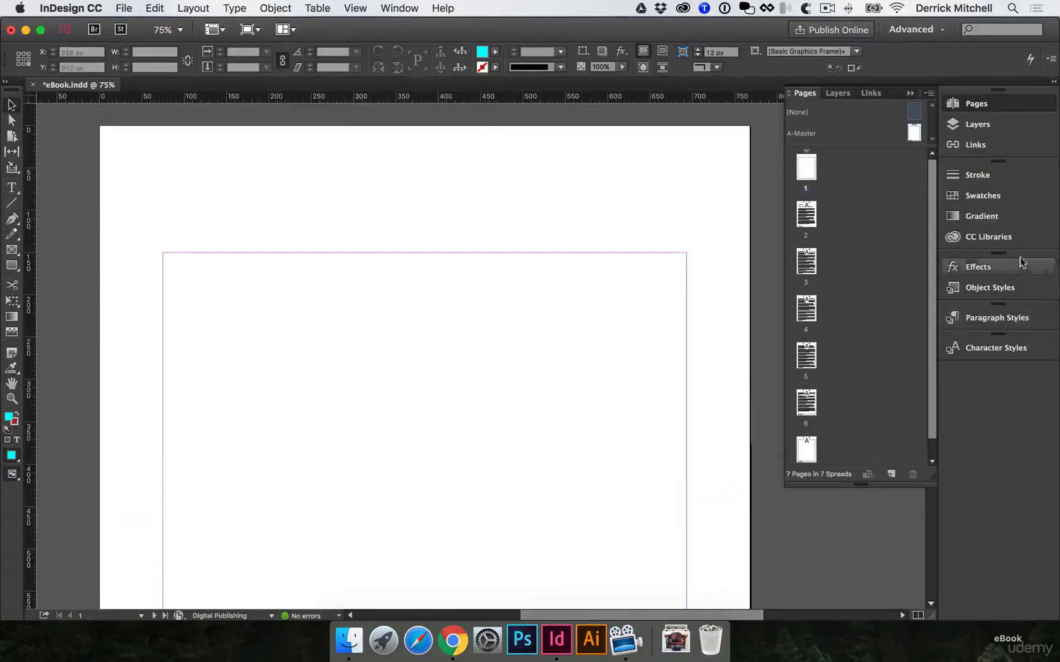
Pick the dark photo of dumbbells, sneakers and shaker bottle from the MTeam library for placement on the cover page
{"action": "left_click", "coordinate": [977, 237]}
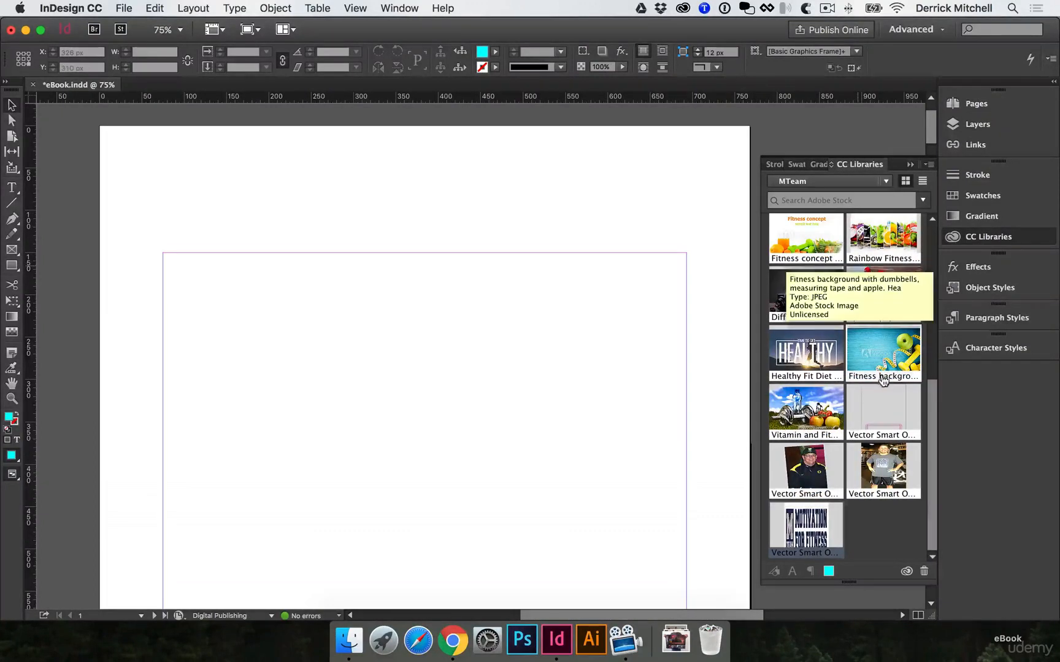
{"action": "left_click_drag", "start_coordinate": [817, 291], "coordinate": [399, 316]}
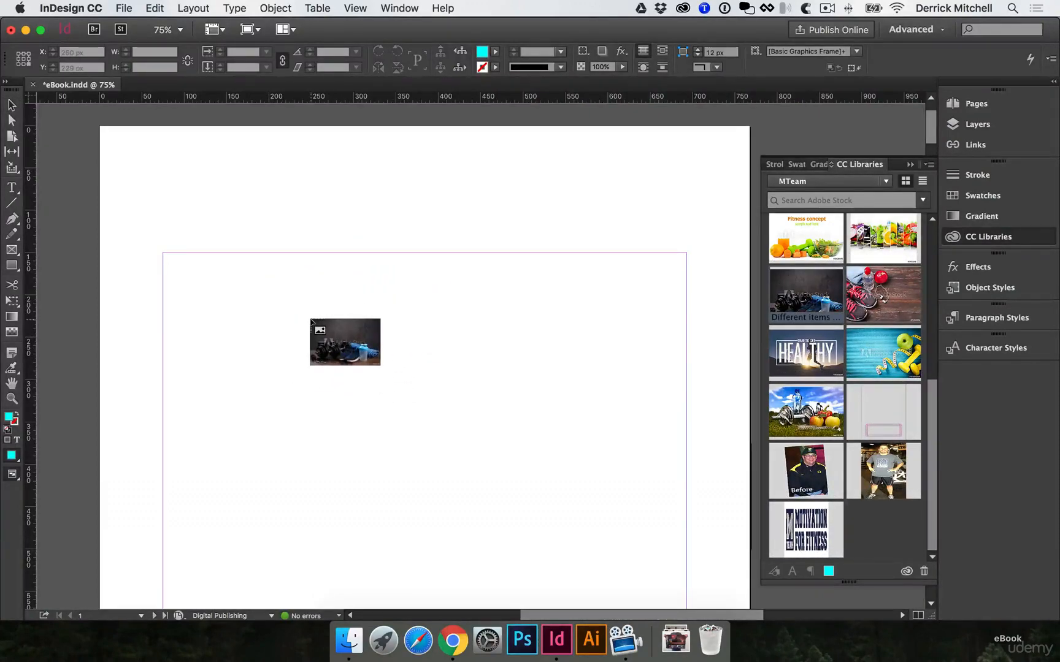
Try placing the dumbbell photo at its full size on the cover page
{"action": "left_click", "coordinate": [254, 280]}
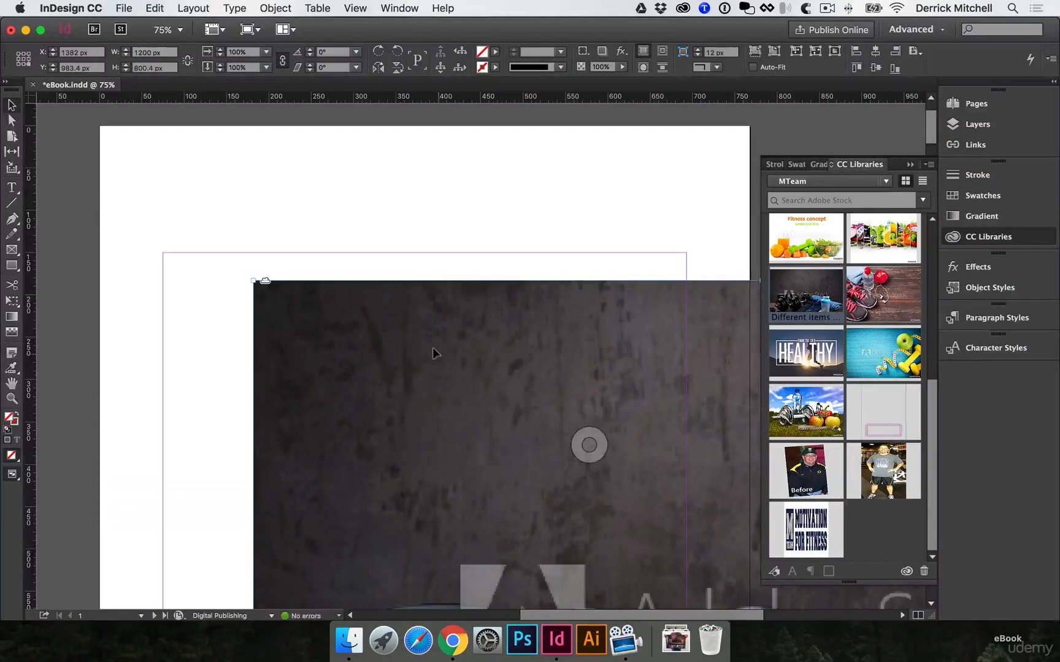
{"action": "scroll", "coordinate": [432, 349], "scroll_direction": "down", "scroll_amount": 5}
{"action": "key", "text": "super+minus"}
{"action": "key", "text": "super+minus"}
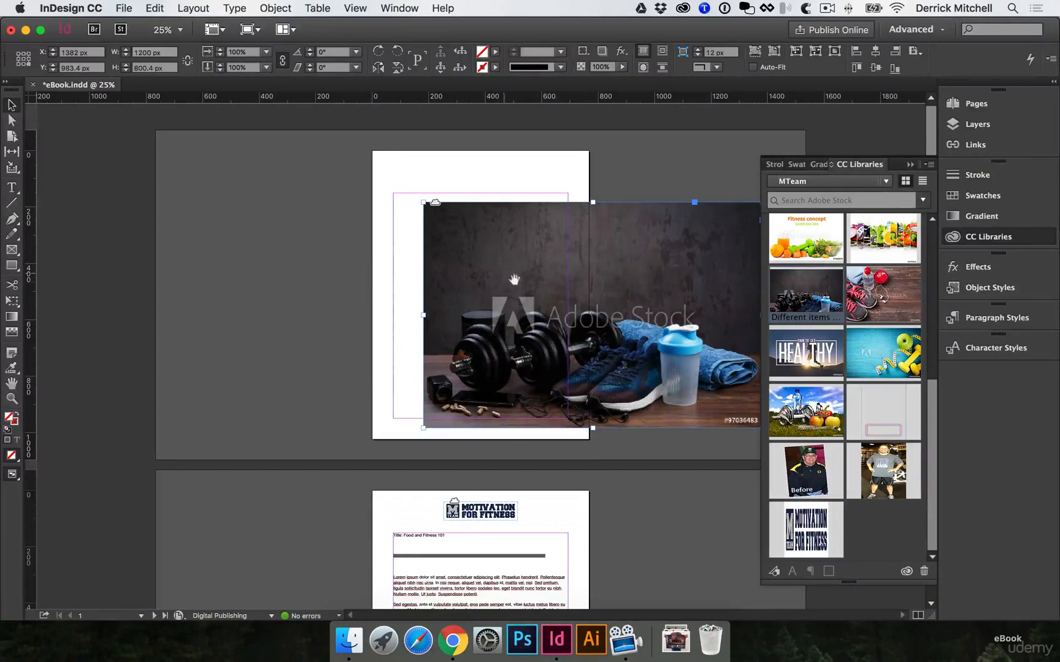
{"action": "key", "text": "super+equal"}
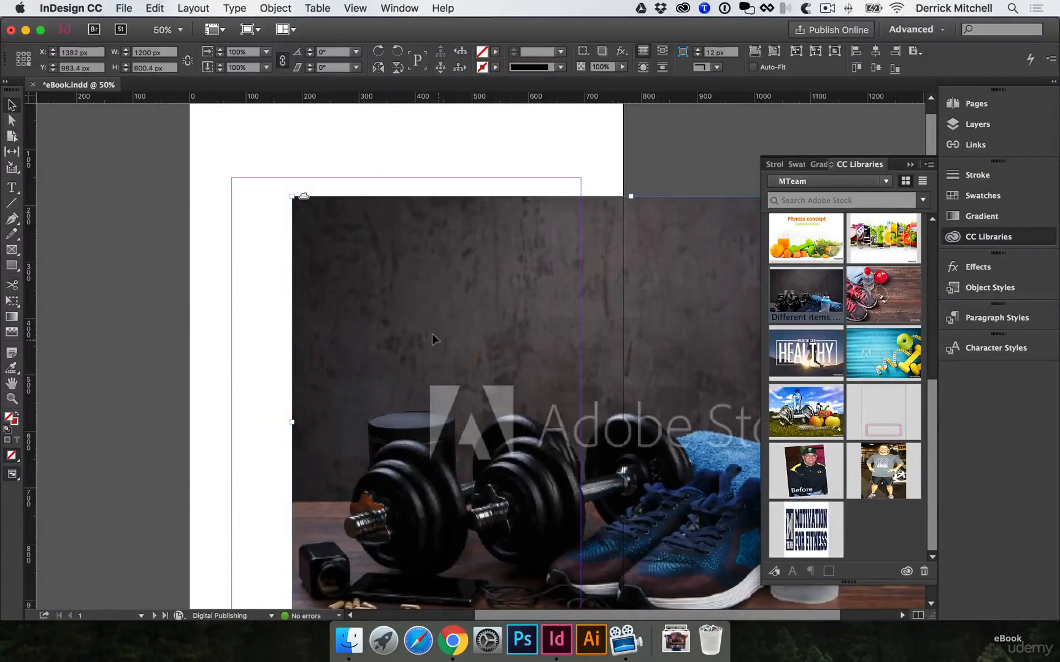
{"action": "key", "text": "super+minus"}
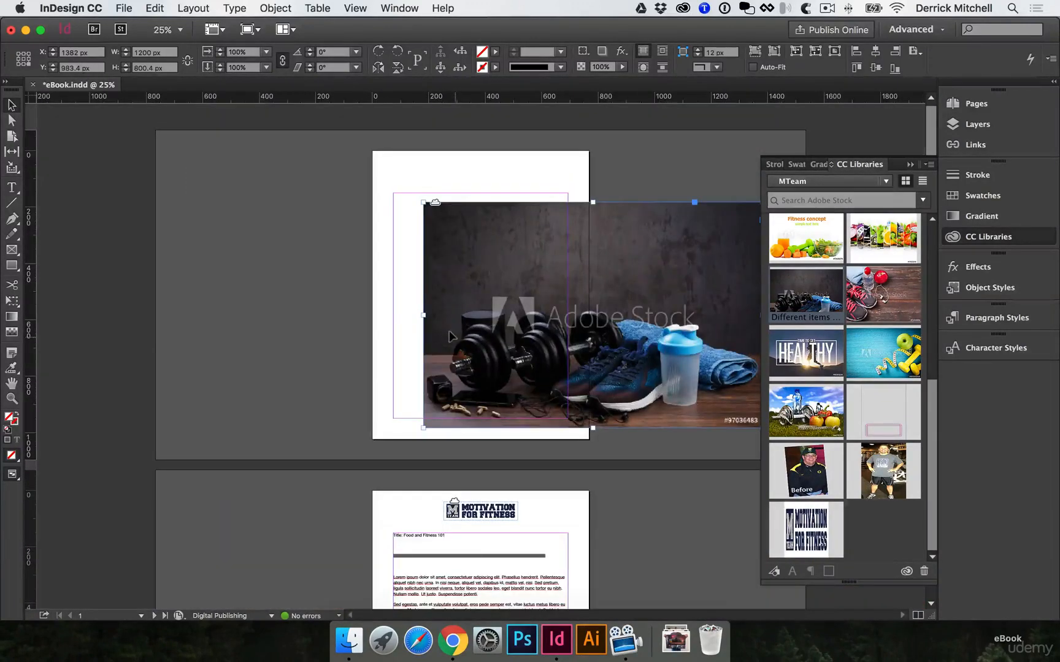
{"action": "key", "text": "super+z"}
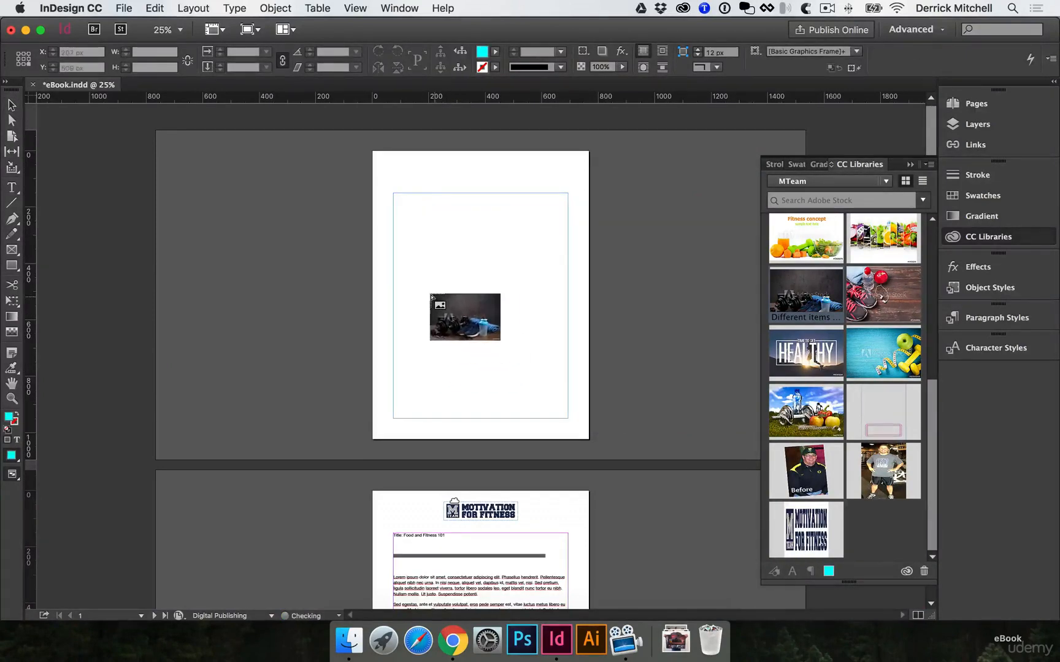
Try placing the dumbbell photo scaled down to about 396 × 264 px inside the cover page's margins
{"action": "left_click", "coordinate": [483, 278], "text": "super"}
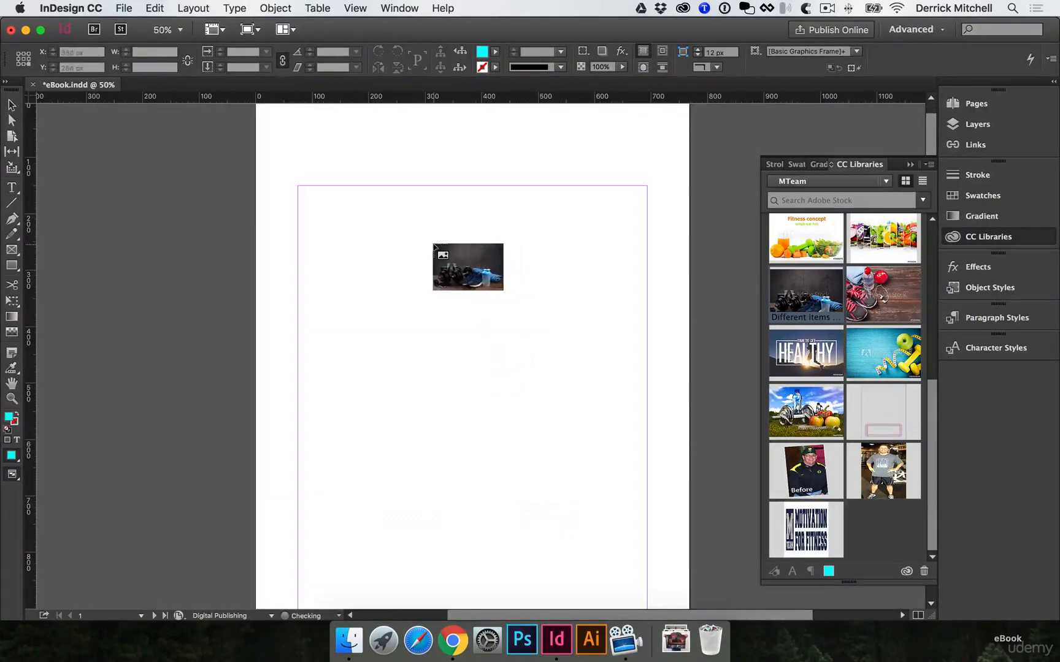
{"action": "left_click_drag", "start_coordinate": [308, 197], "coordinate": [535, 330]}
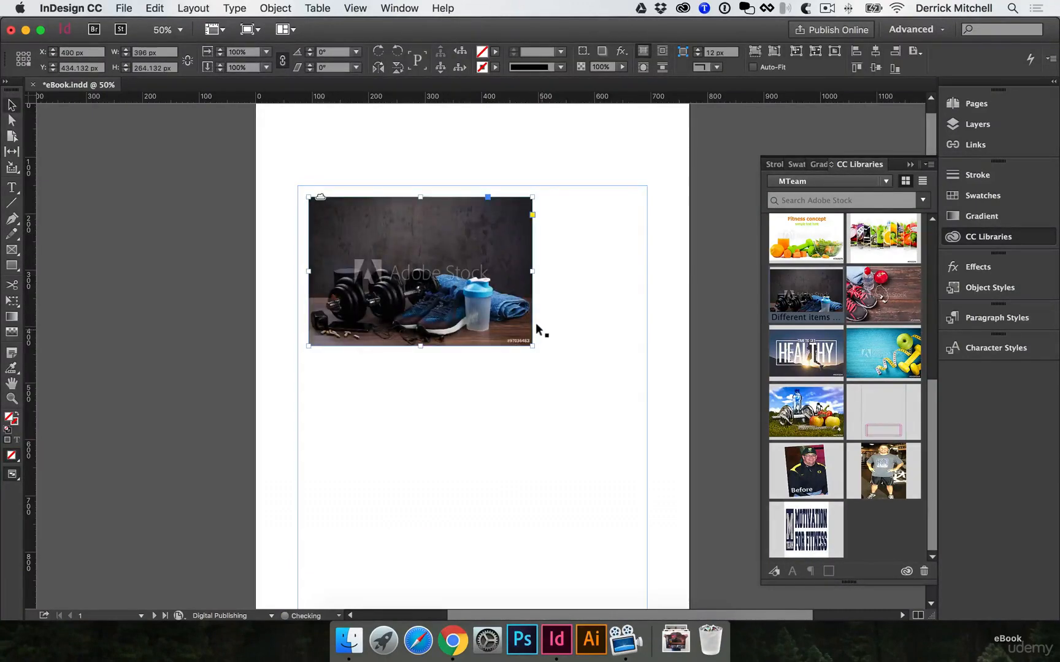
{"action": "key", "text": "super+z"}
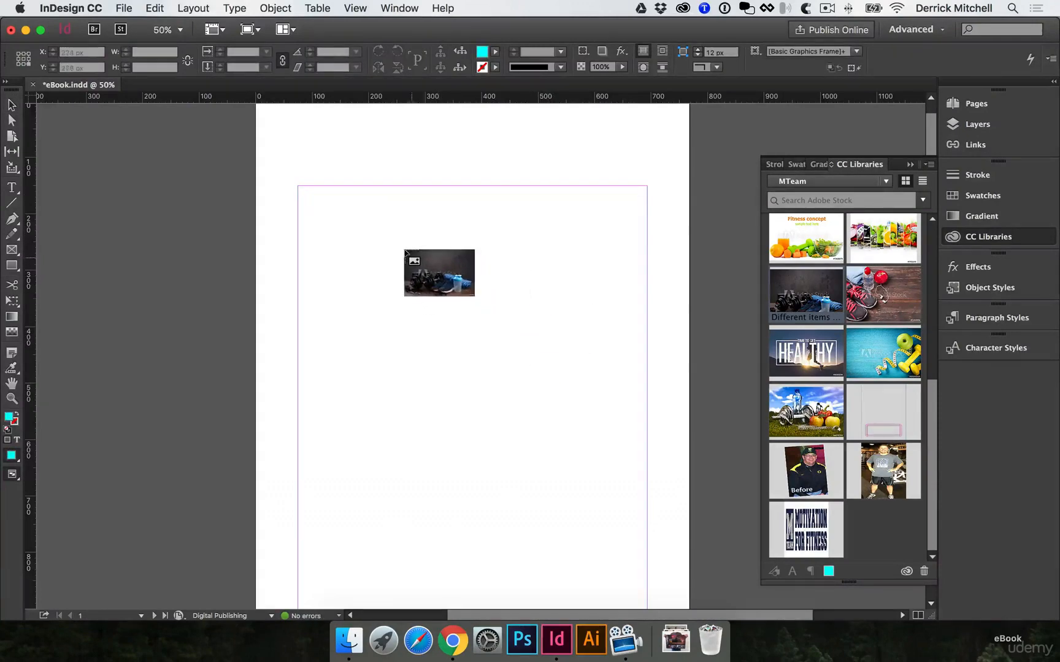
Place the dumbbell photo on the cover page at its full 1200 × 800 px size and move it over the page's lower part
{"action": "left_click", "coordinate": [332, 165]}
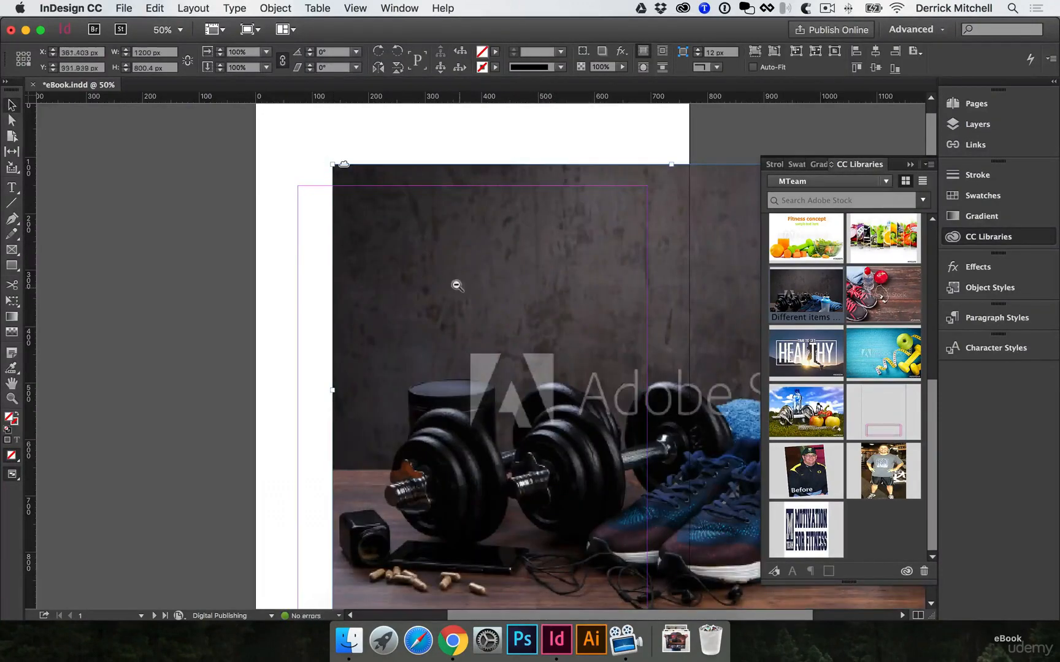
{"action": "key", "text": "super+minus"}
{"action": "left_click_drag", "start_coordinate": [491, 276], "coordinate": [404, 318]}
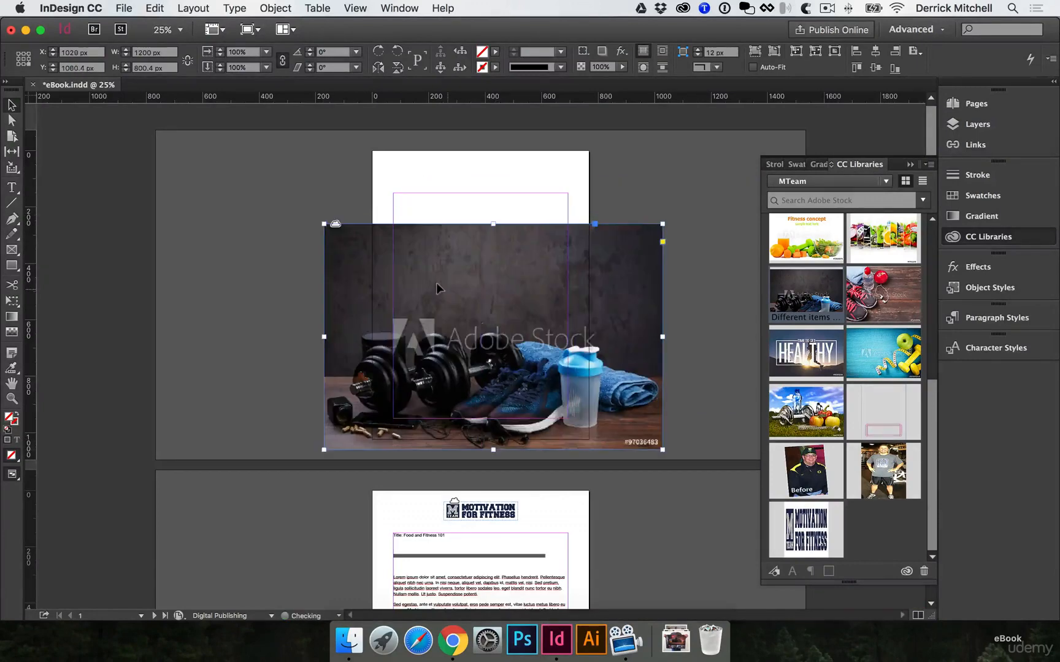
Scale the photo and its frame up proportionally to about 1650 × 1100 px so that it covers the whole cover page
{"action": "left_click", "coordinate": [12, 303]}
{"action": "left_click_drag", "start_coordinate": [660, 222], "coordinate": [762, 127]}
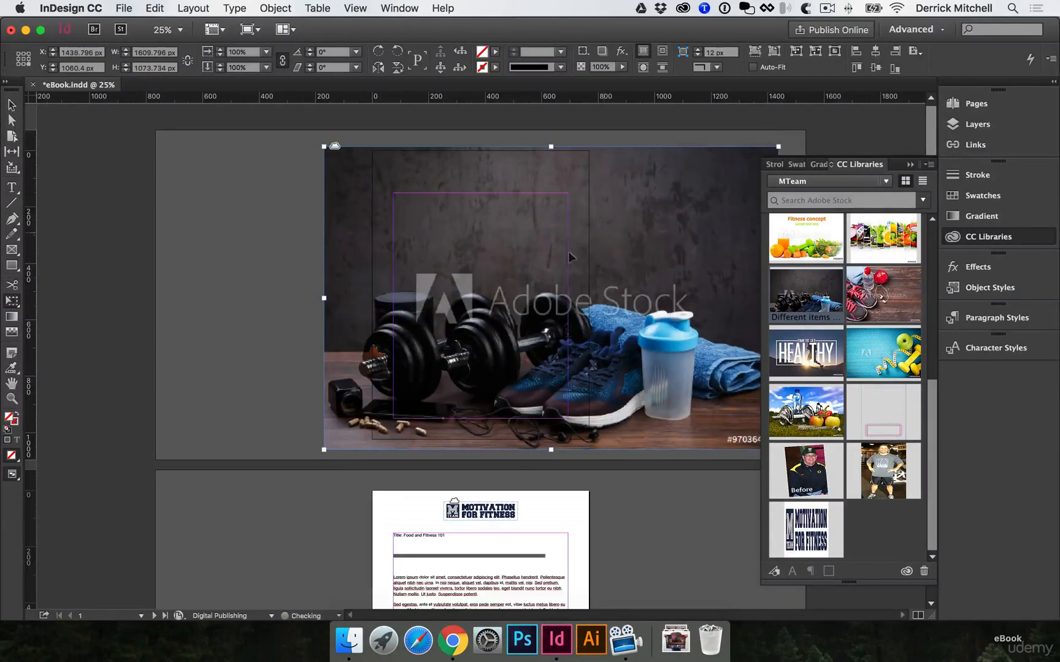
{"action": "key", "text": "v"}
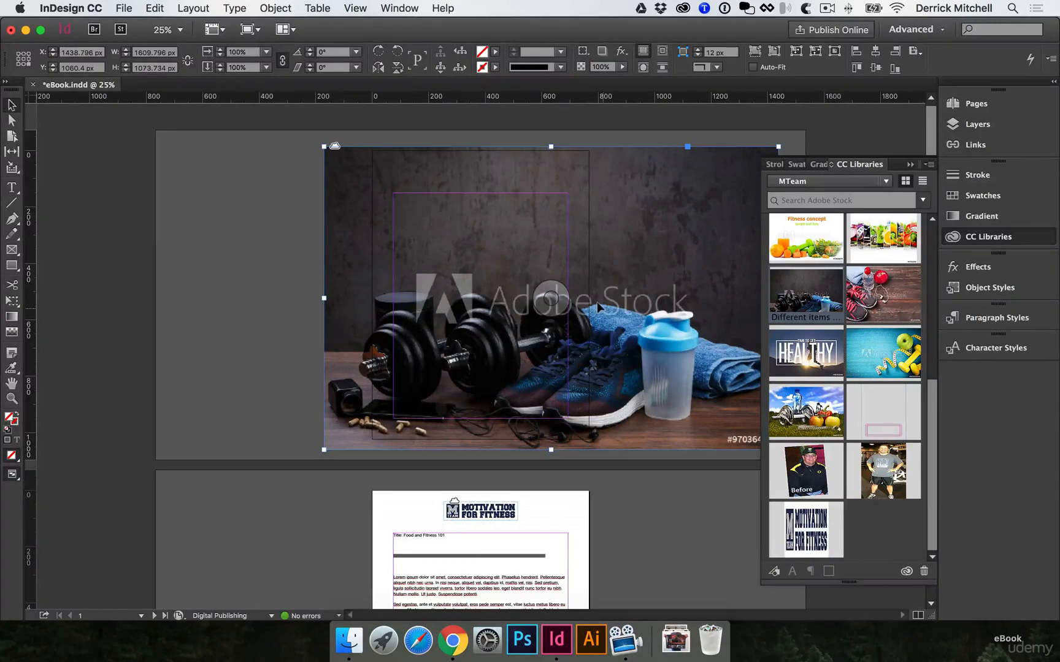
{"action": "left_click", "coordinate": [974, 237]}
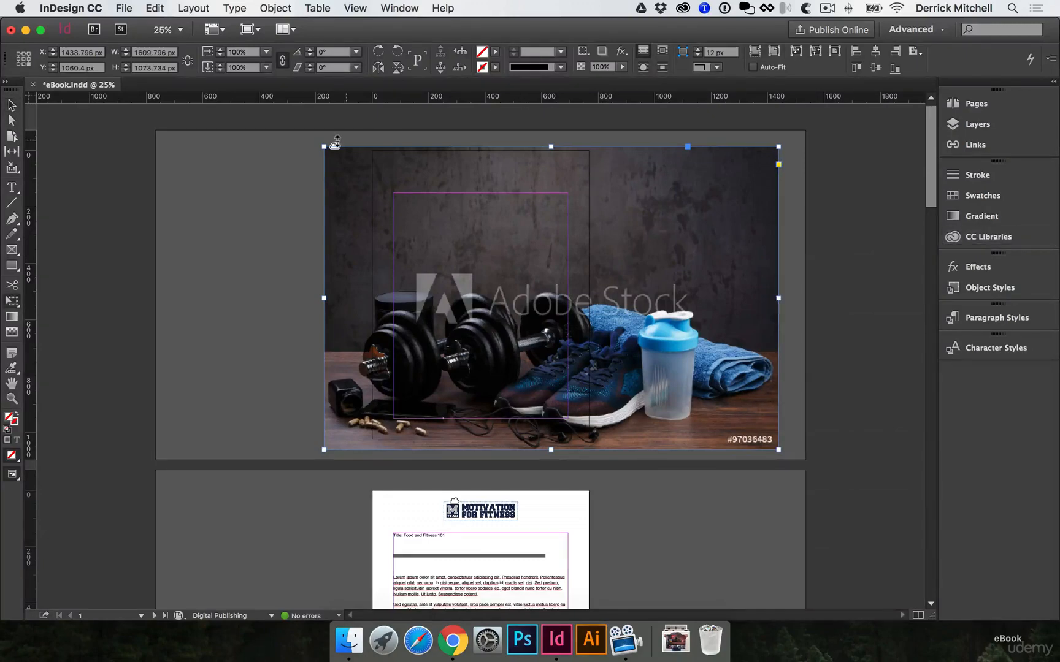
{"action": "left_click_drag", "start_coordinate": [319, 142], "coordinate": [309, 134]}
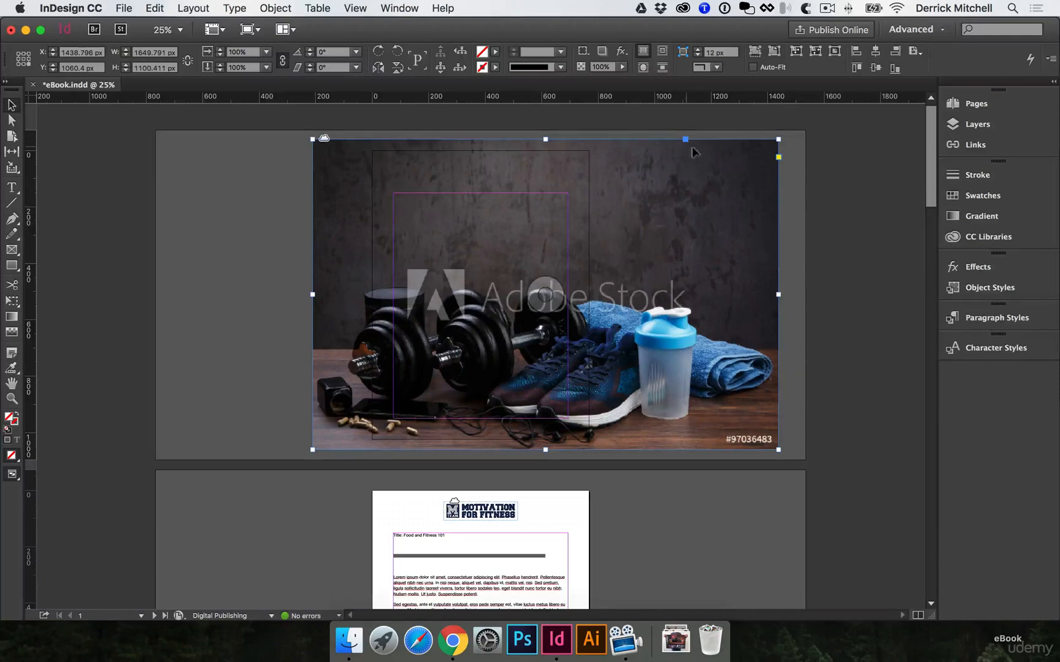
Crop the photo's frame to the cover page's edges, 768 px wide, and save the document
{"action": "left_click", "coordinate": [584, 319], "text": "super"}
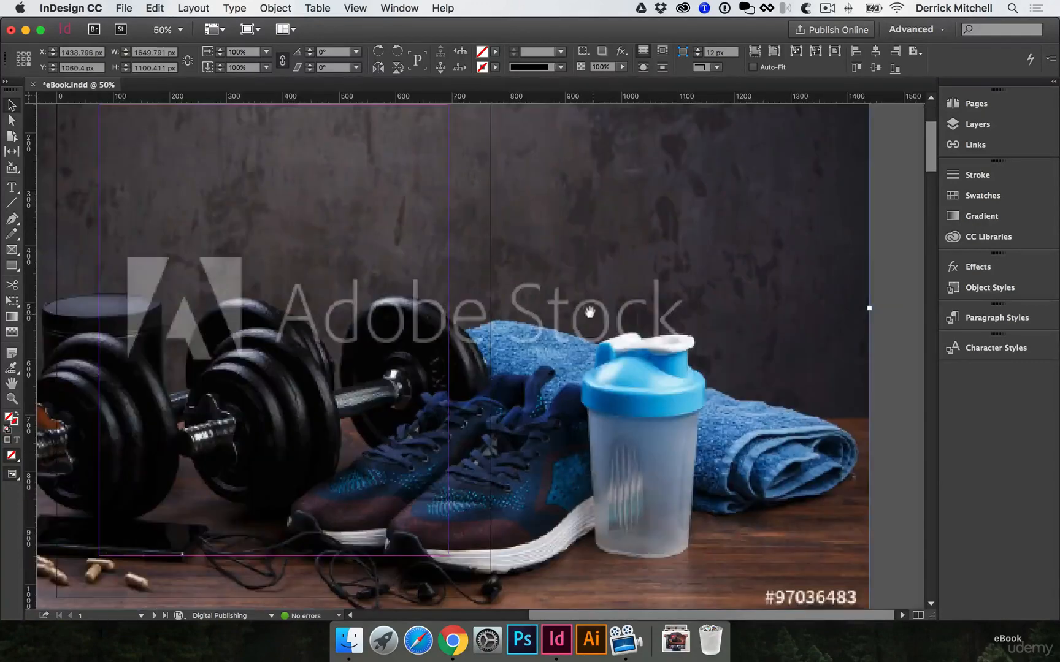
{"action": "left_click", "coordinate": [527, 310], "text": "alt+super"}
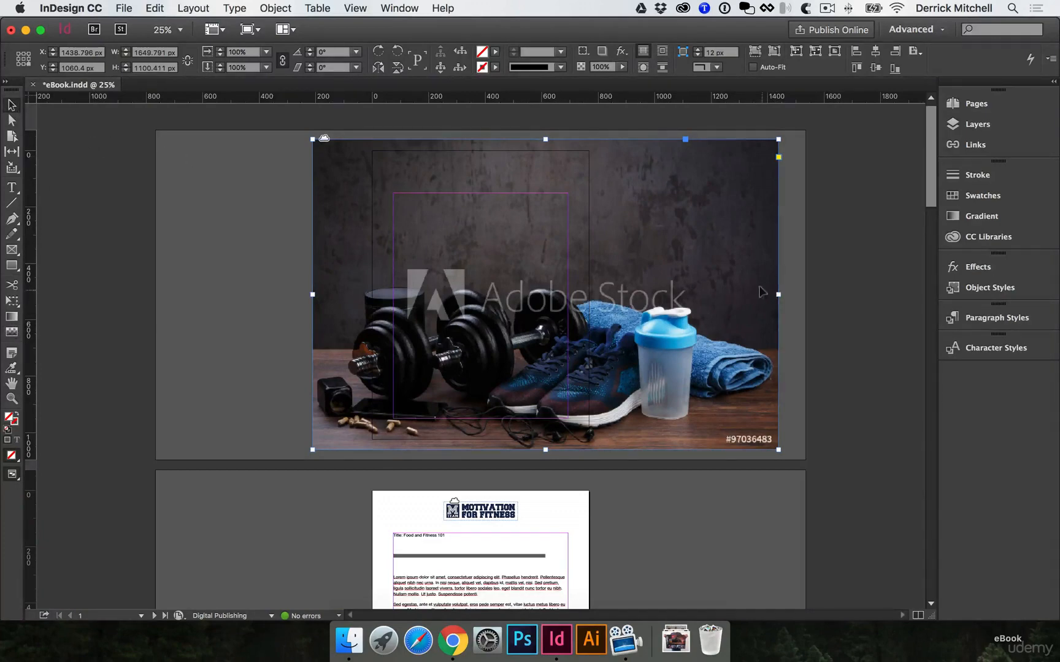
{"action": "left_click_drag", "start_coordinate": [778, 294], "coordinate": [589, 293]}
{"action": "left_click_drag", "start_coordinate": [315, 294], "coordinate": [365, 289]}
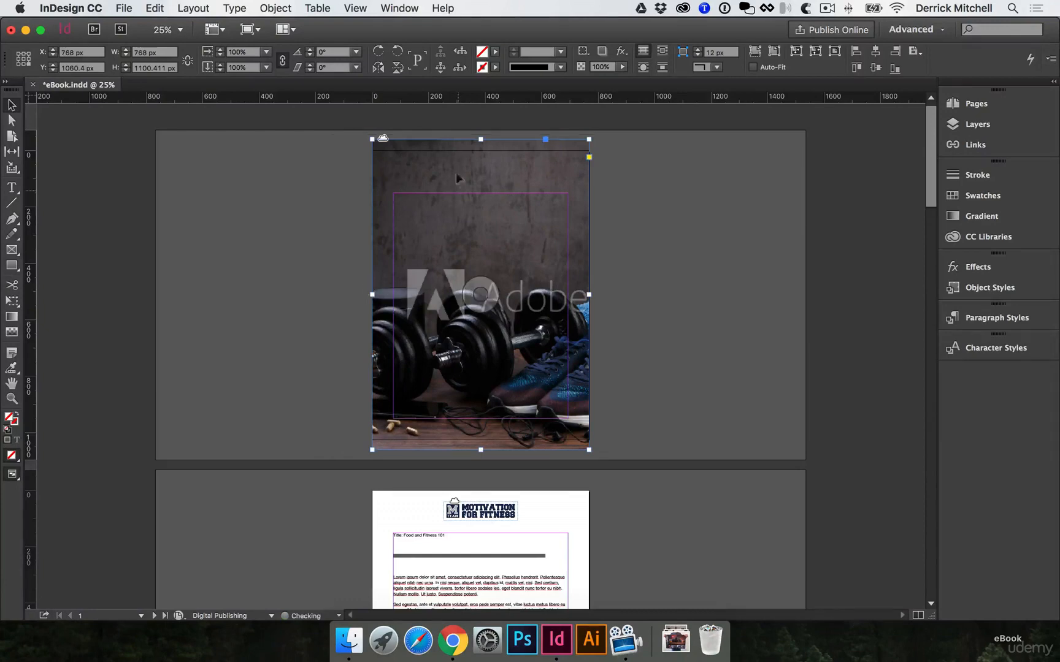
{"action": "left_click_drag", "start_coordinate": [480, 139], "coordinate": [479, 151]}
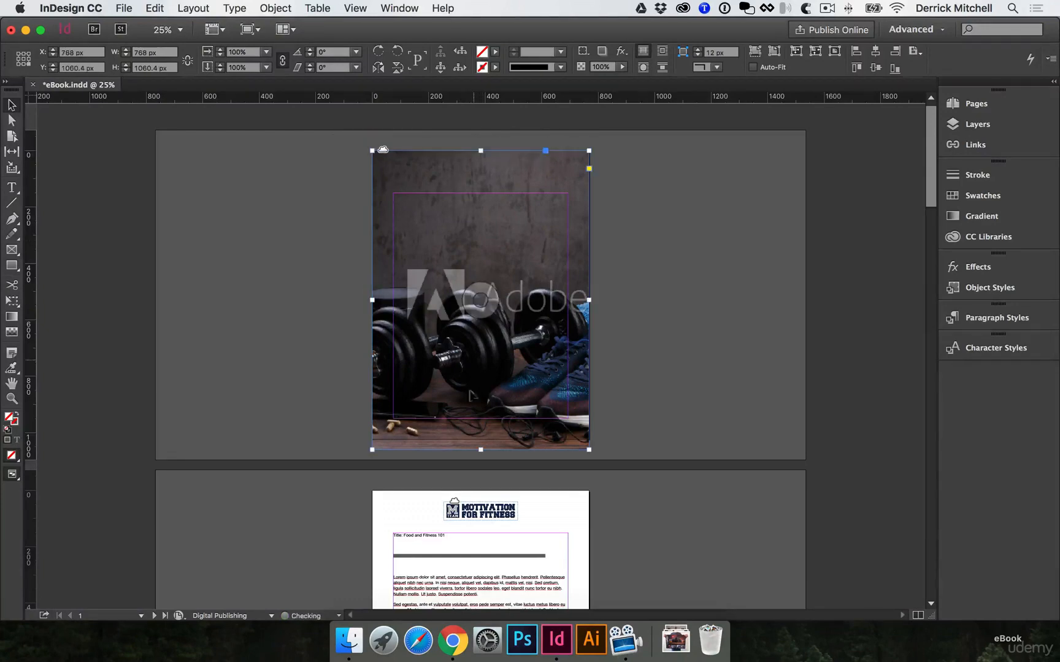
{"action": "left_click_drag", "start_coordinate": [482, 449], "coordinate": [483, 443]}
{"action": "left_click", "coordinate": [666, 383]}
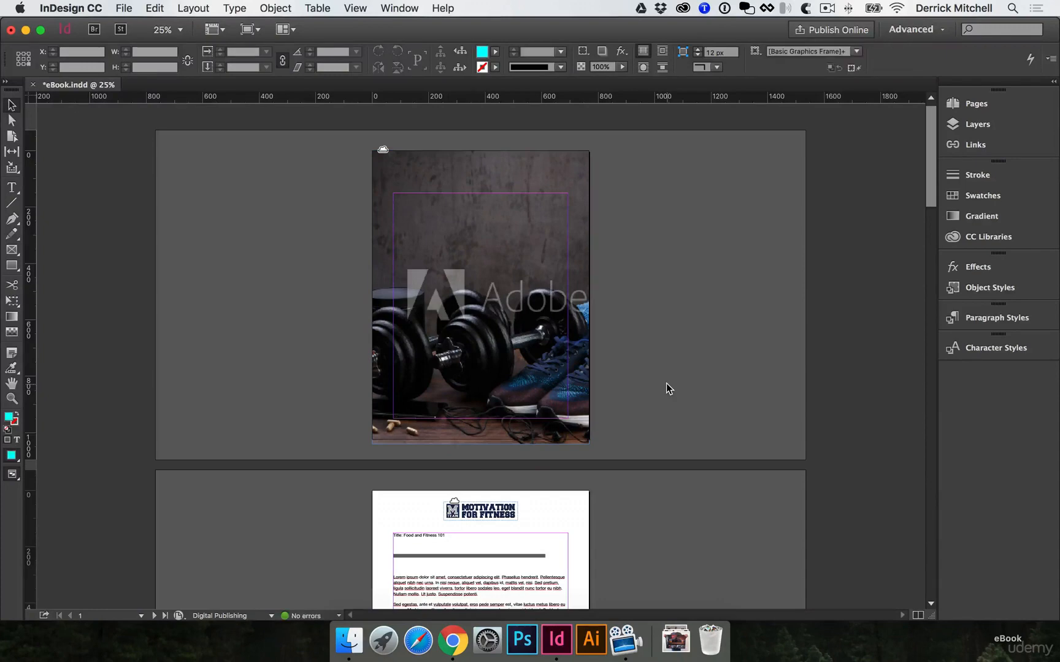
{"action": "key", "text": "super+s"}
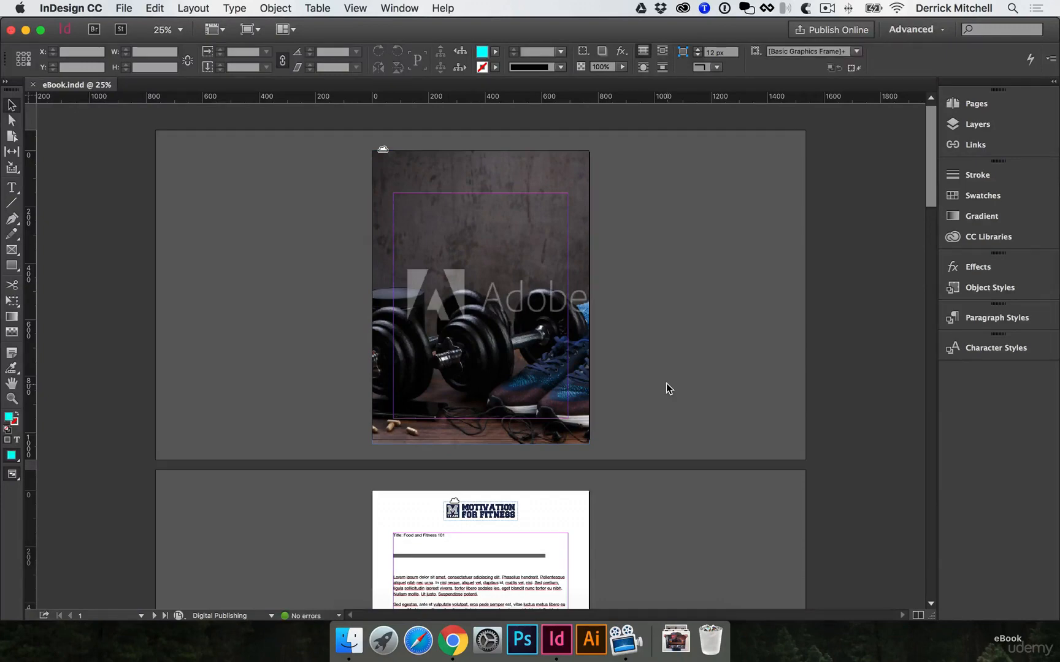